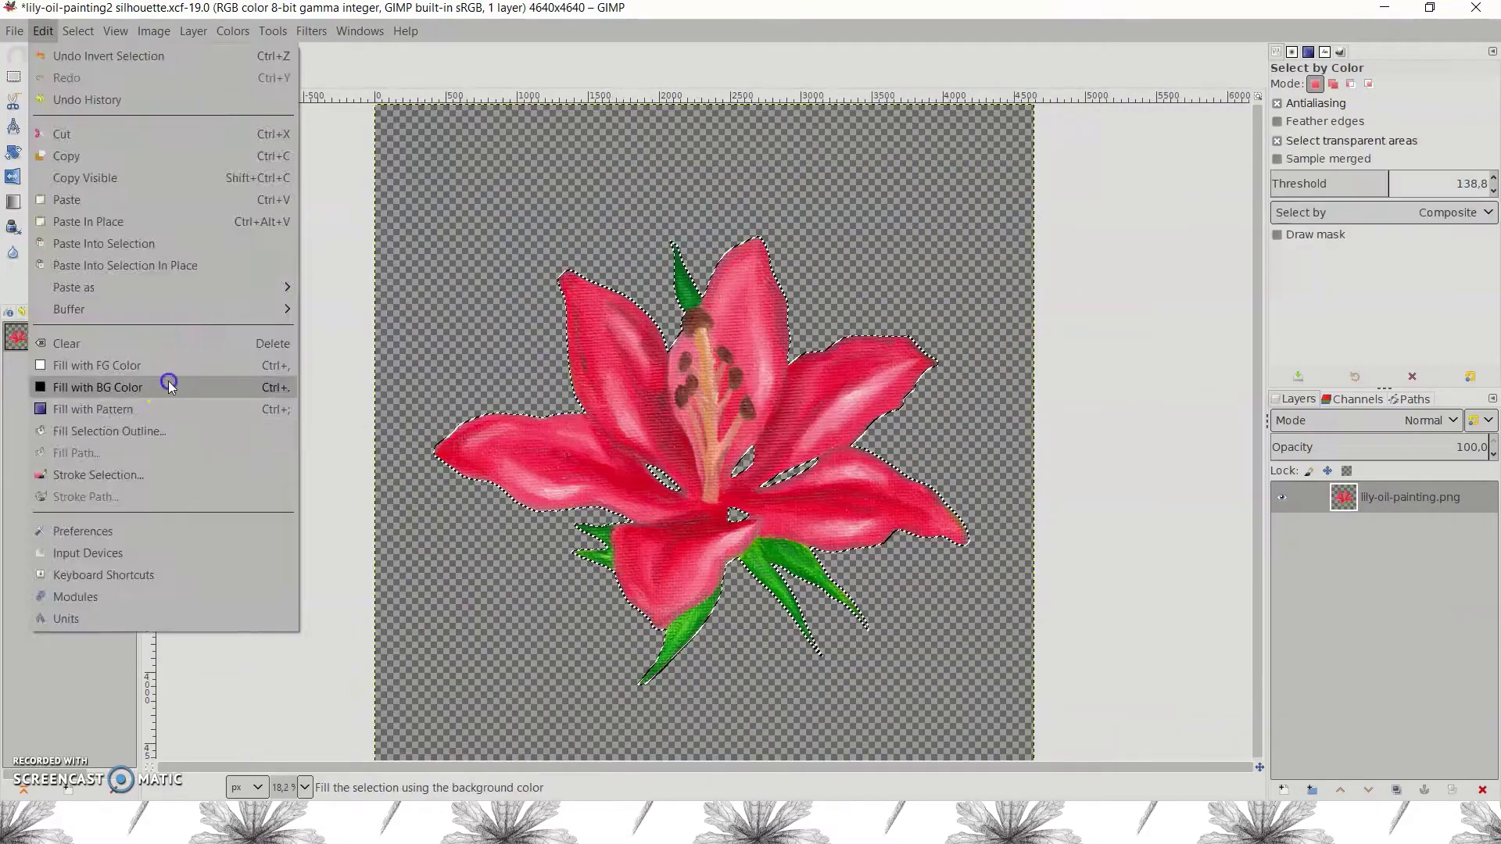
- Drag a radial pink gradient outward to the upper right around the black lily silhouette
left_click(167, 382)
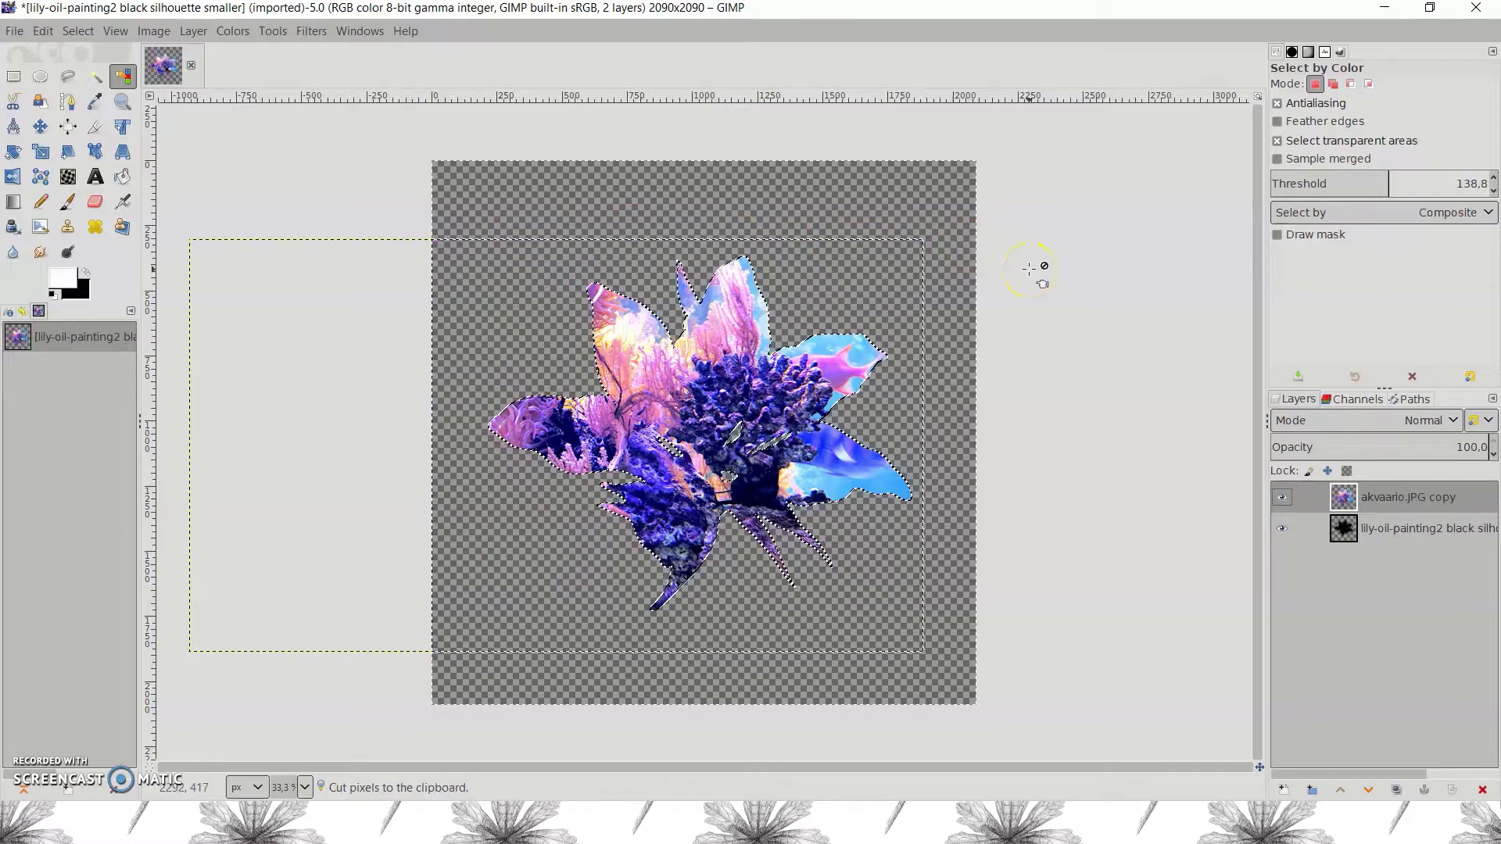
left_click_drag(734, 406, 860, 268)
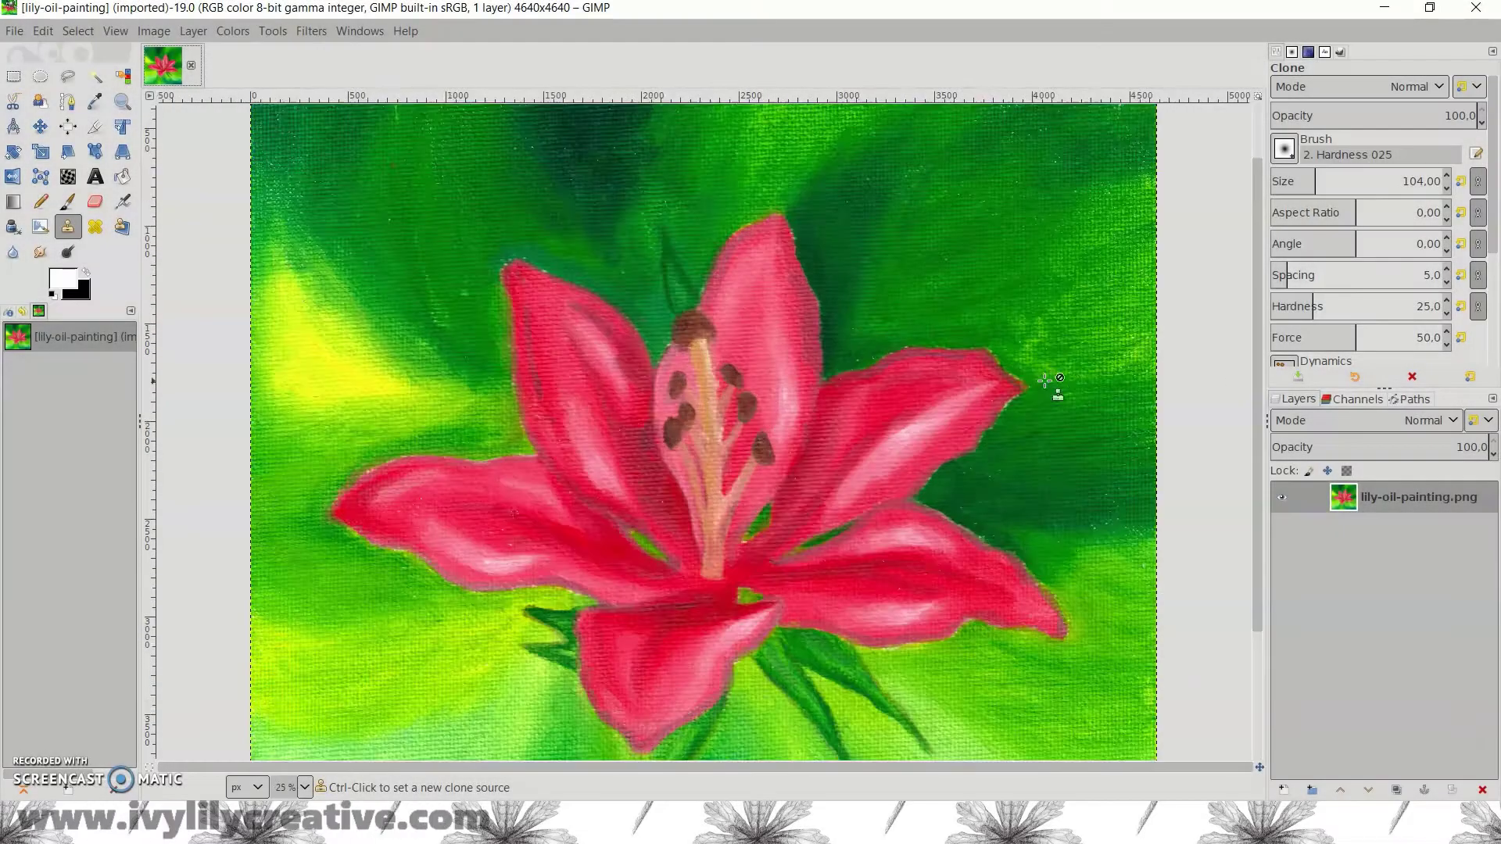
scroll(1042, 380, "down", 5)
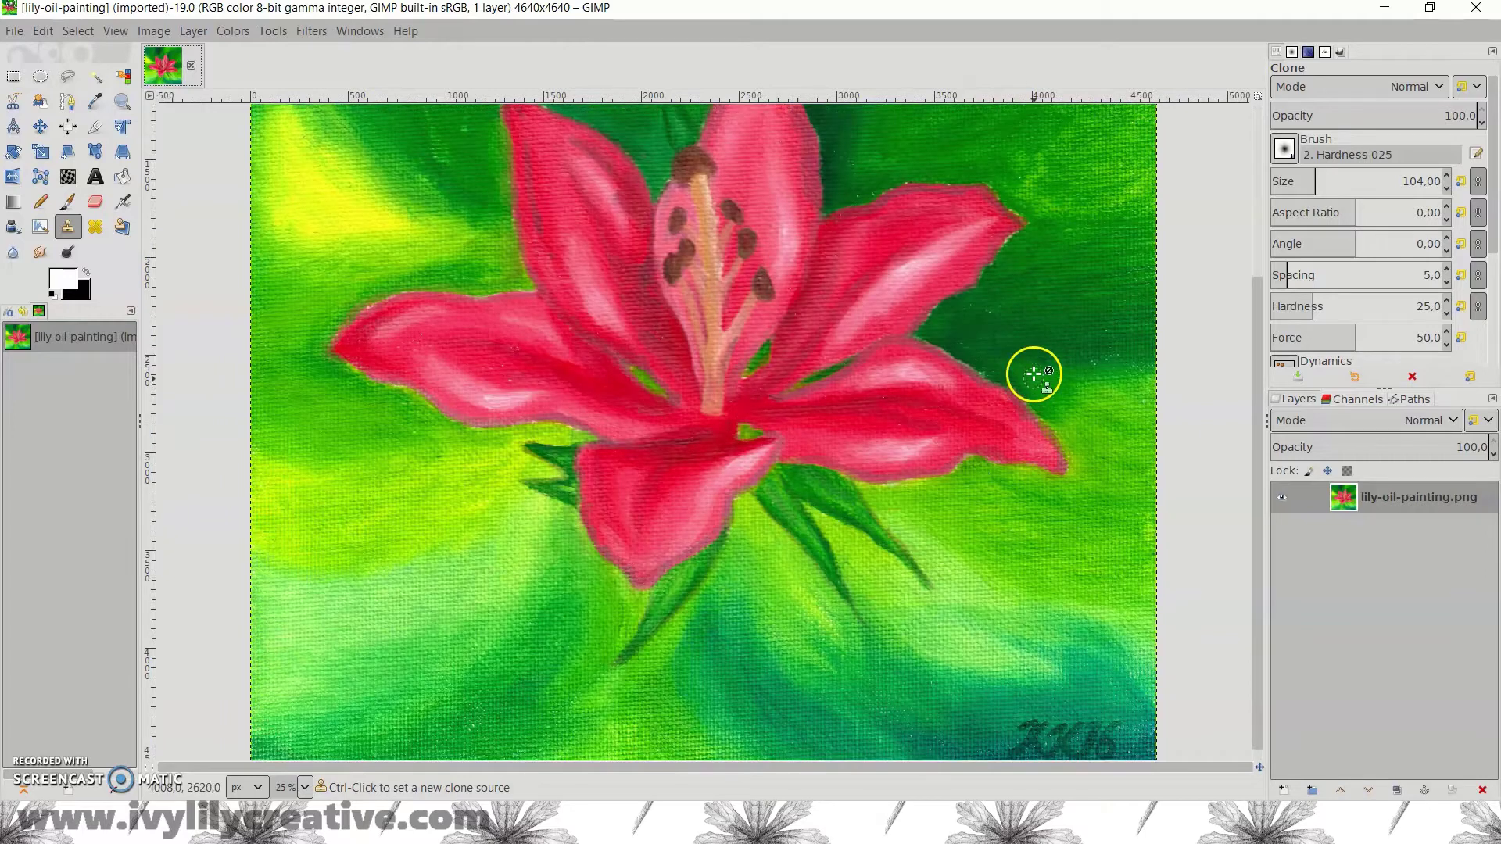
scroll(1033, 374, "up", 5)
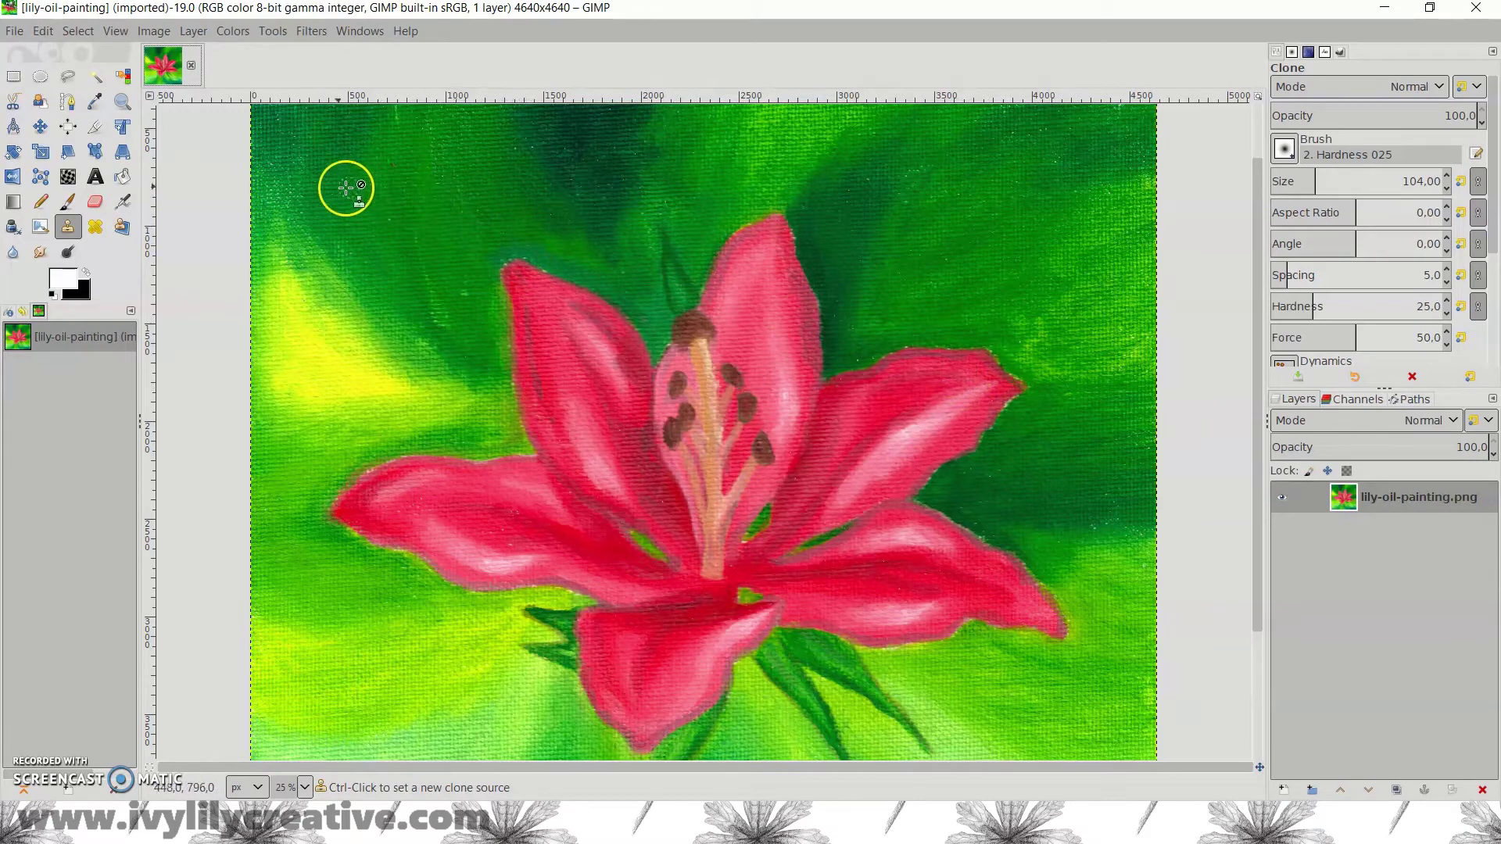
left_click(16, 124)
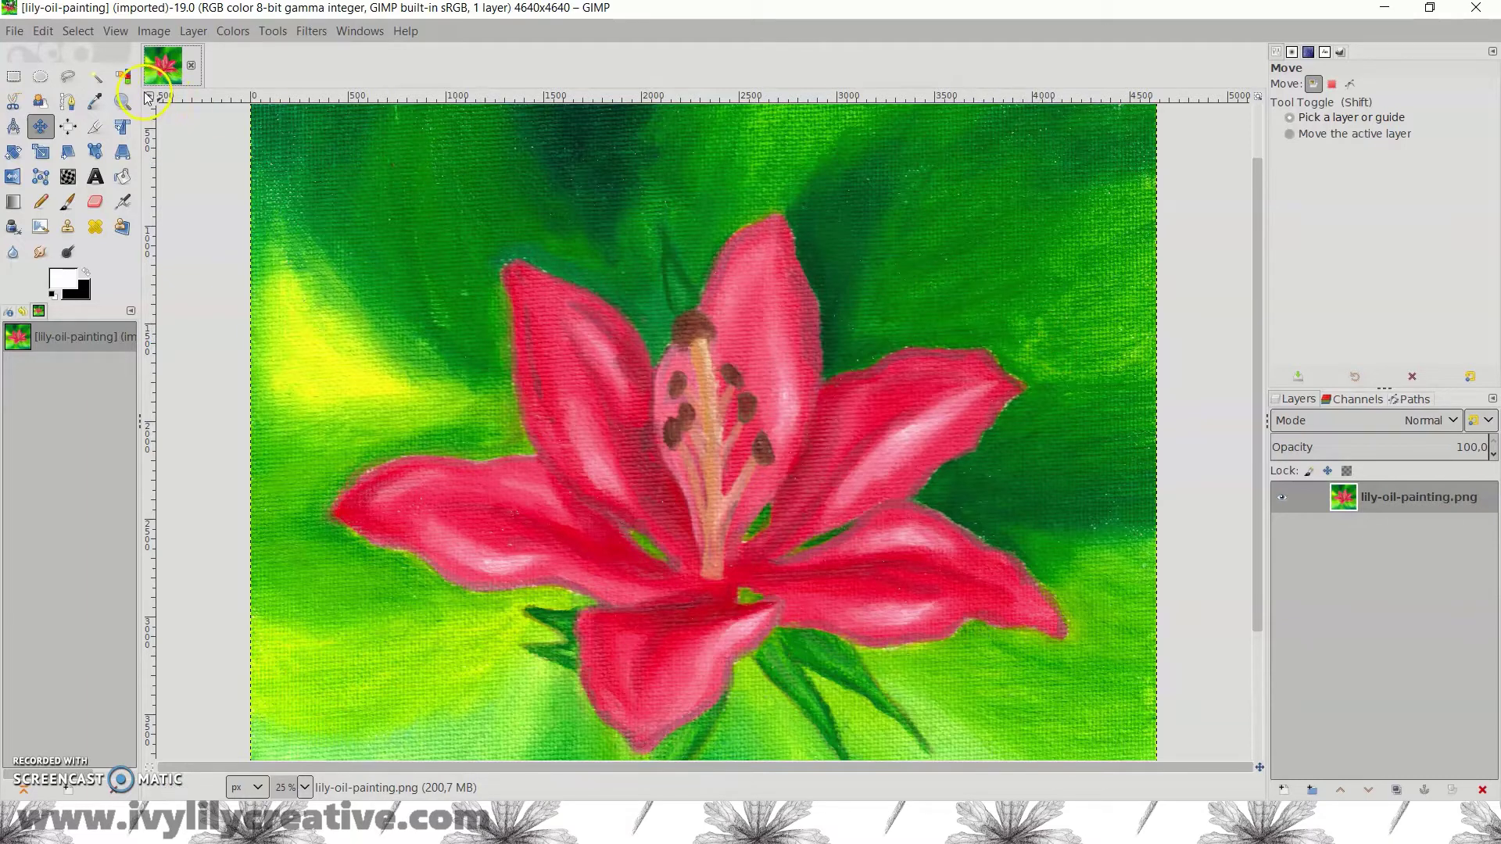
- Add an alpha channel to the painting and start a Scissors outline down the petal edge
left_click(15, 102)
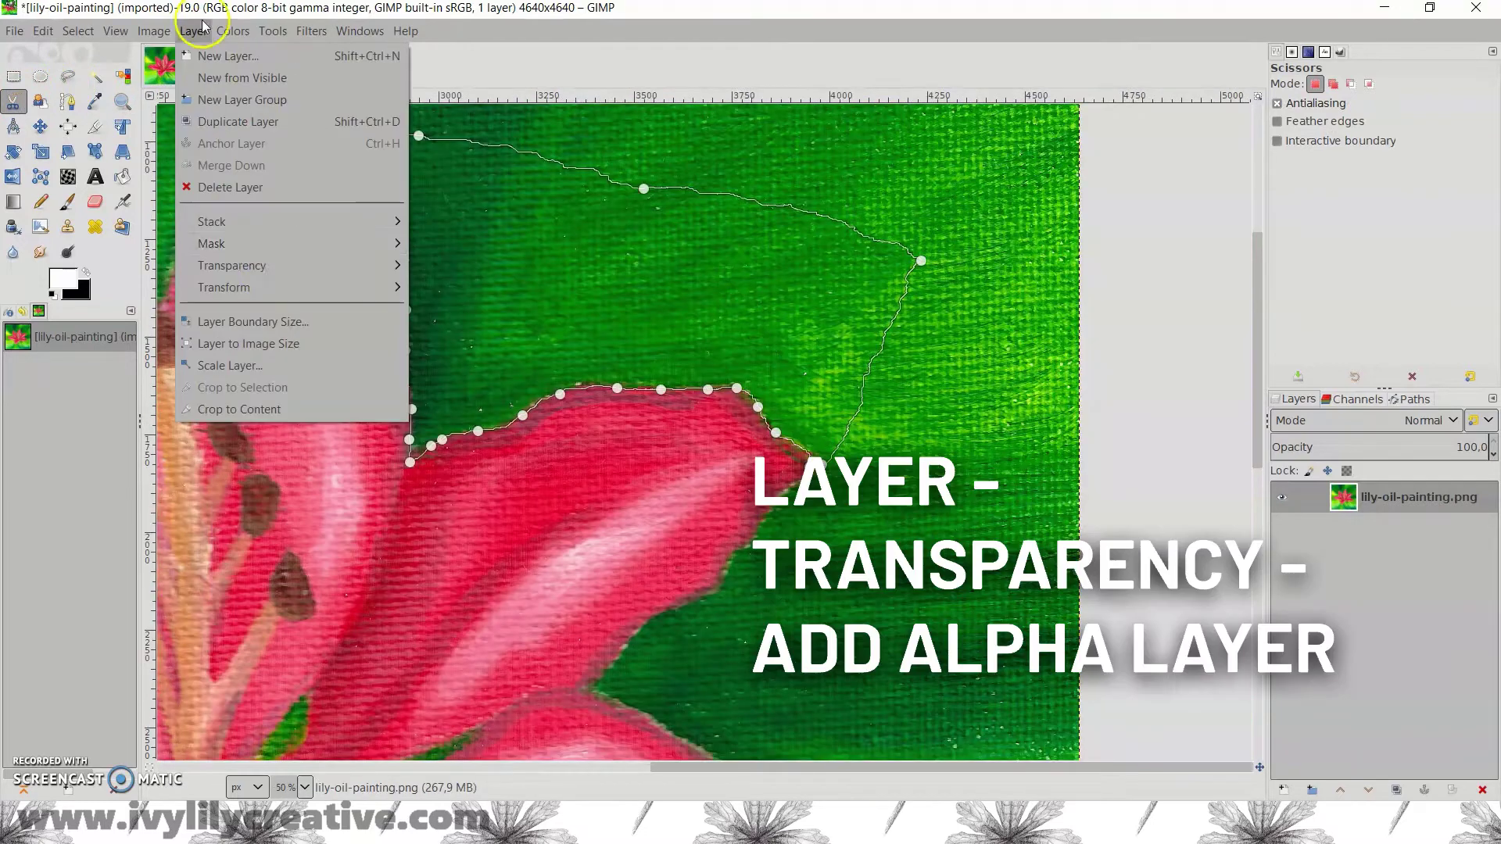
left_click(473, 265)
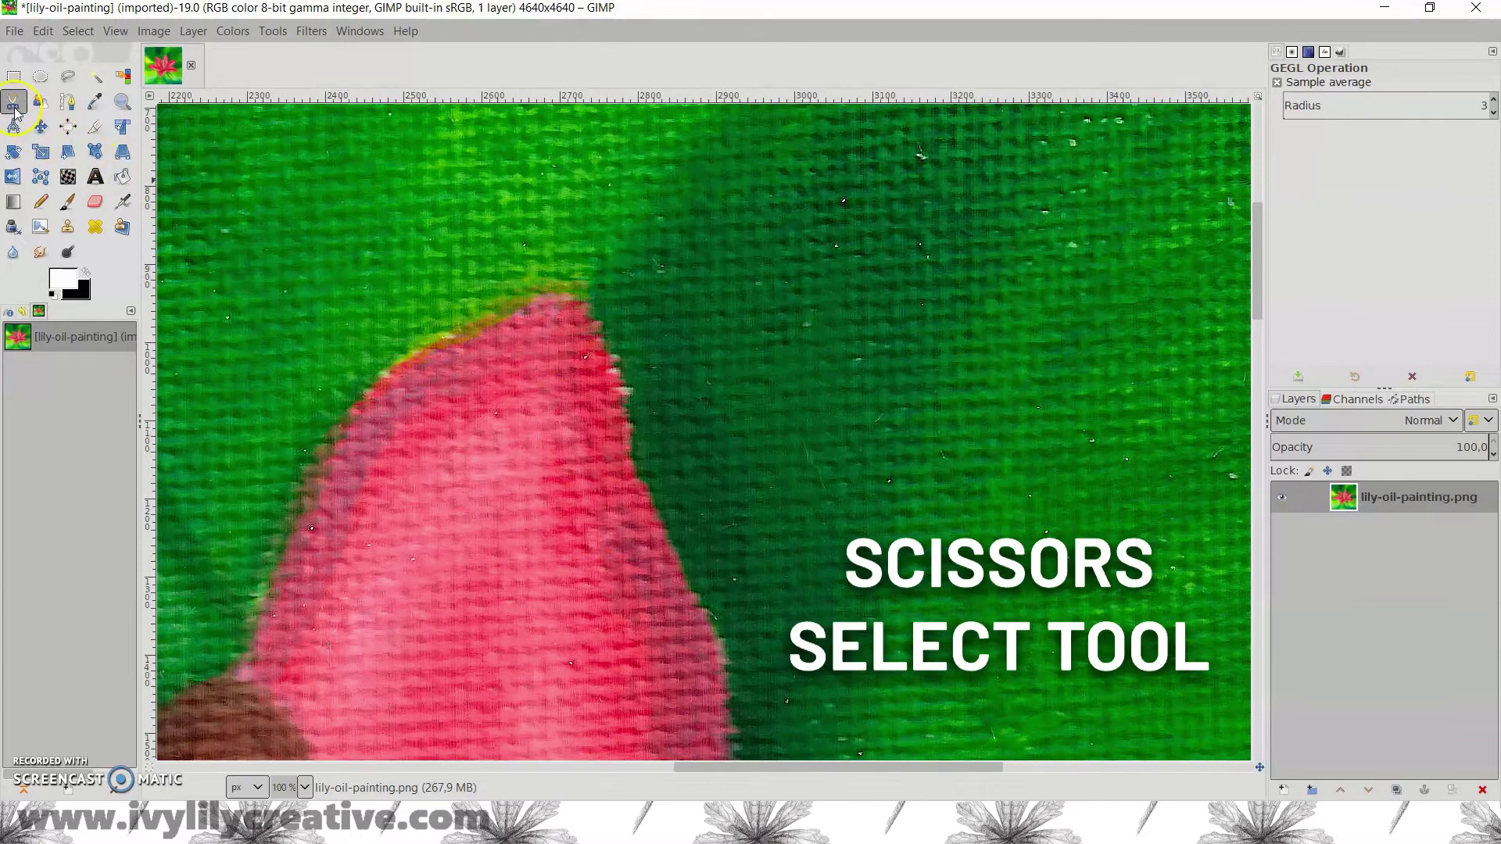
left_click(14, 108)
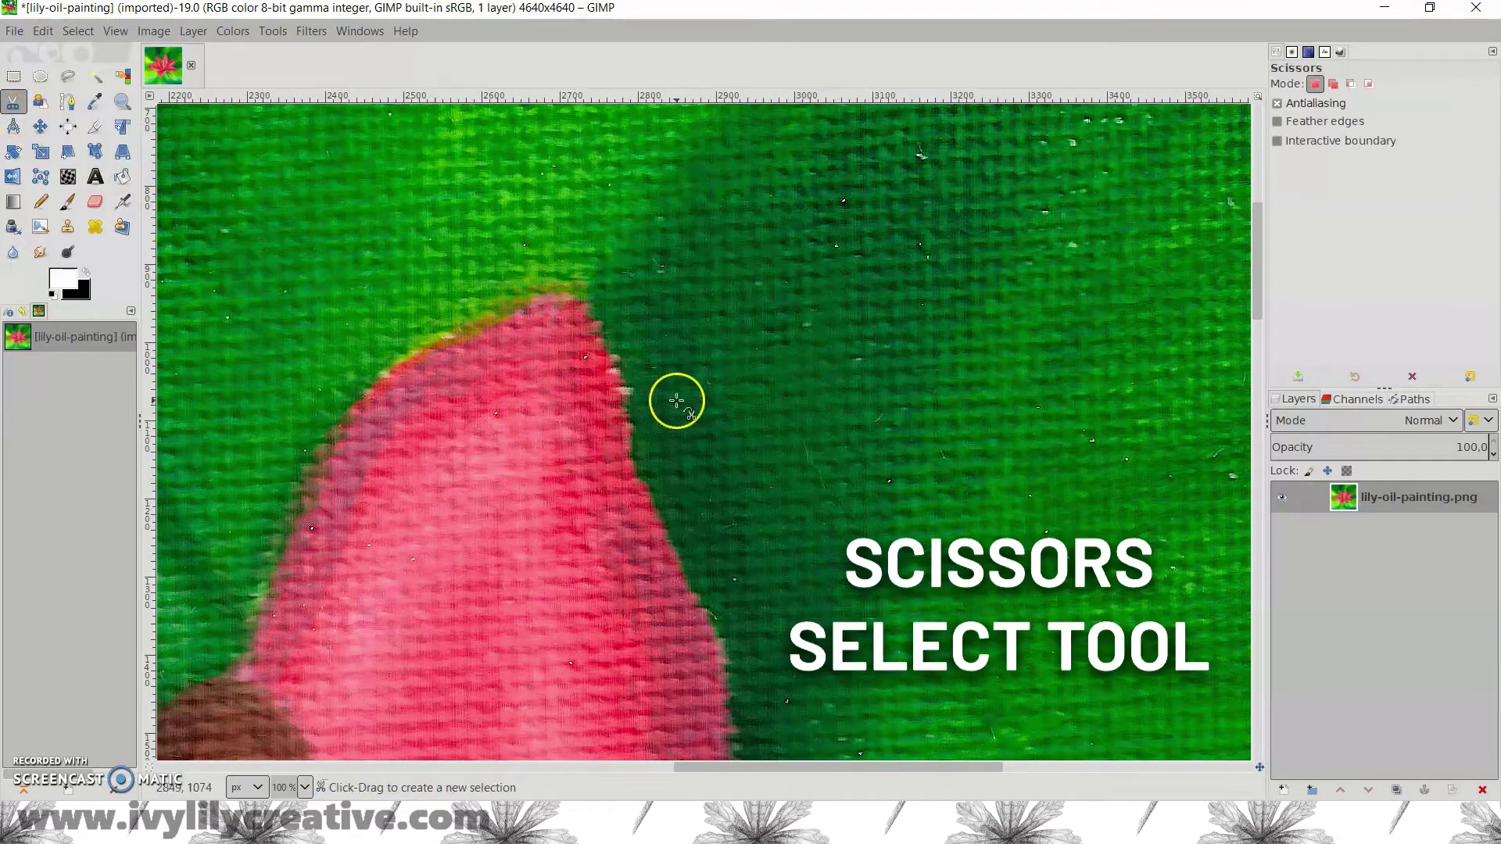
left_click(574, 297)
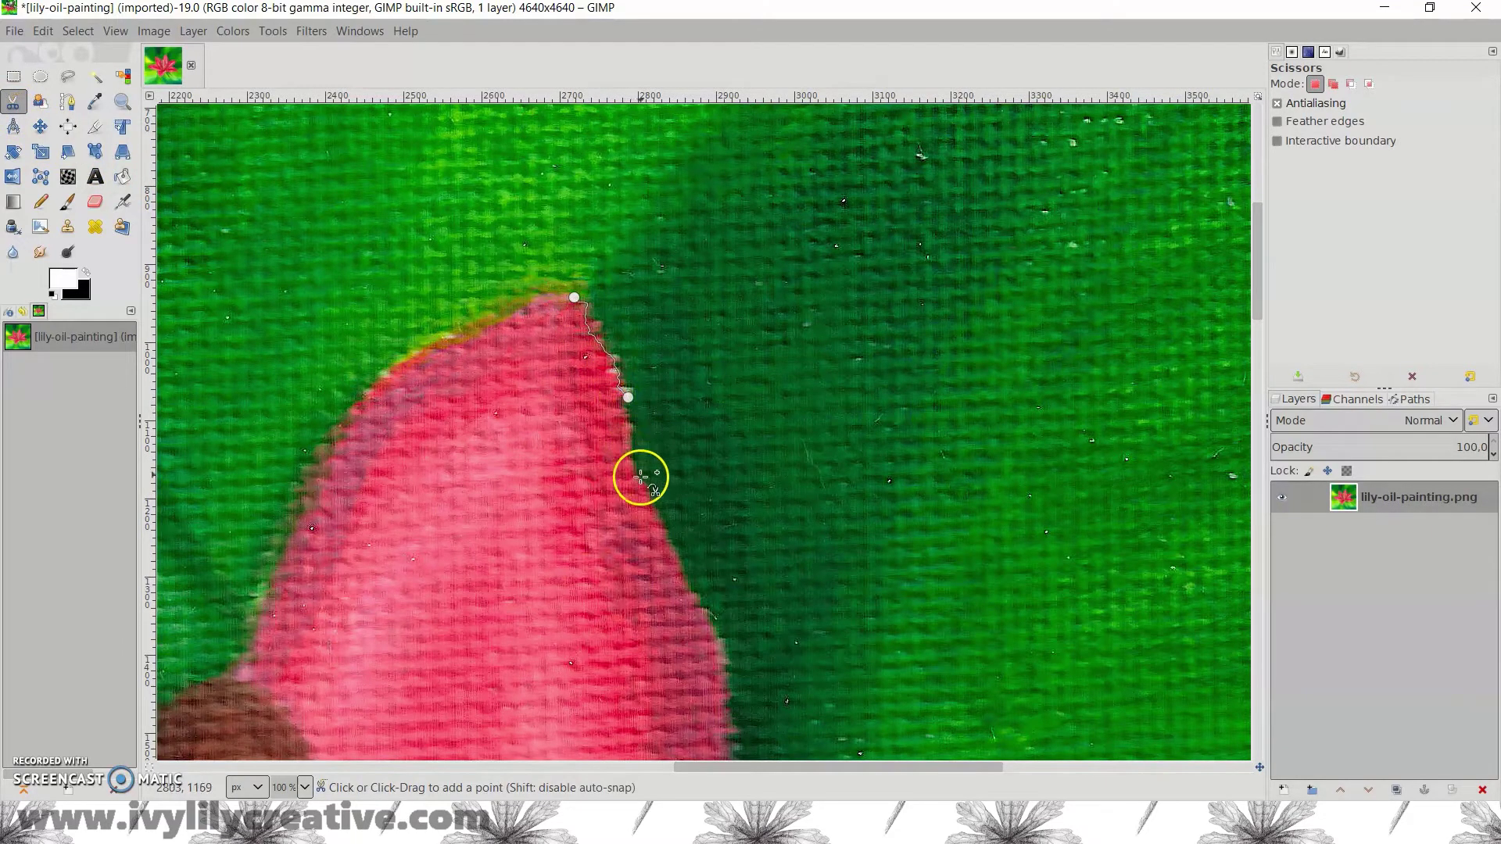
left_click(700, 604)
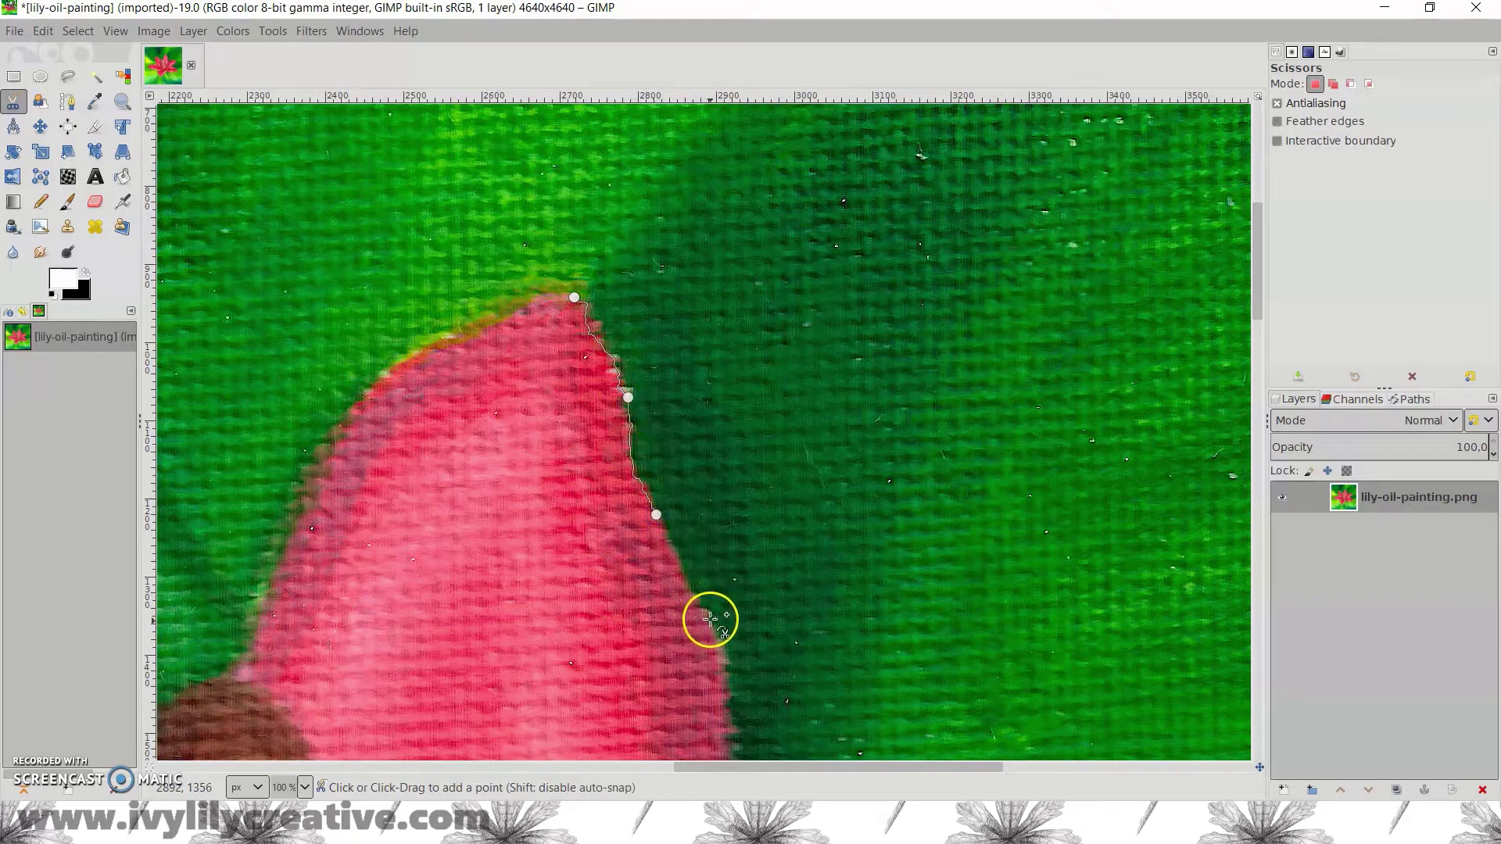
left_click(729, 675)
- Continue the scissors outline where the upper-right petals meet and along the lower petal's top edge
scroll(729, 676, "down", 5)
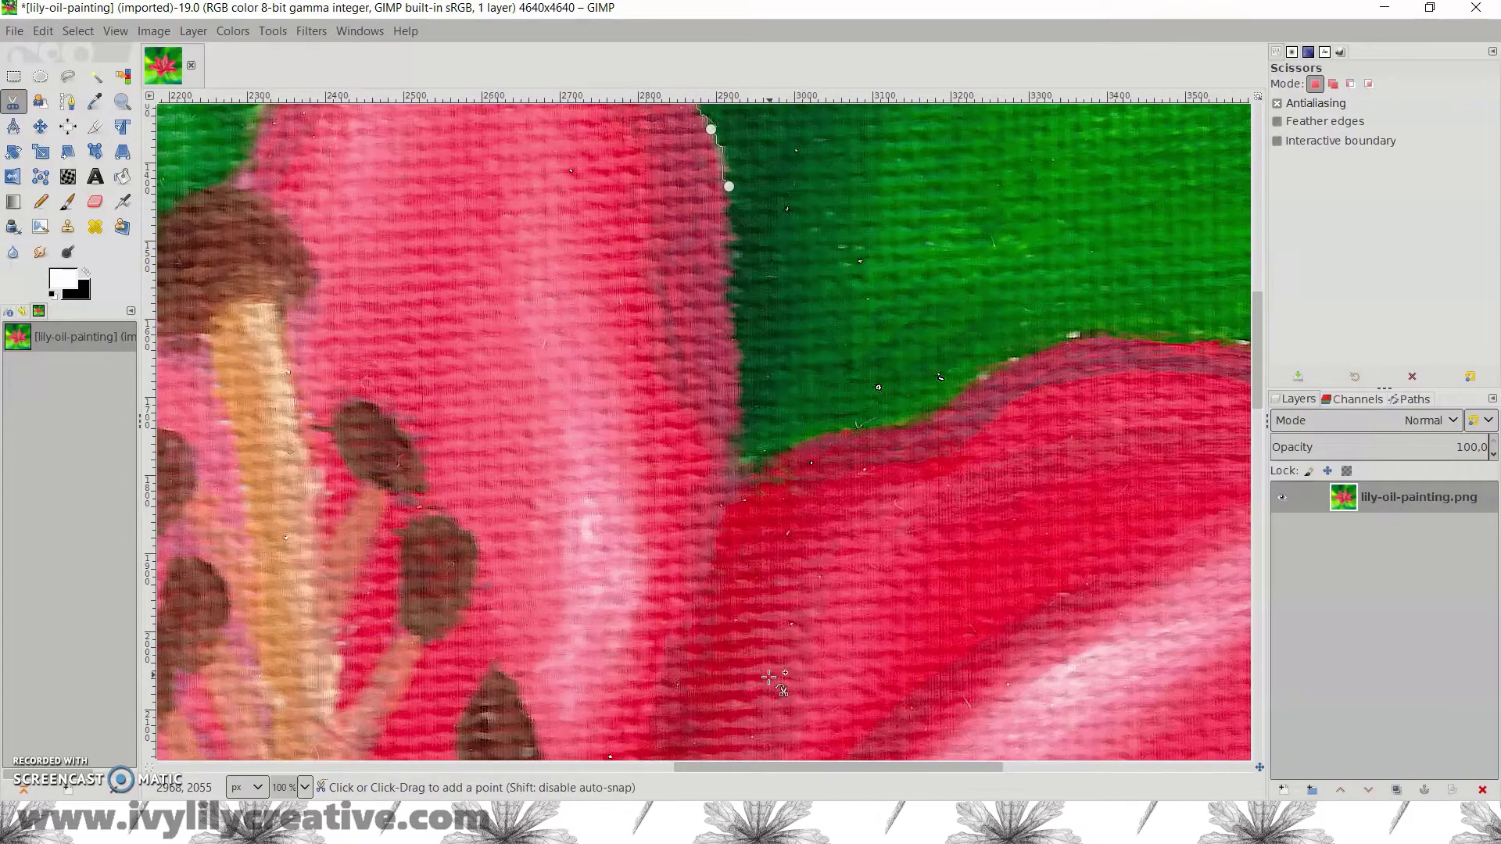
left_click(727, 265)
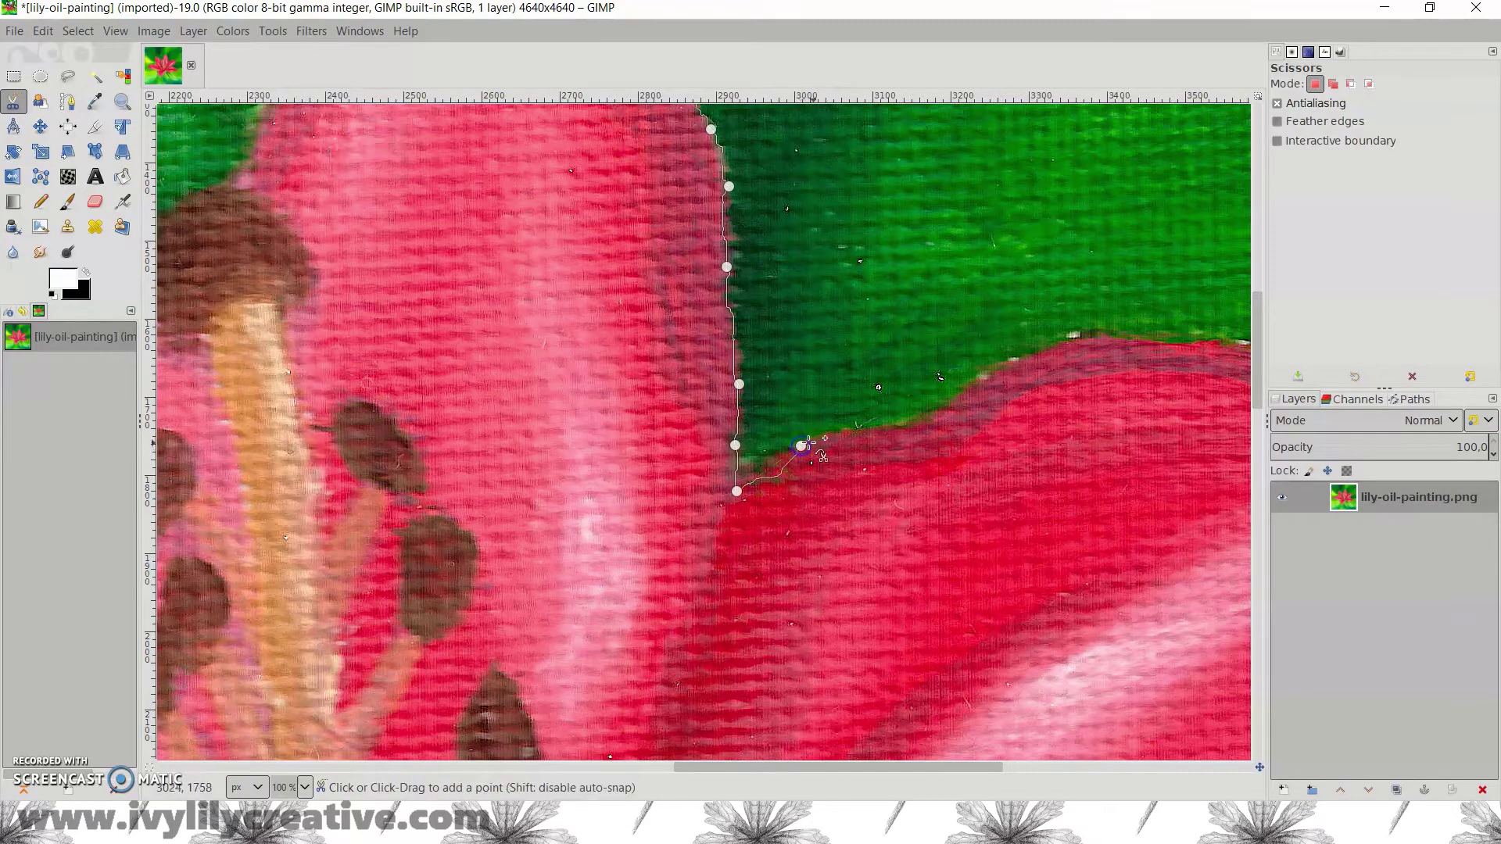
left_click_drag(791, 463, 782, 476)
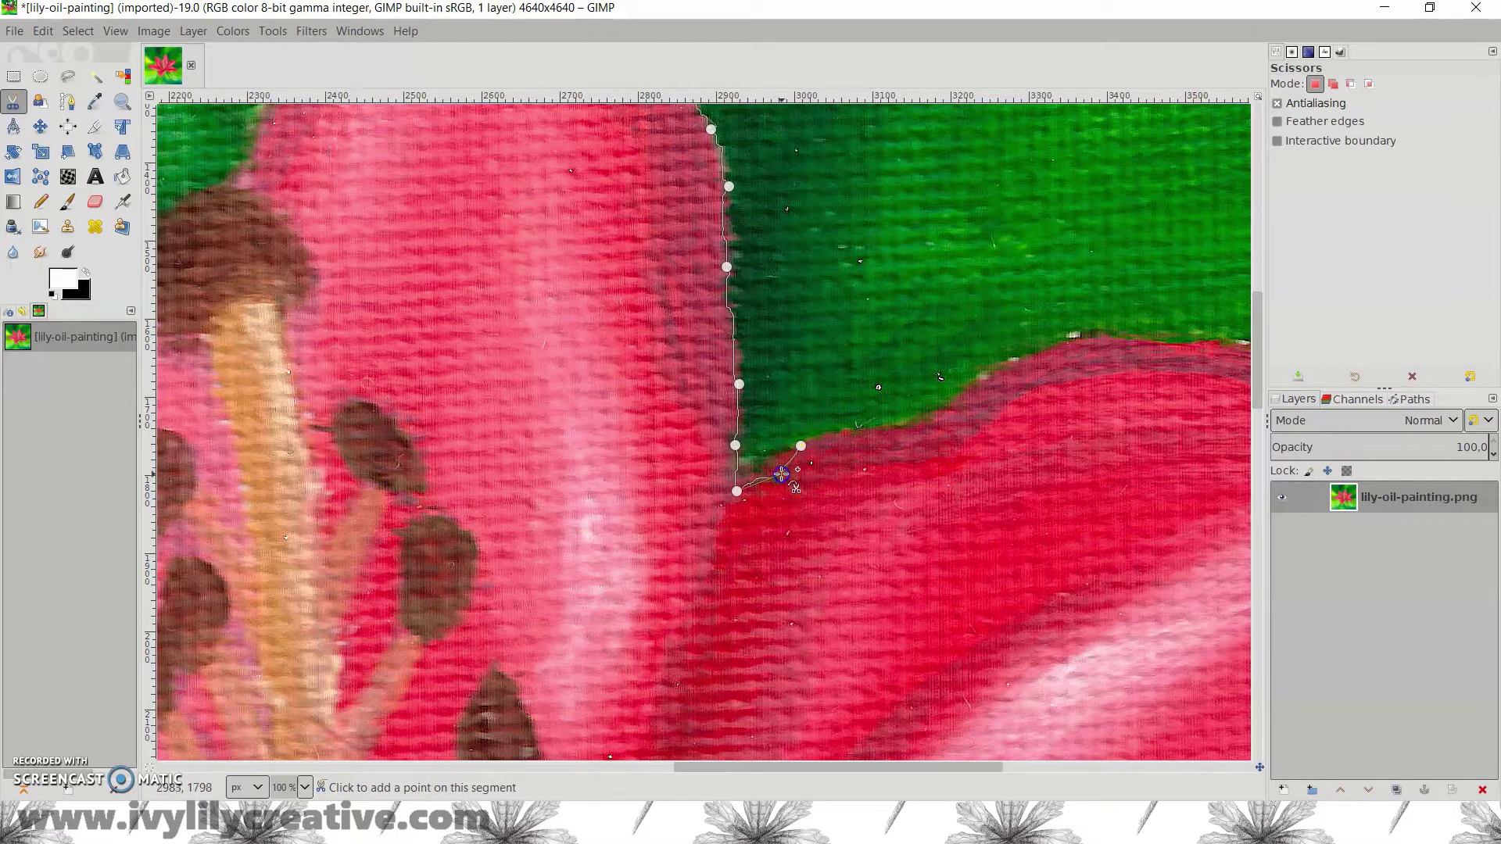
left_click(778, 460)
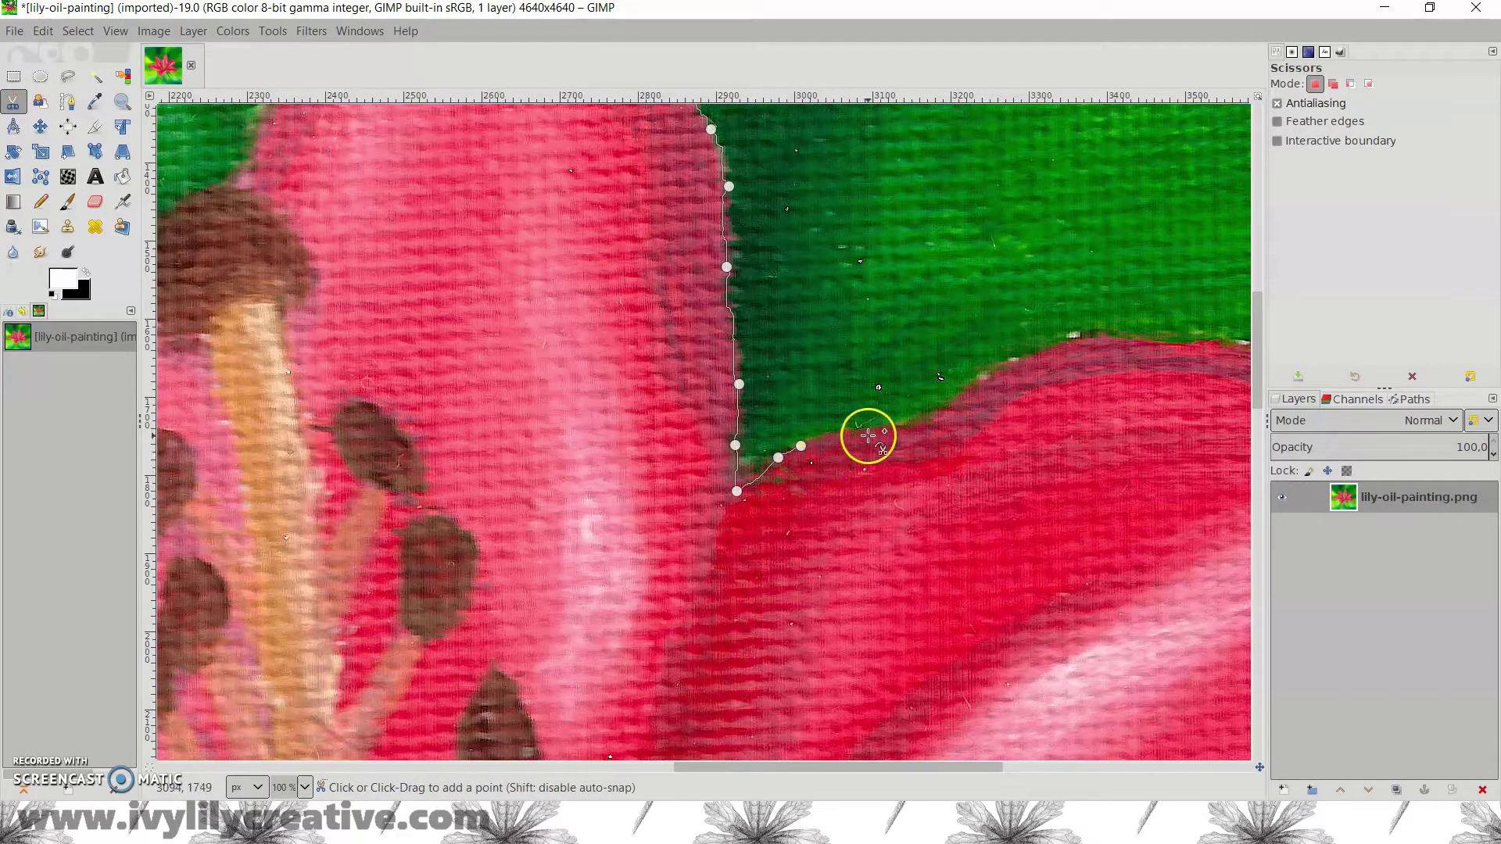
left_click(961, 399)
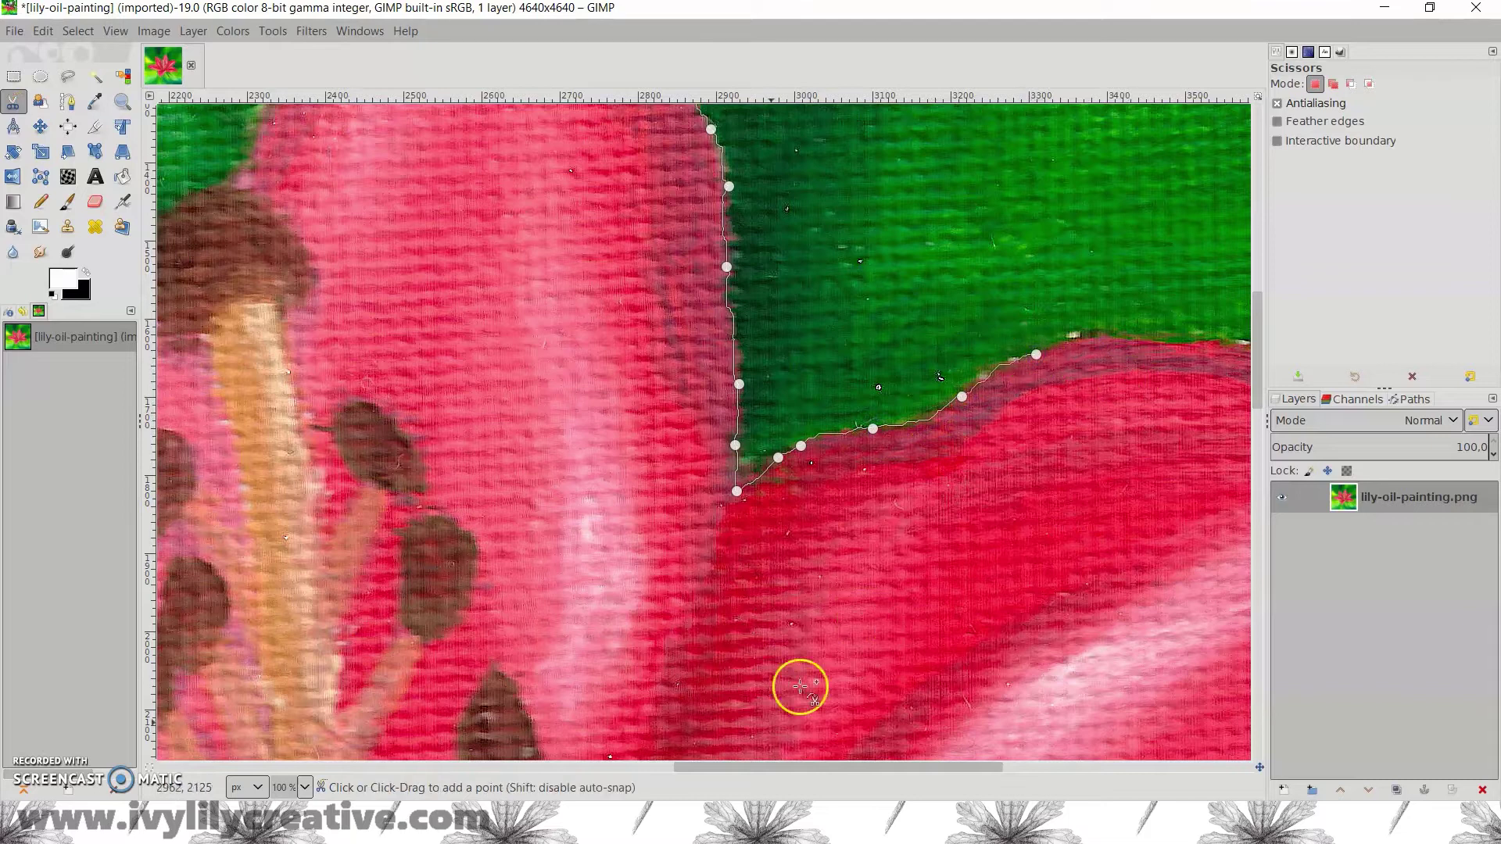
left_click_drag(722, 766, 910, 766)
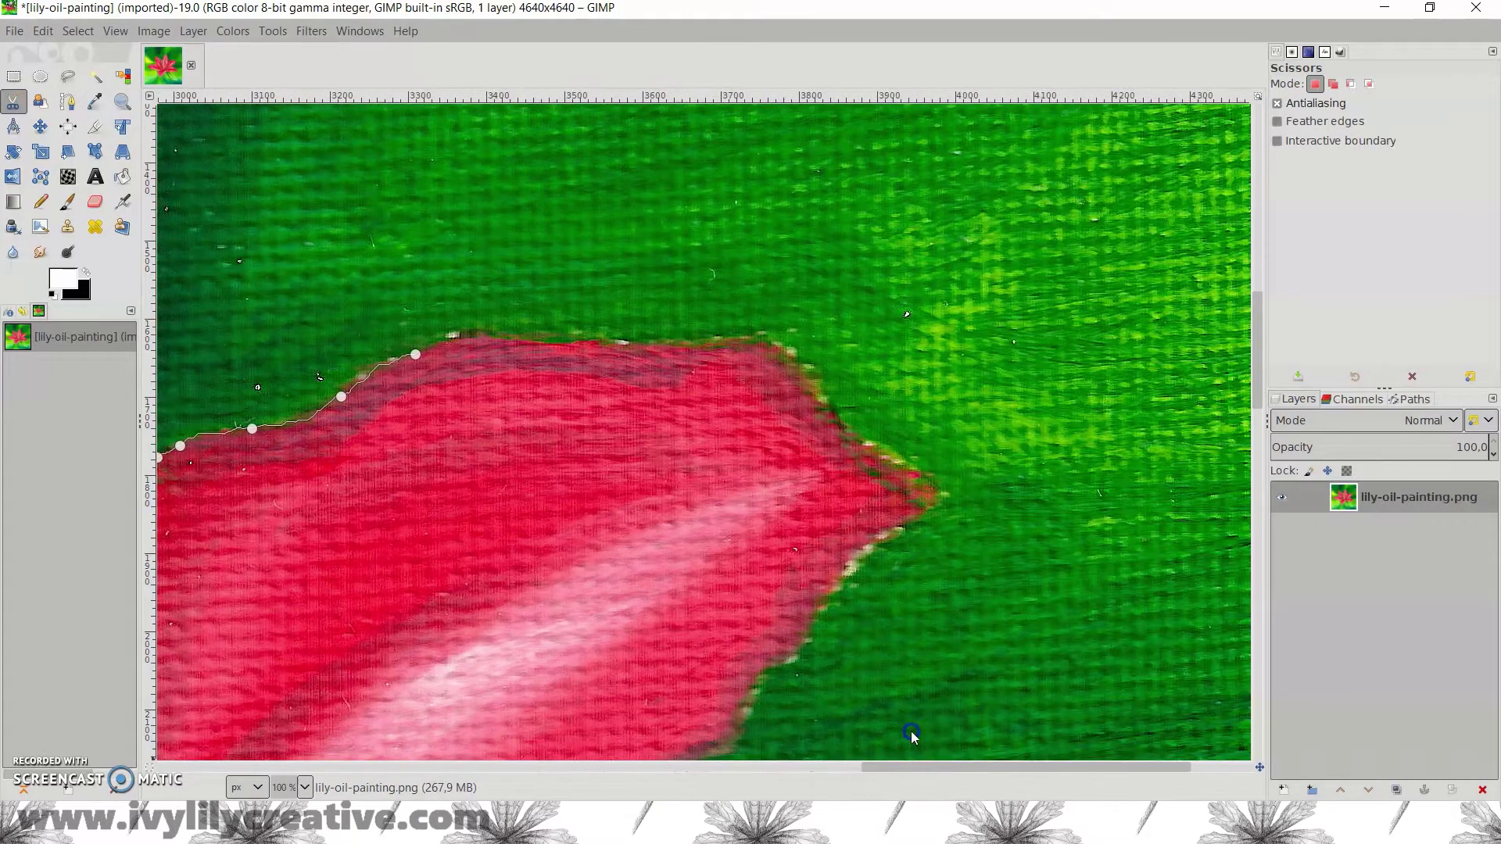
left_click(530, 343)
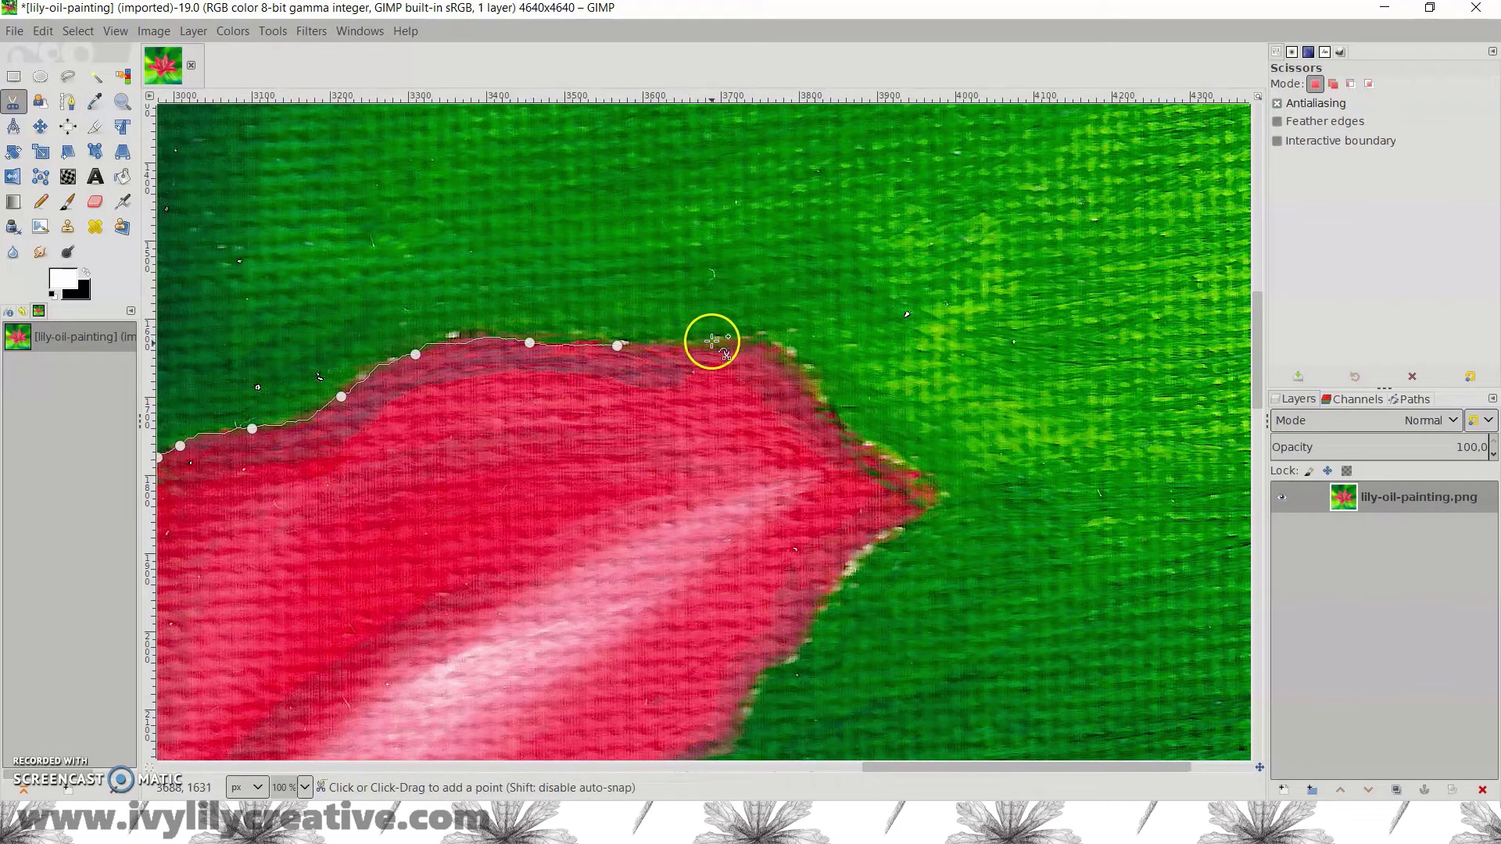
left_click(767, 342)
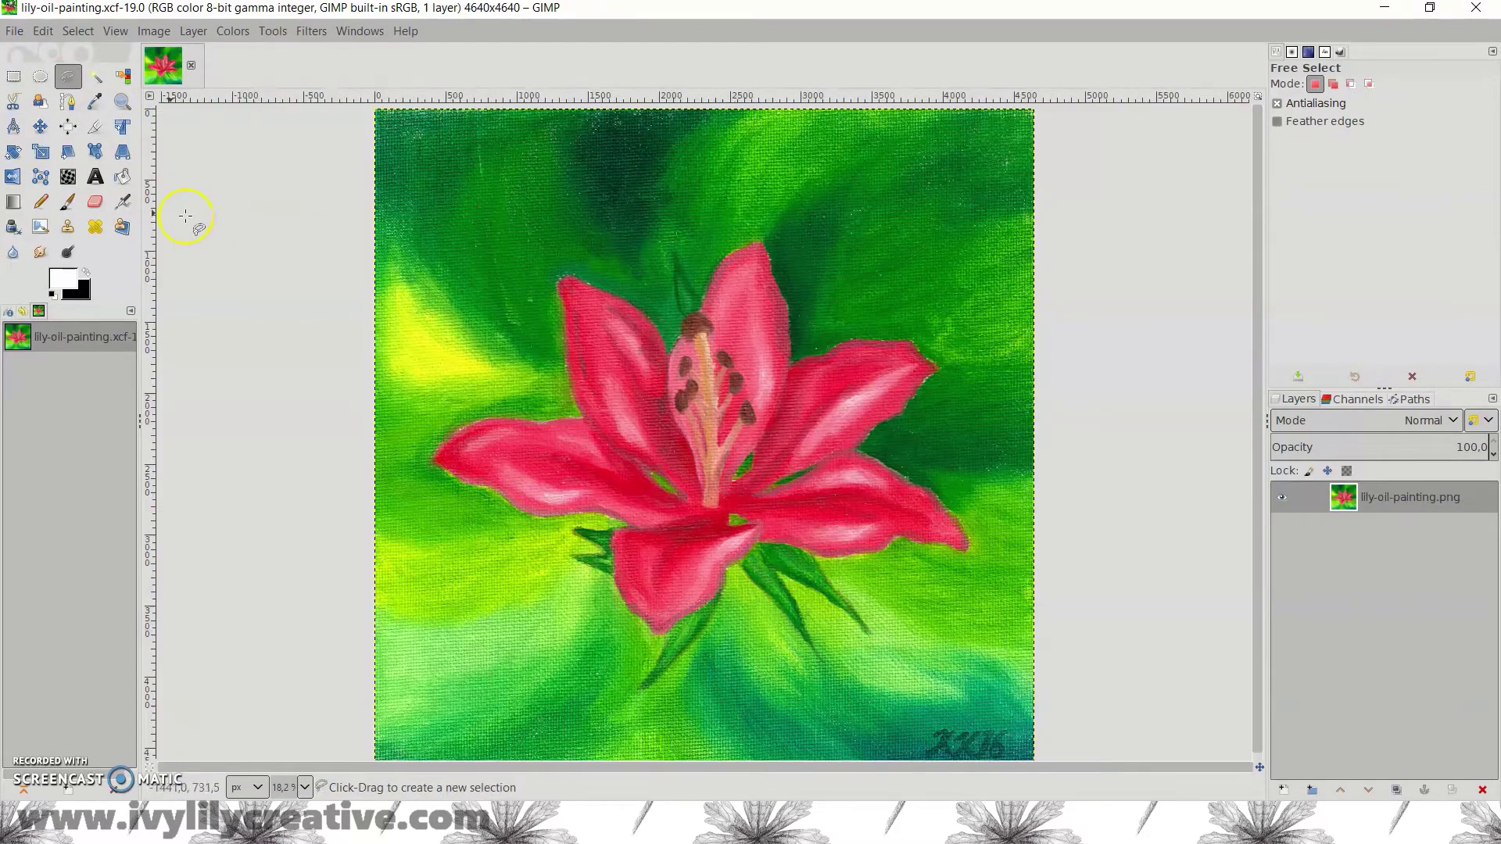
left_click(76, 81)
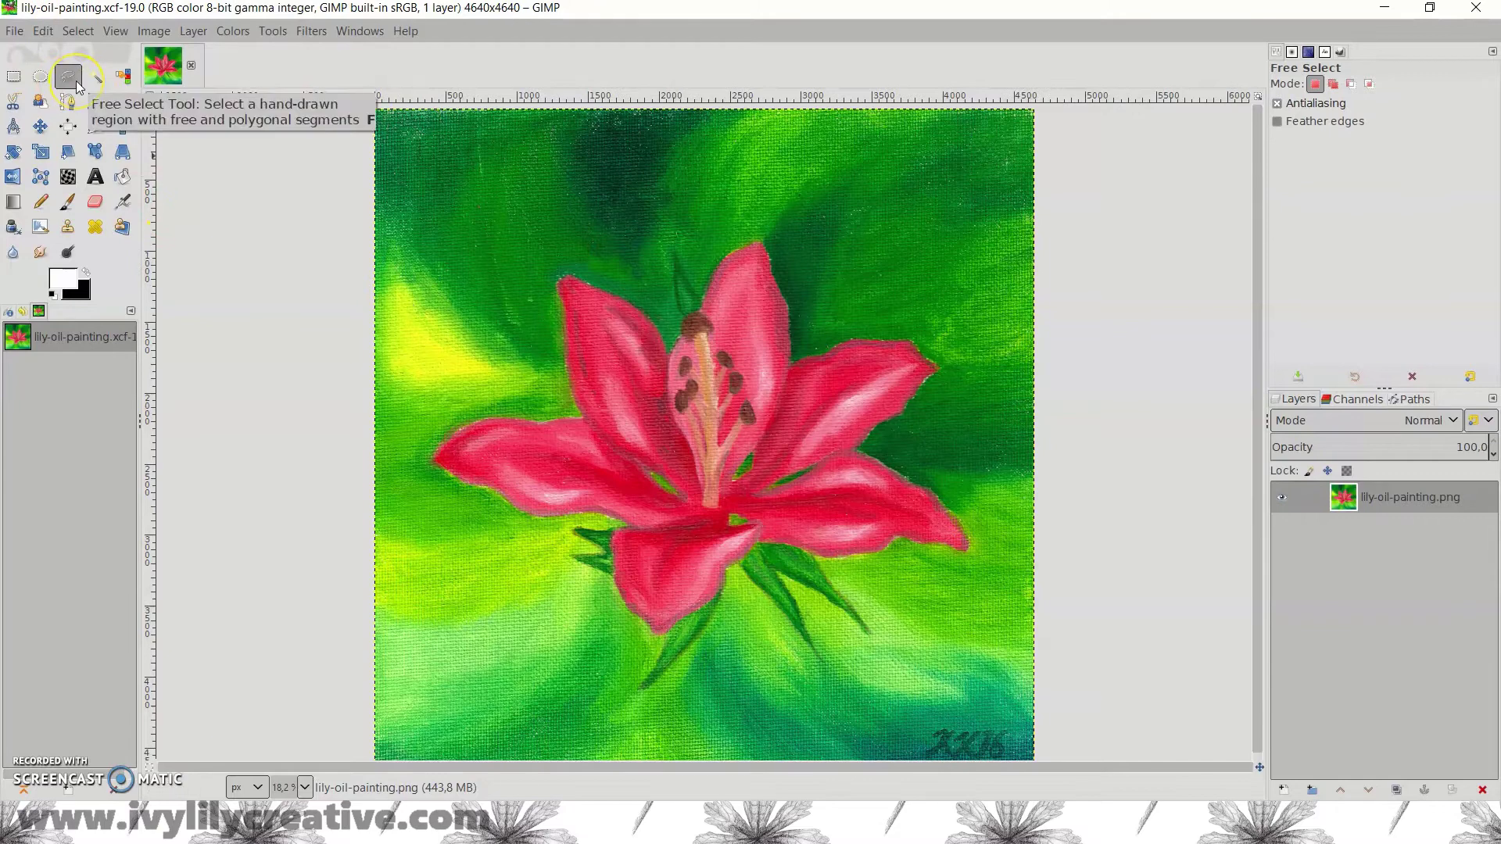
- Trace a free selection from the petal tip along the right-hand petal edges
scroll(1092, 393, "up", 3)
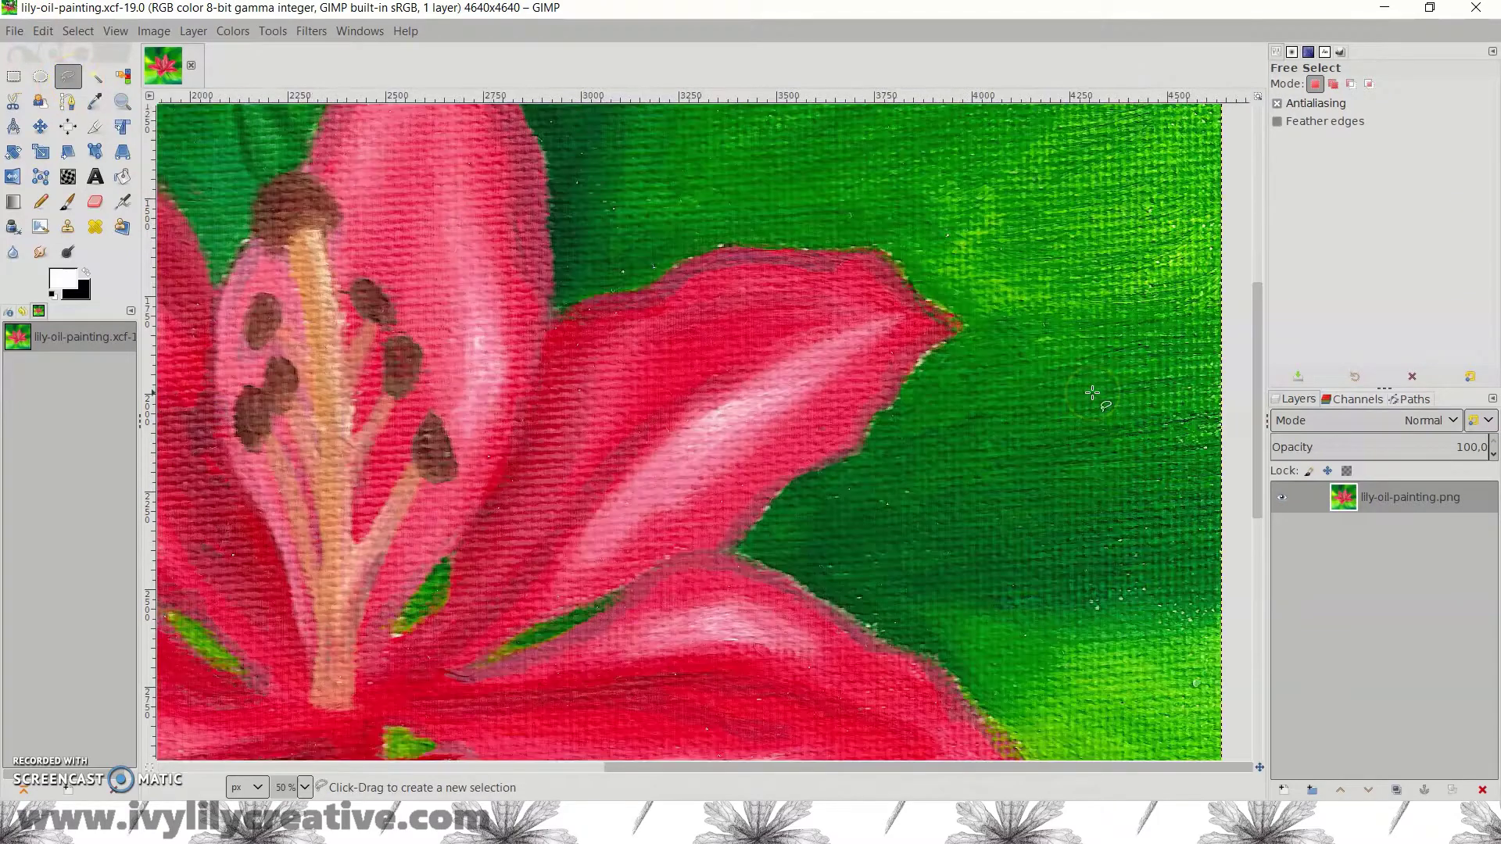
scroll(1092, 392, "up", 1)
scroll(990, 415, "up", 3)
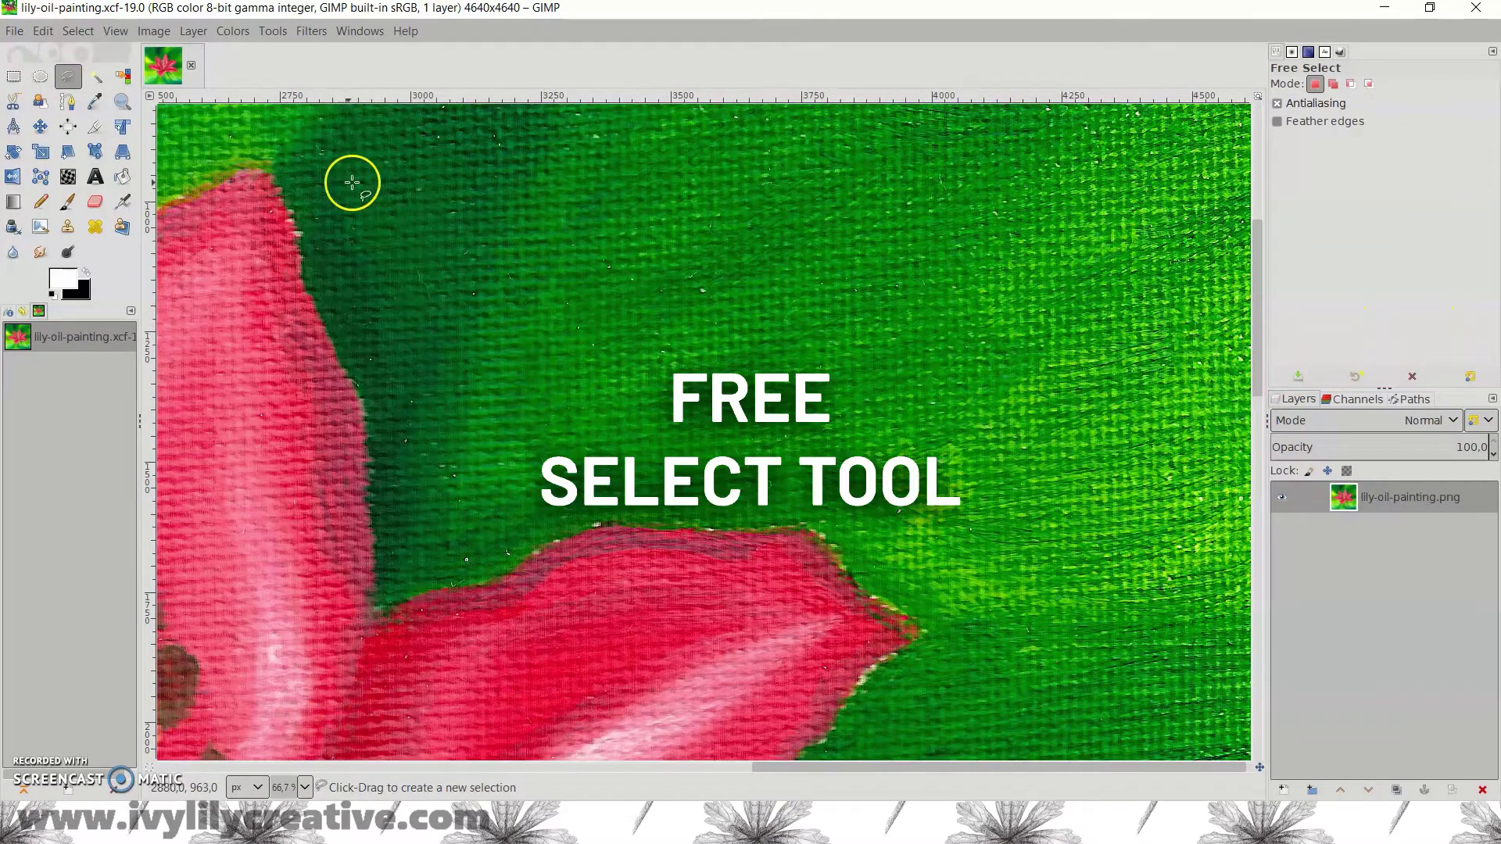
left_click(261, 169)
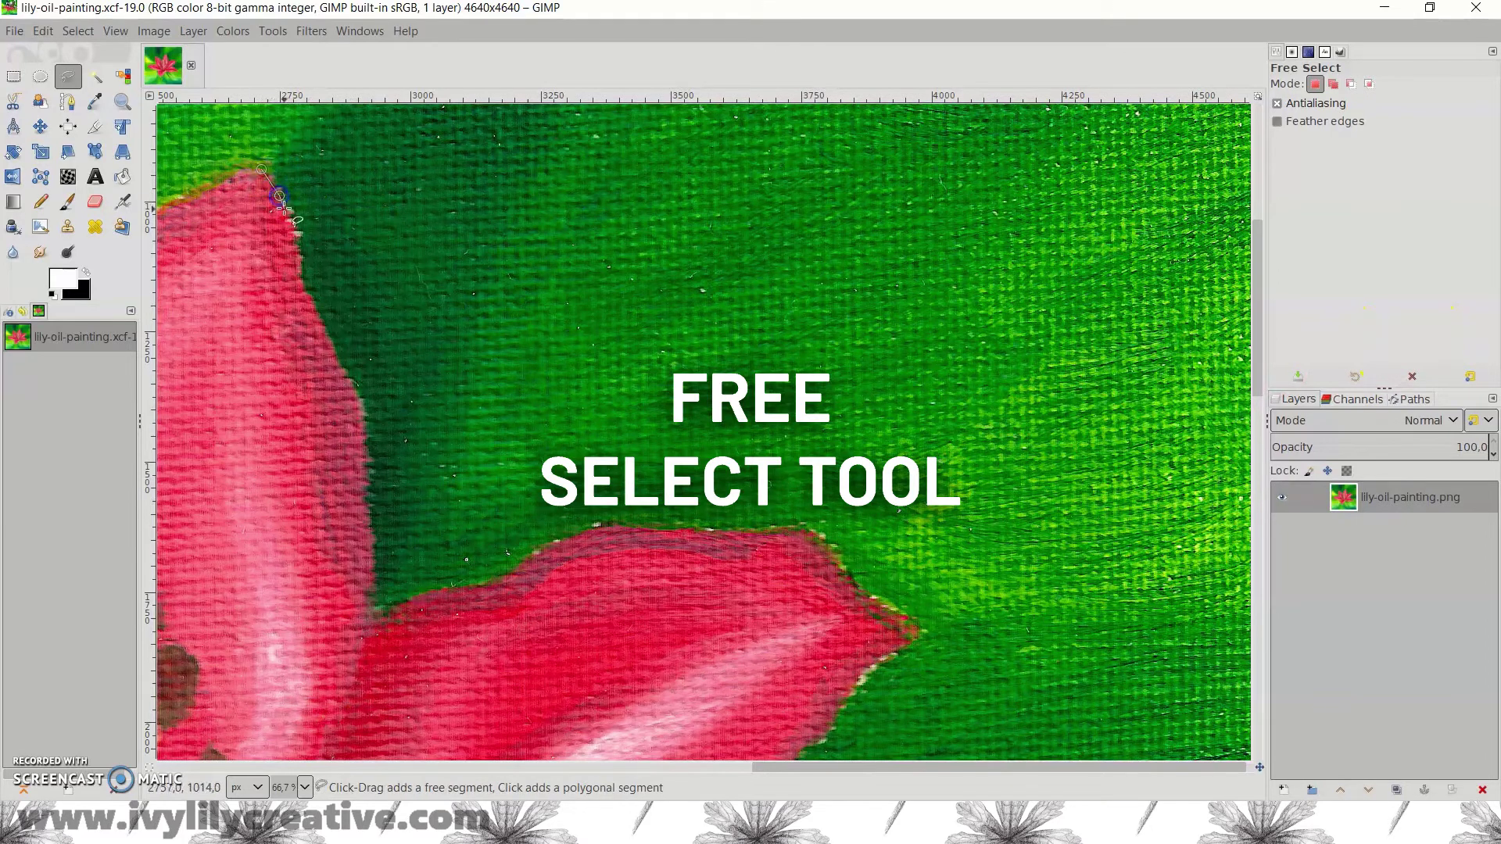
left_click(291, 225)
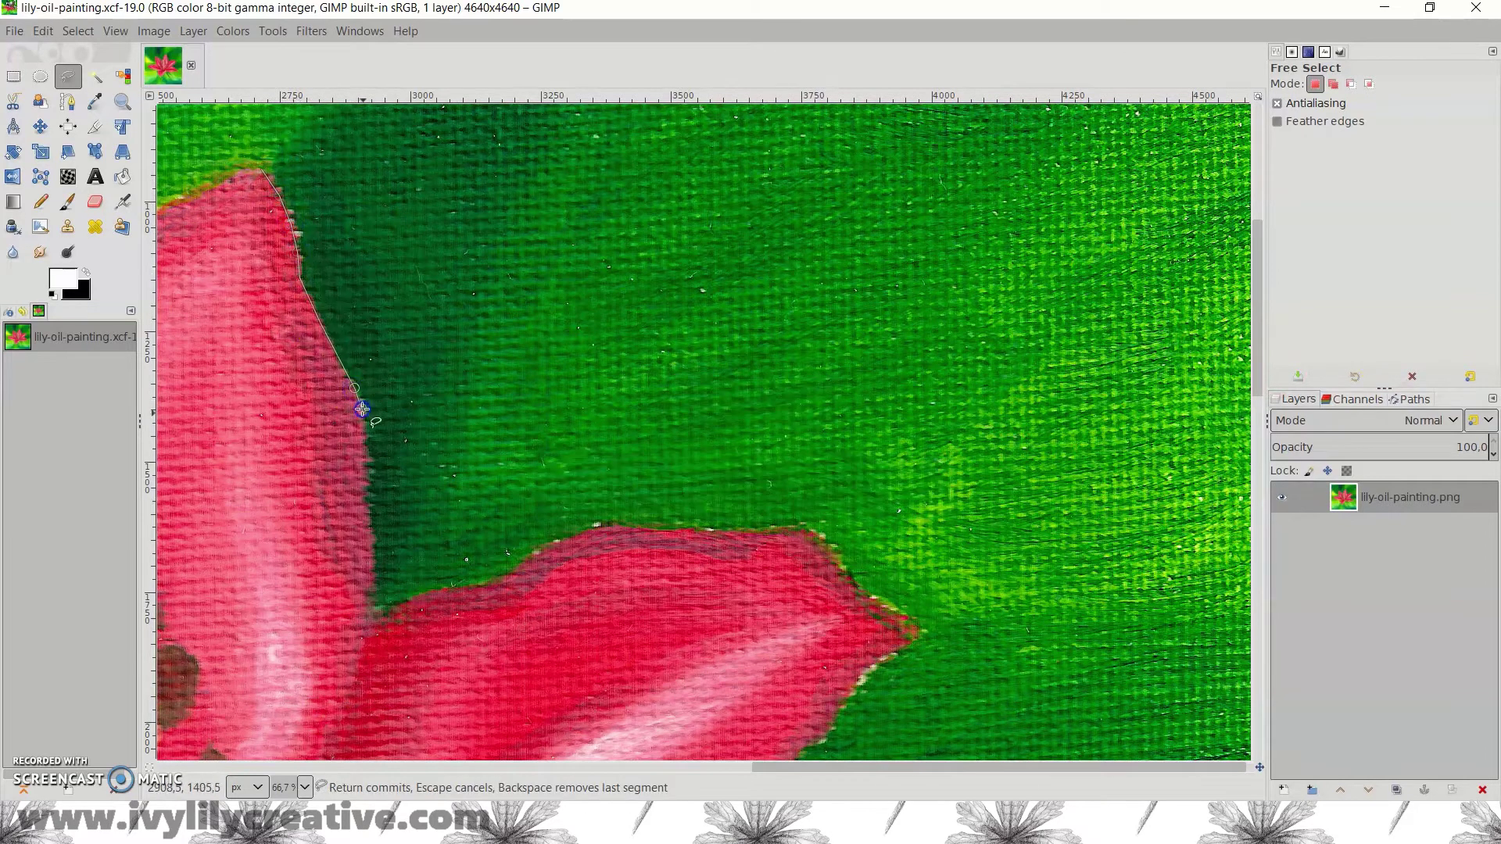
scroll(364, 469, "down", 5)
left_click(365, 305)
left_click_drag(623, 203, 872, 271)
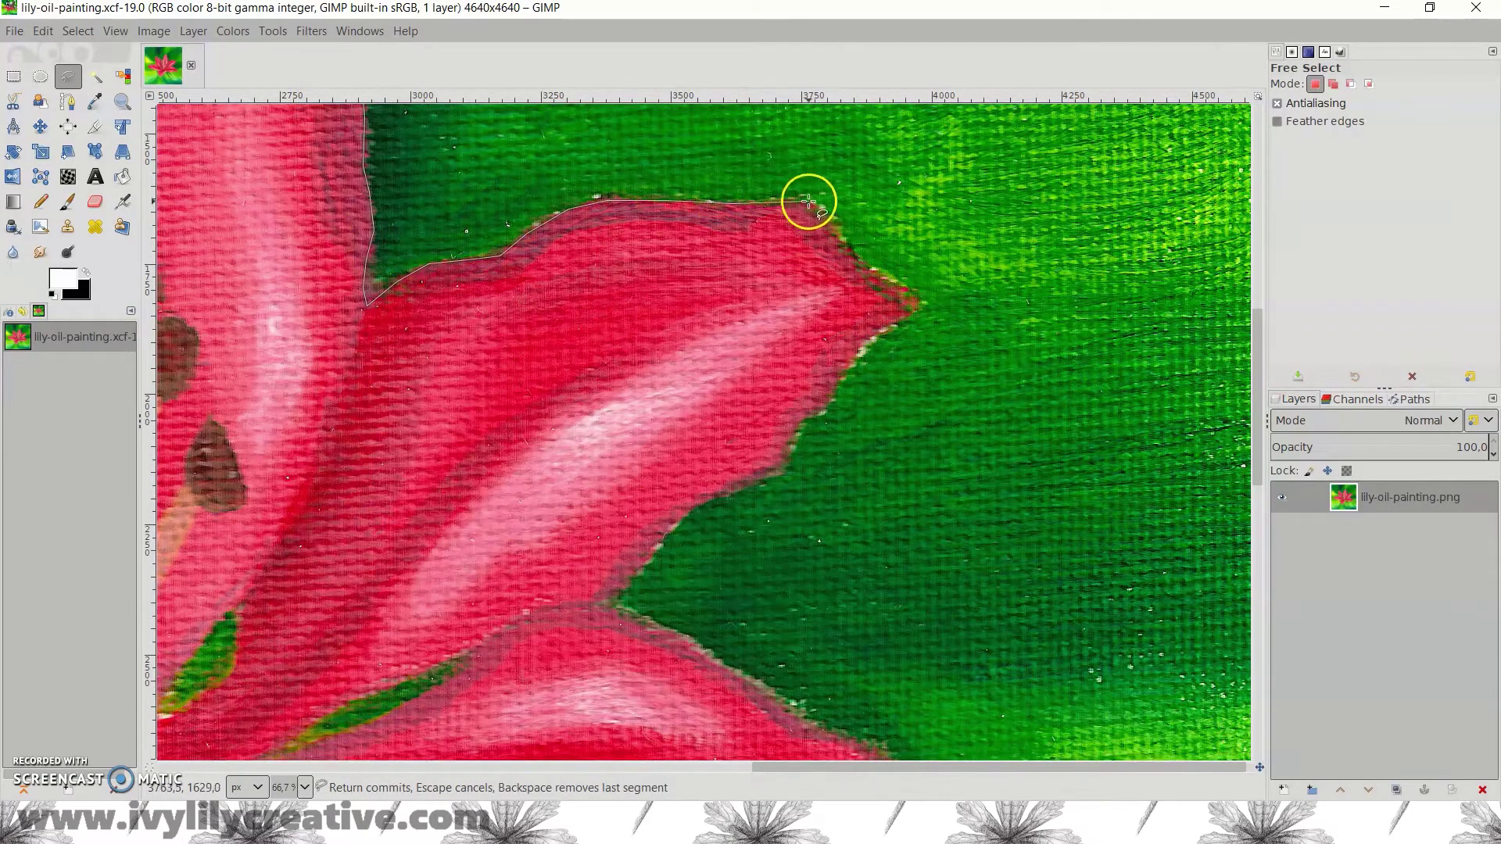
scroll(754, 479, "down", 5)
left_click_drag(754, 479, 975, 514)
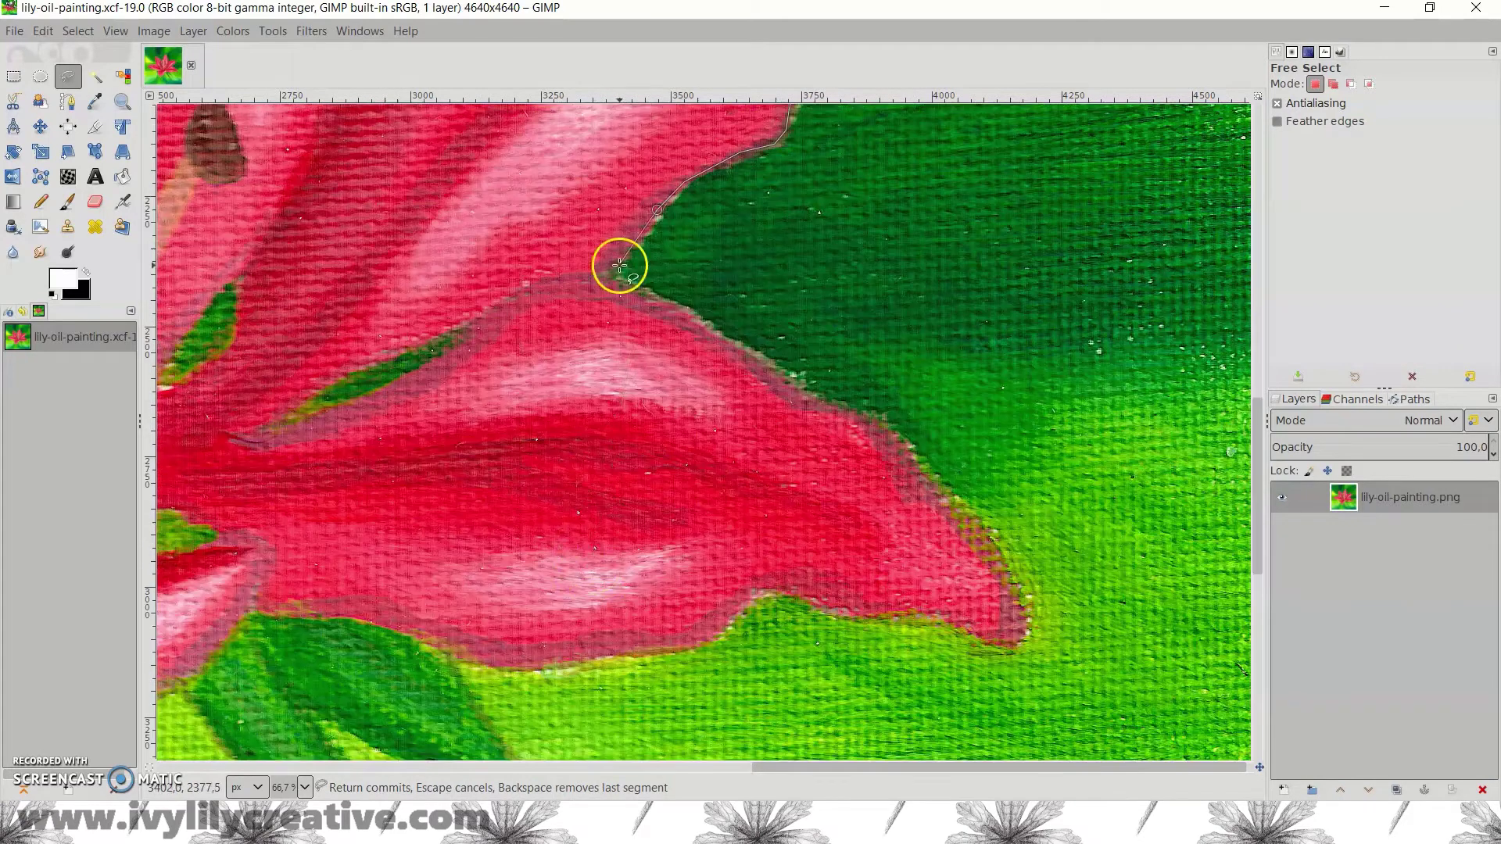
scroll(1036, 643, "down", 5)
left_click_drag(1028, 300, 981, 308)
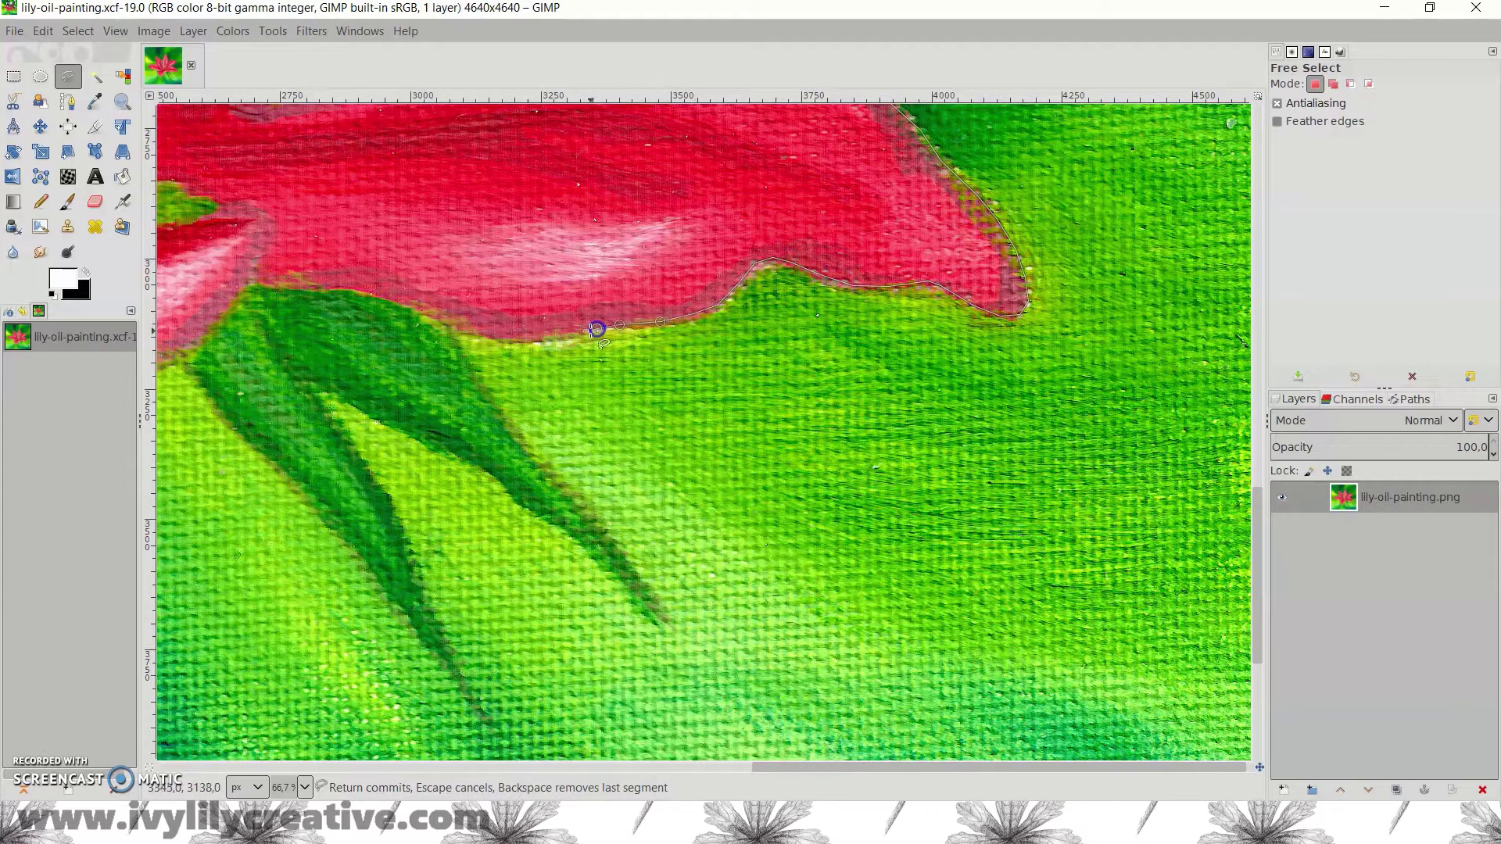
- Extend the selection outside the painting's right side, close it, and cut the green background away
key("minus")
key("minus")
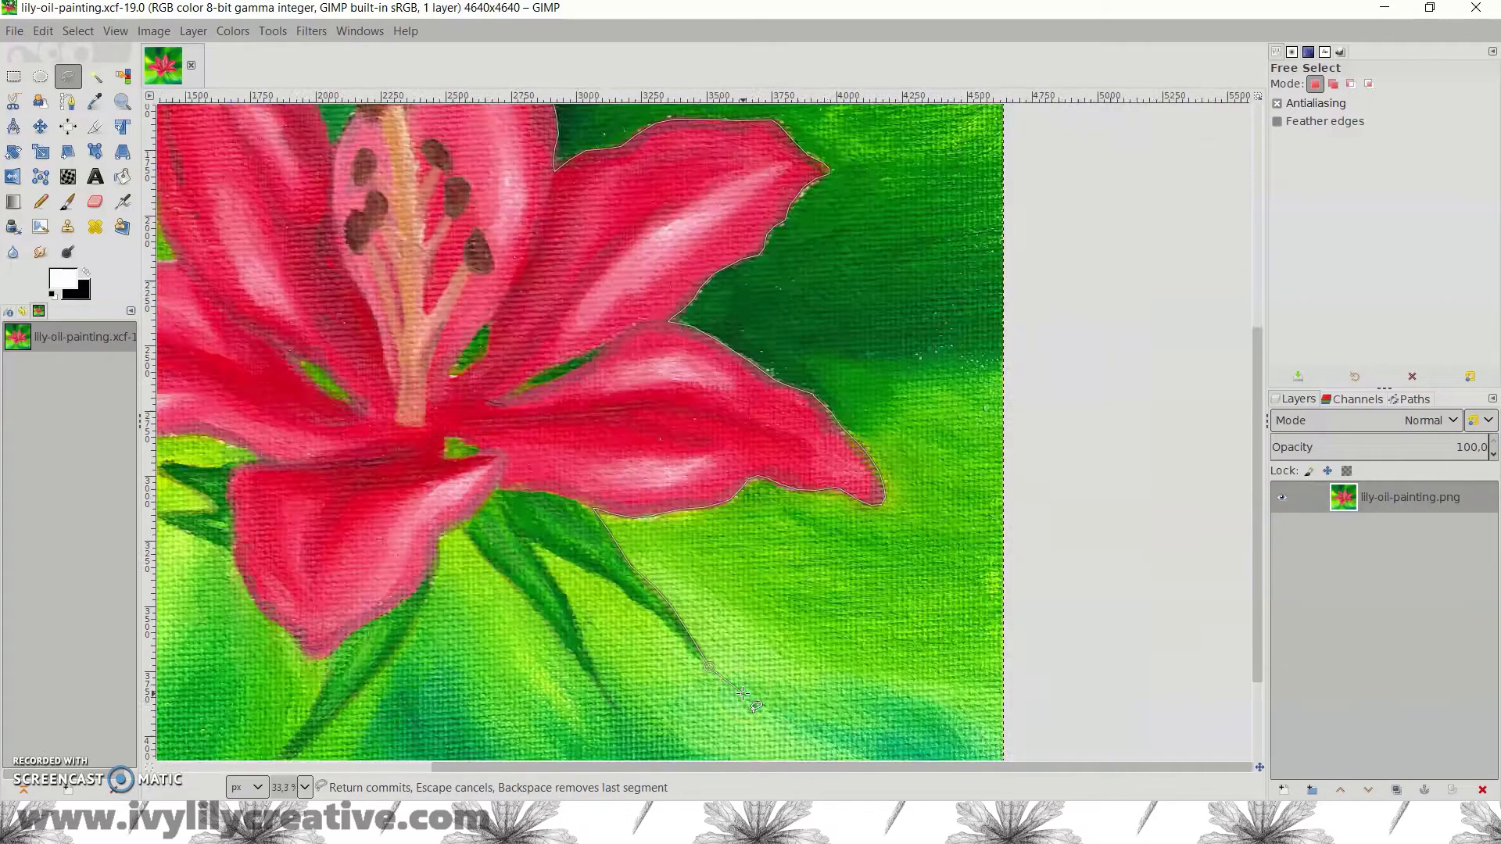
key("minus")
key("minus")
left_click(1108, 716)
left_click(1073, 165)
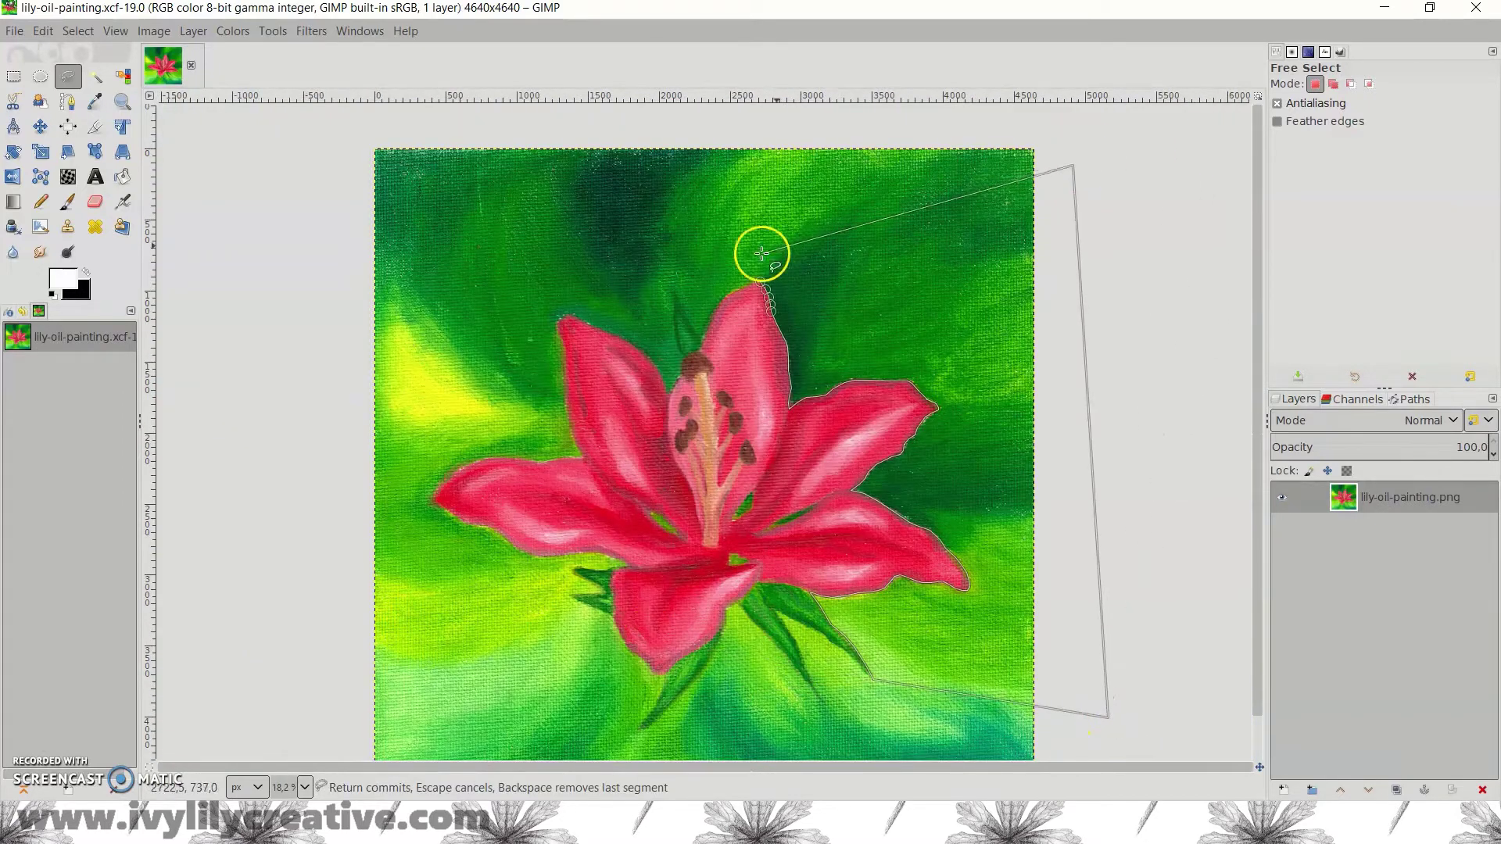
left_click(759, 254)
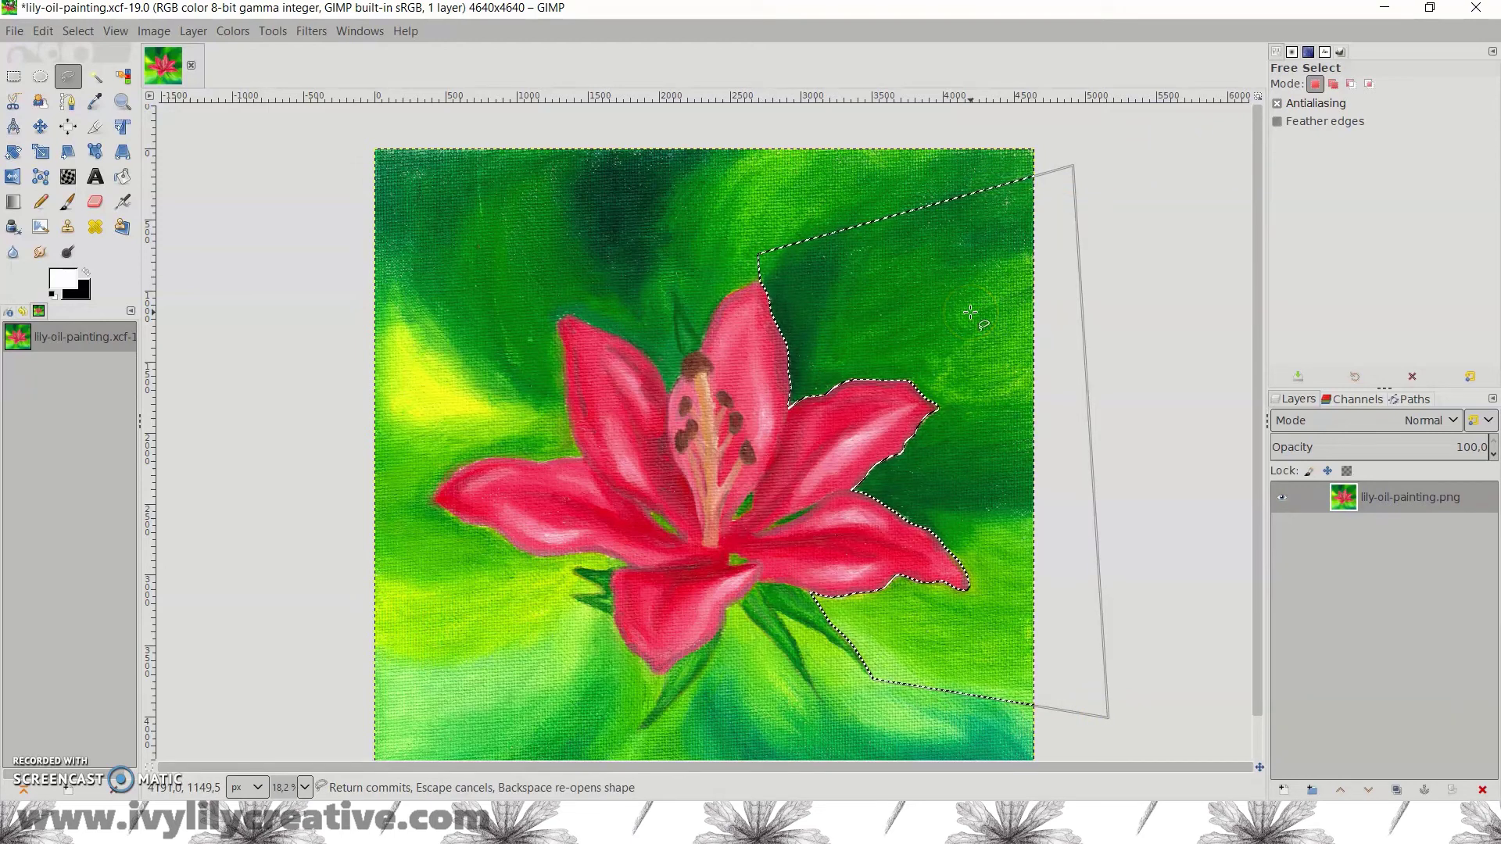
key("ctrl+x")
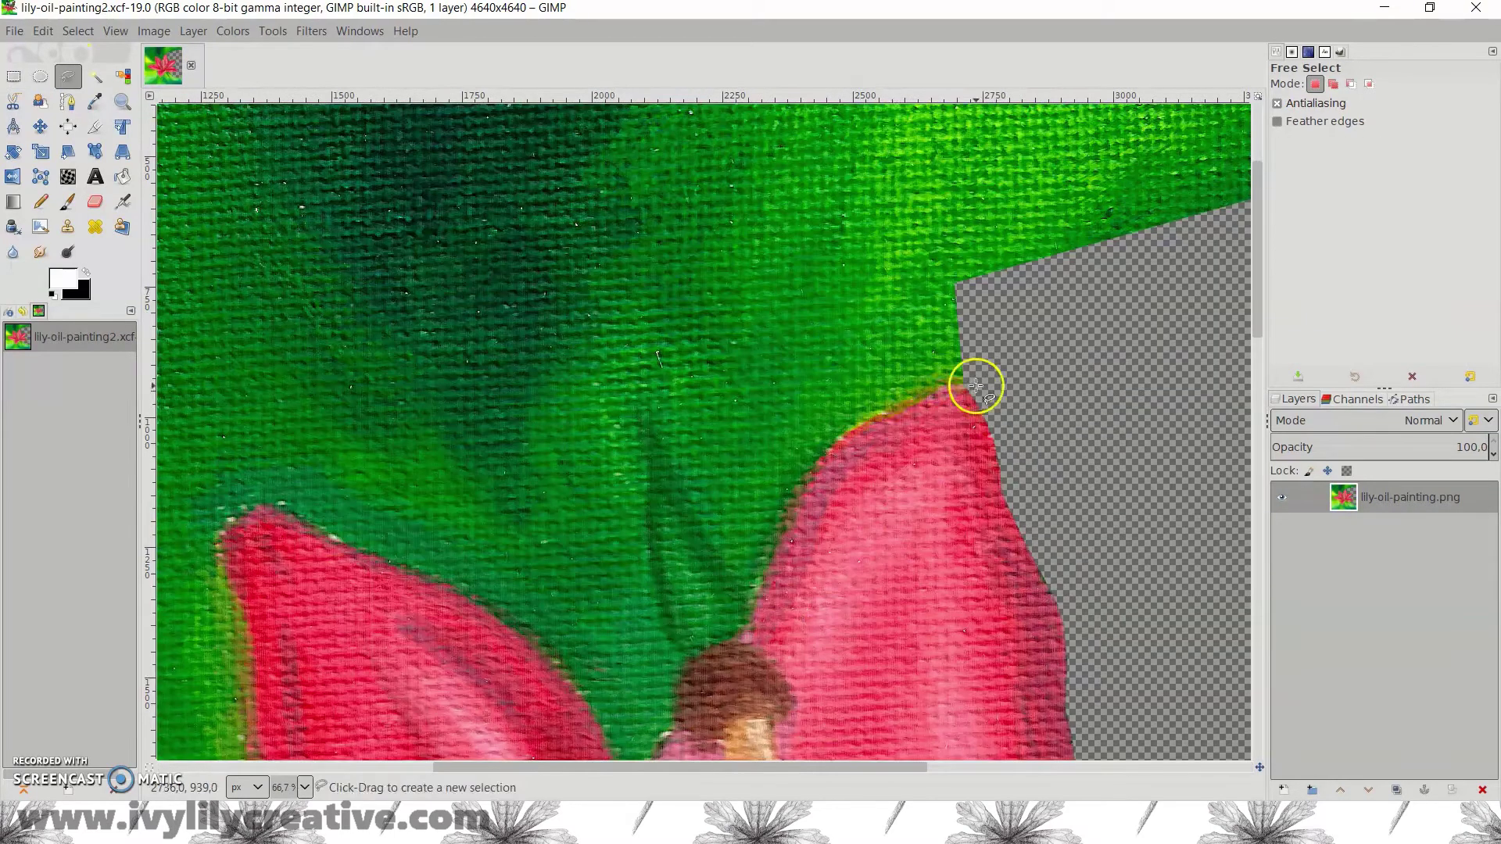
- Trace a new free-select outline along the upper petal edges of the lily
left_click_drag(972, 378, 751, 602)
left_click(680, 475)
left_click(661, 418)
left_click(635, 398)
scroll(647, 435, "down", 5)
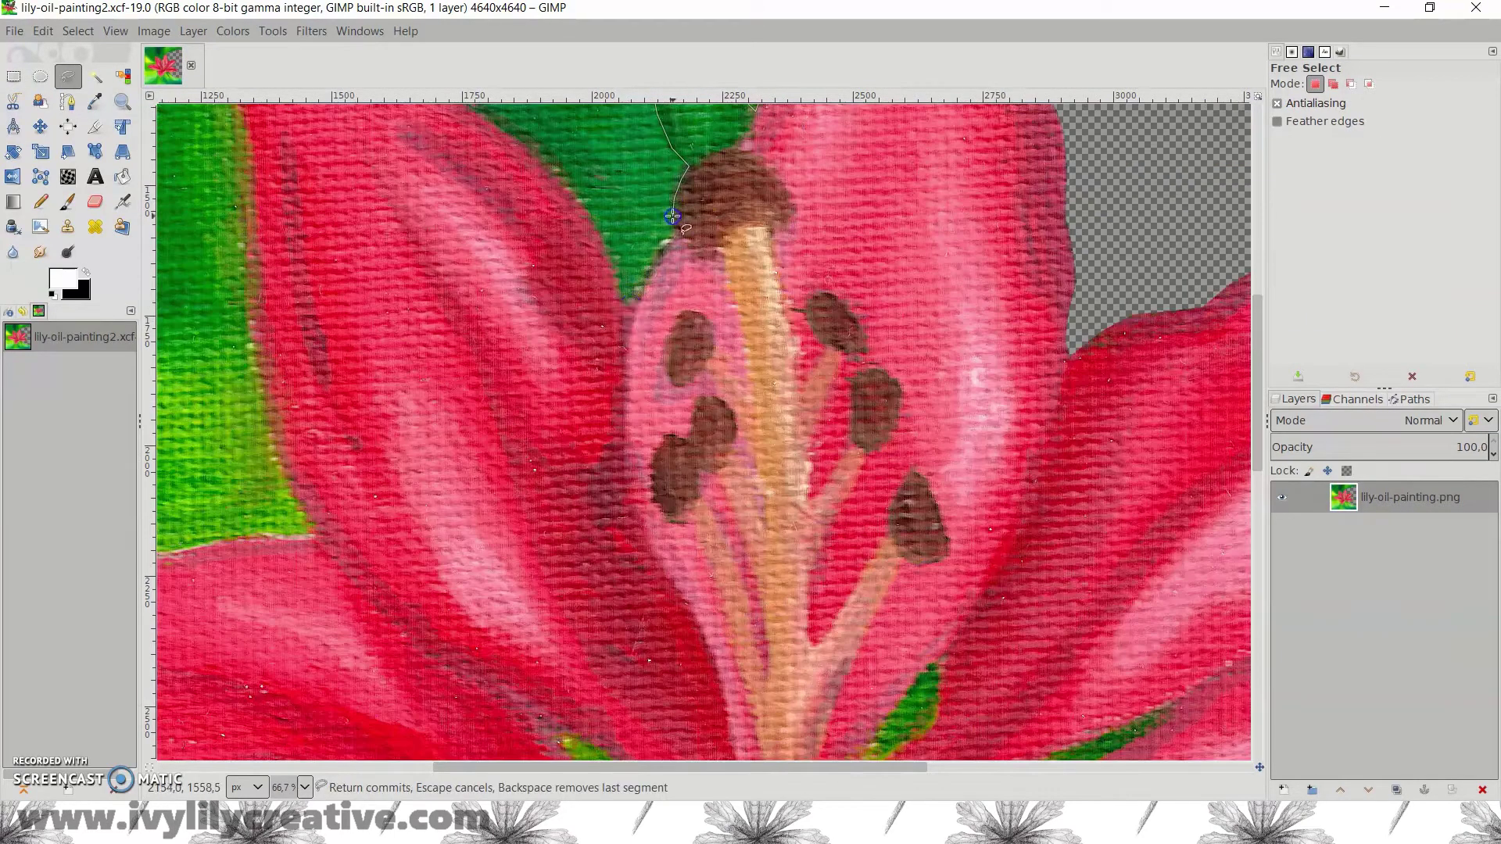
scroll(646, 435, "up", 1)
mouse_move(626, 477)
left_mouse_down()
mouse_move(225, 222)
mouse_move(258, 415)
left_mouse_up()
key("ctrl+z")
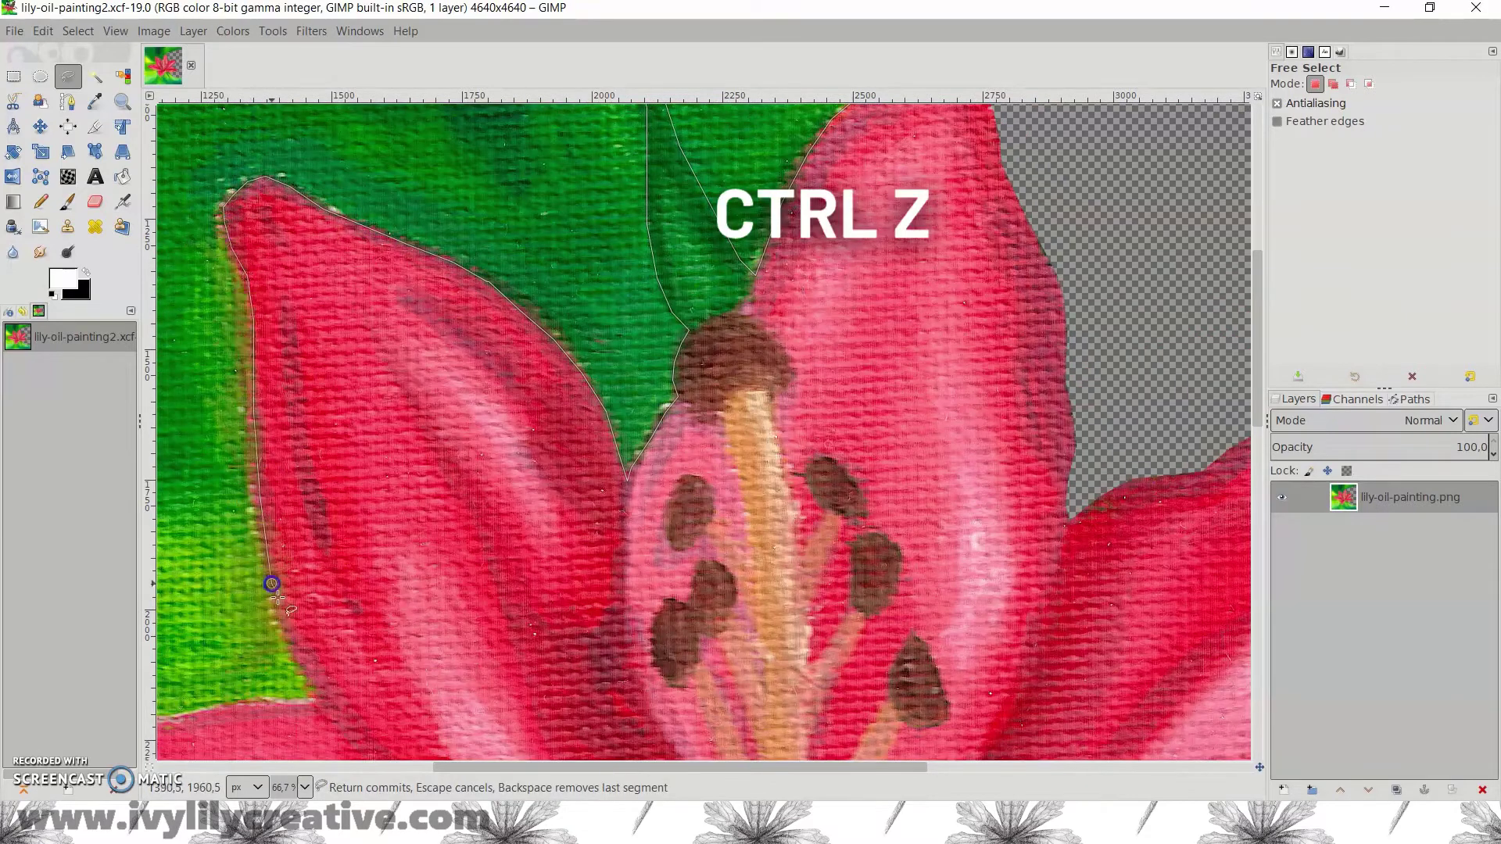
scroll(258, 414, "down", 3)
scroll(294, 375, "left", 5)
left_click(762, 387)
left_click(499, 397)
left_click_drag(499, 396, 622, 218)
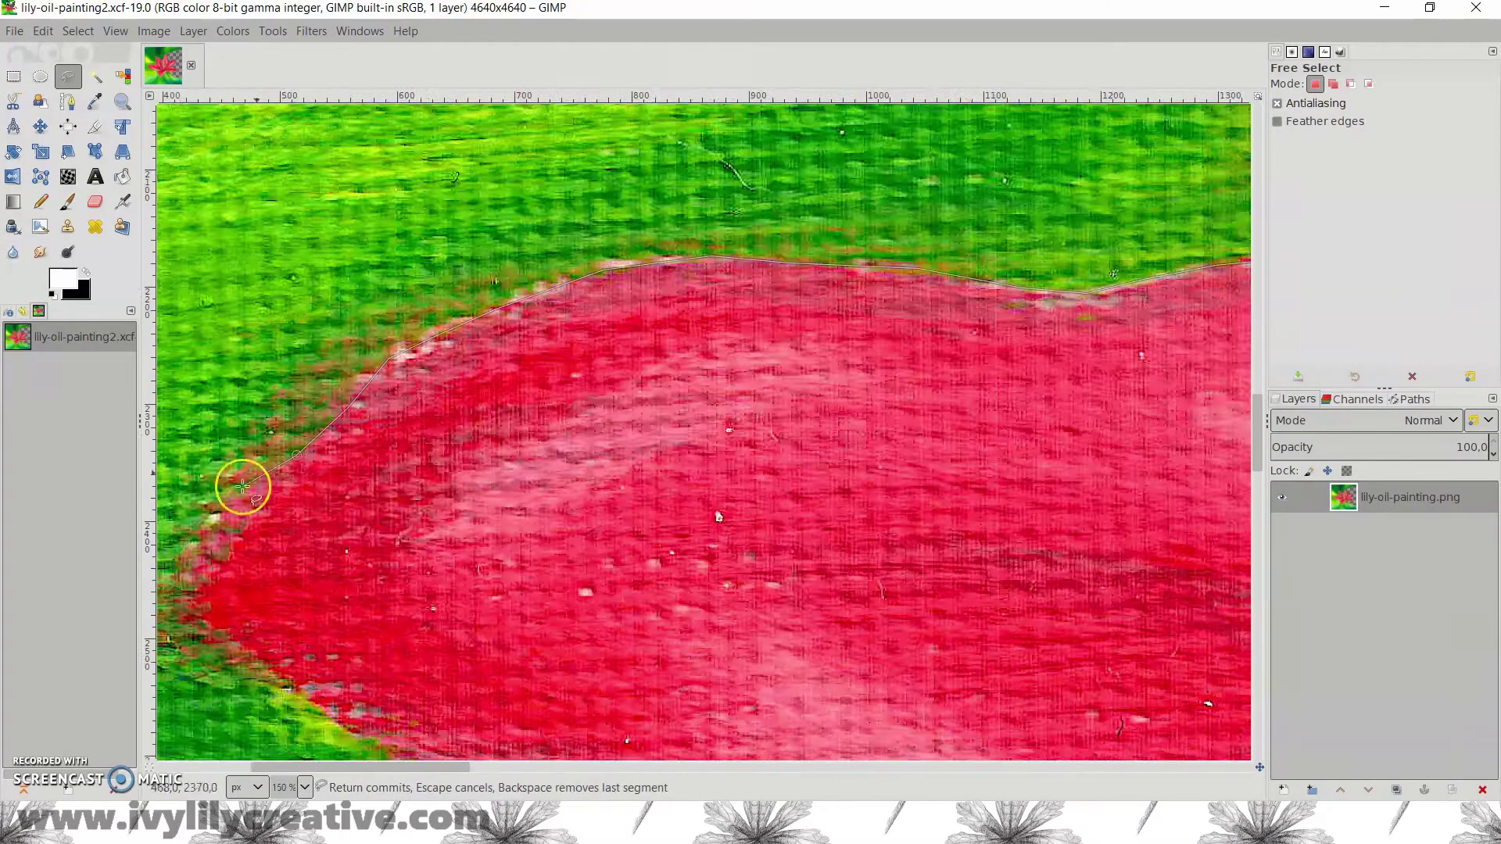
scroll(235, 507, "up", 1)
scroll(553, 507, "up", 1)
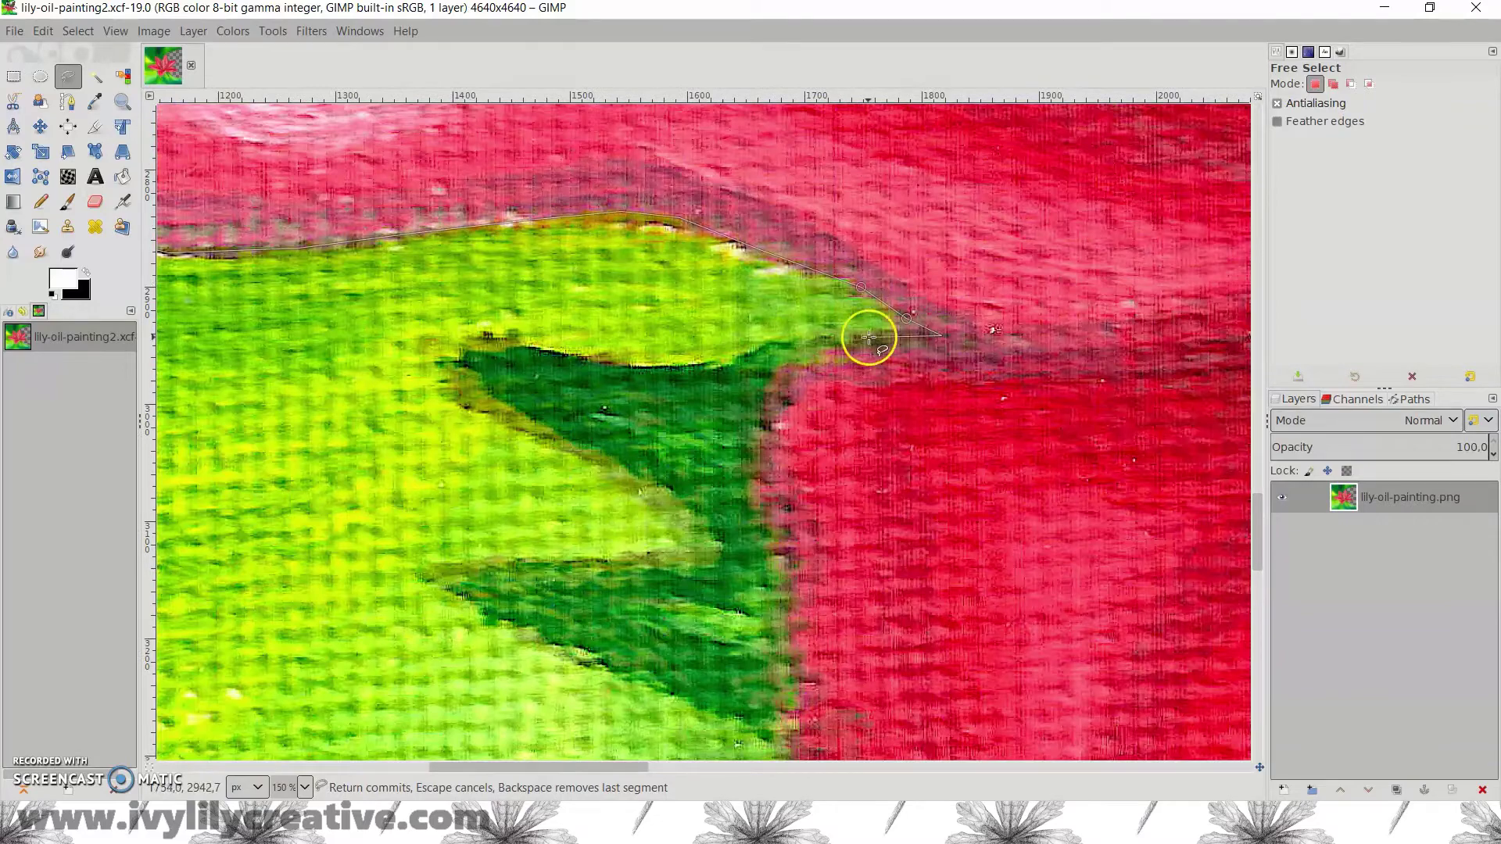
- Continue the outline around the dark-green and lower leaves and close it around the lily
mouse_move(869, 338)
left_mouse_down()
mouse_move(637, 362)
mouse_move(670, 553)
left_mouse_up()
left_click(438, 578)
left_click(778, 735)
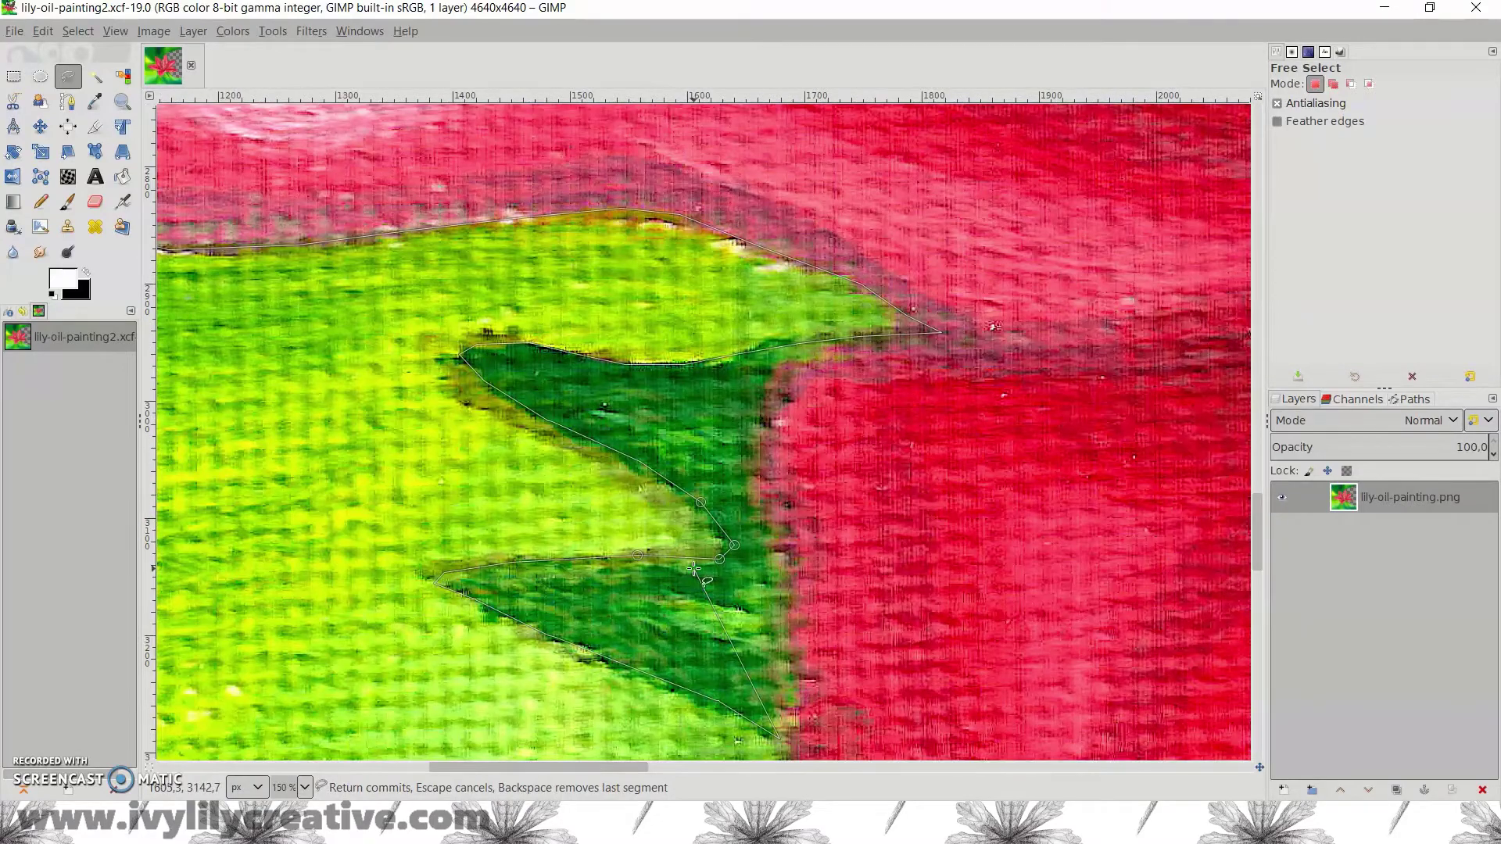
scroll(1048, 713, "up", 1)
scroll(737, 764, "right", 3)
scroll(714, 774, "right", 2)
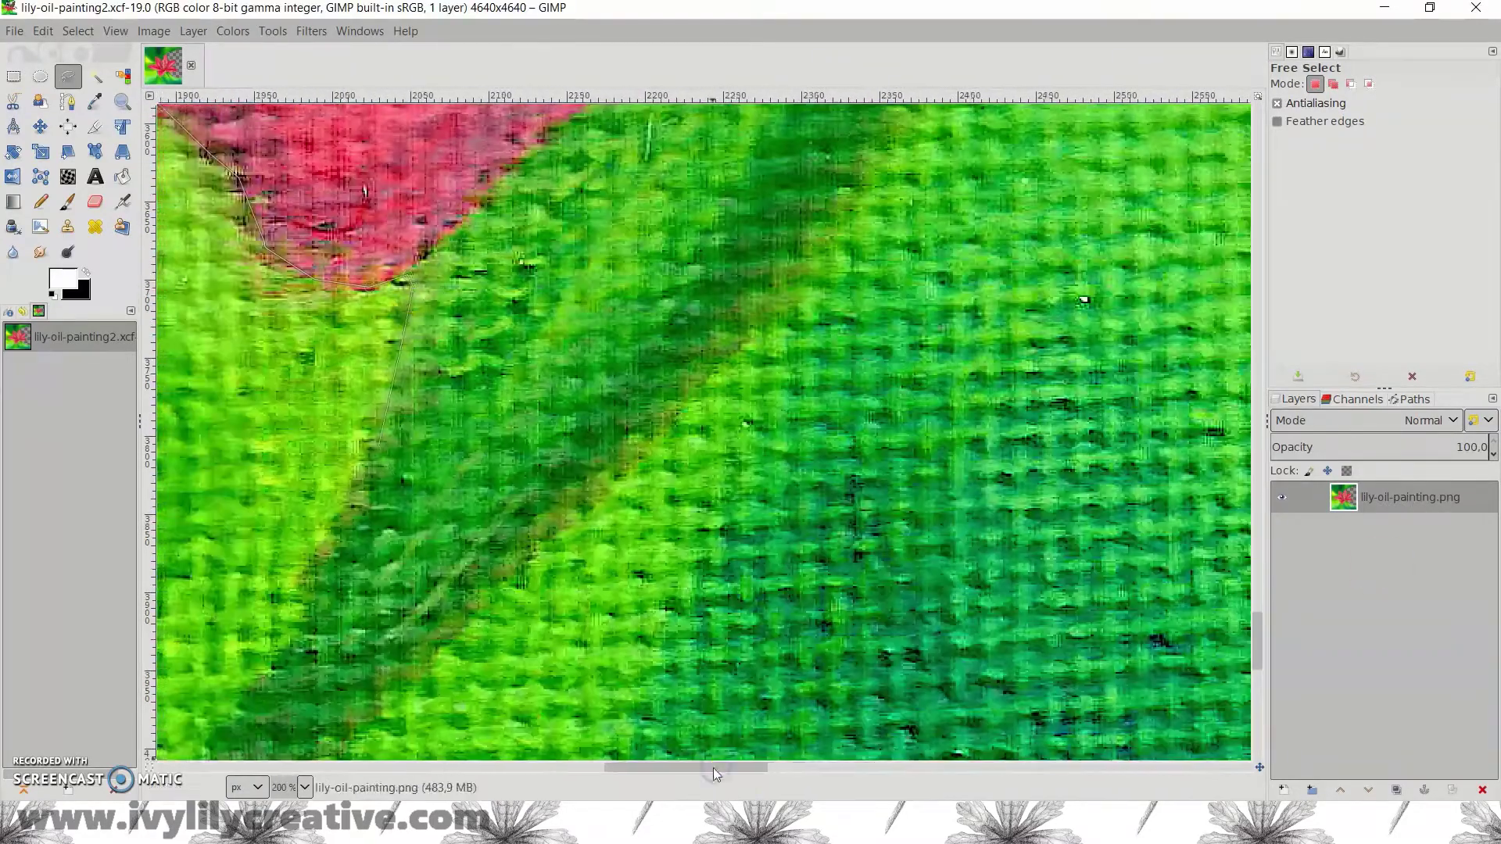
scroll(496, 537, "up", 3)
scroll(1179, 308, "down", 1)
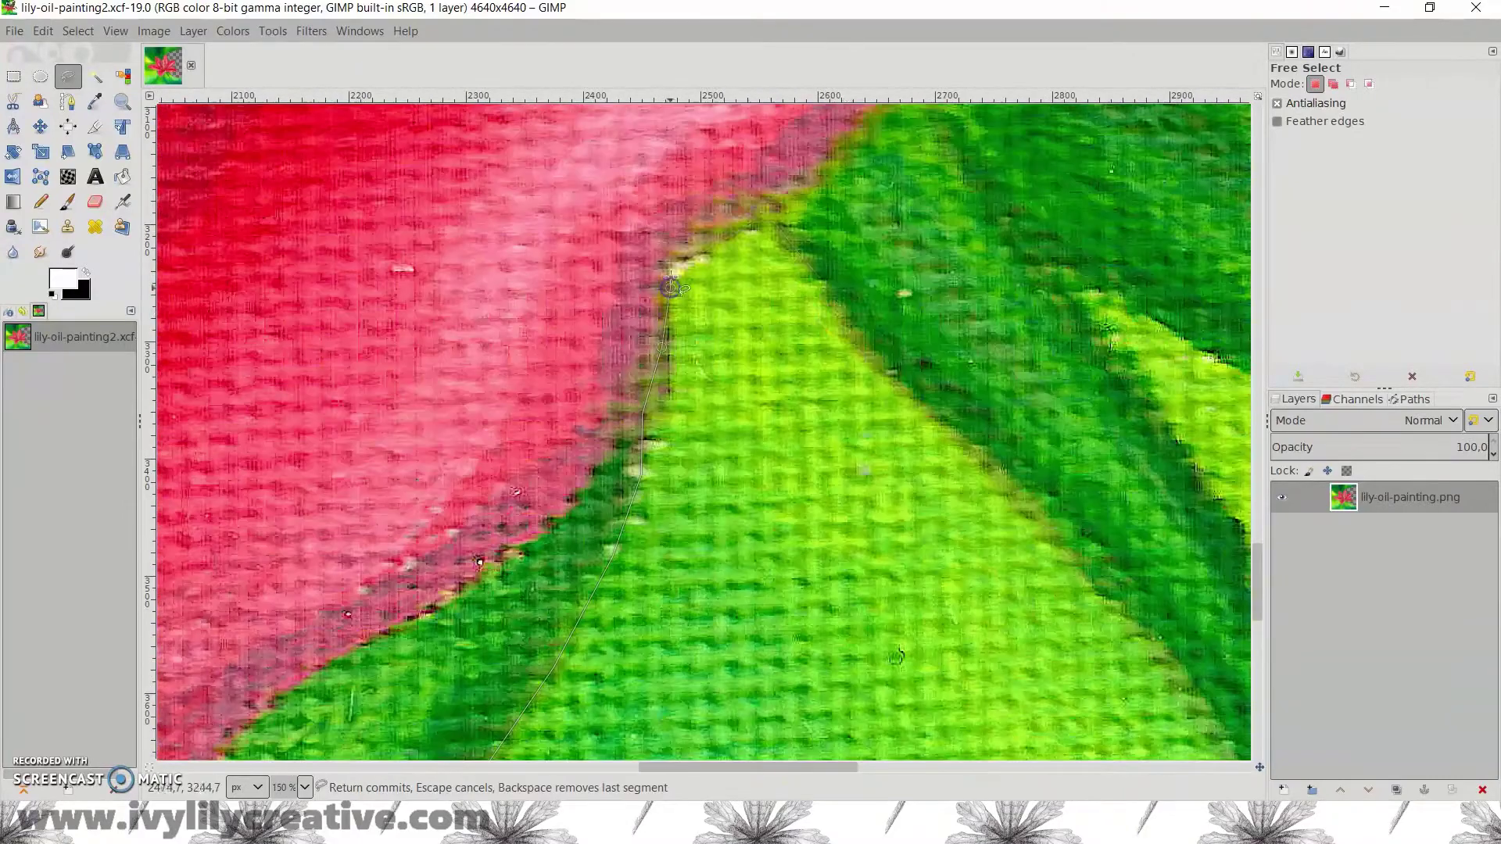
scroll(844, 646, "right", 3)
scroll(844, 646, "right", 3)
scroll(1004, 776, "right", 3)
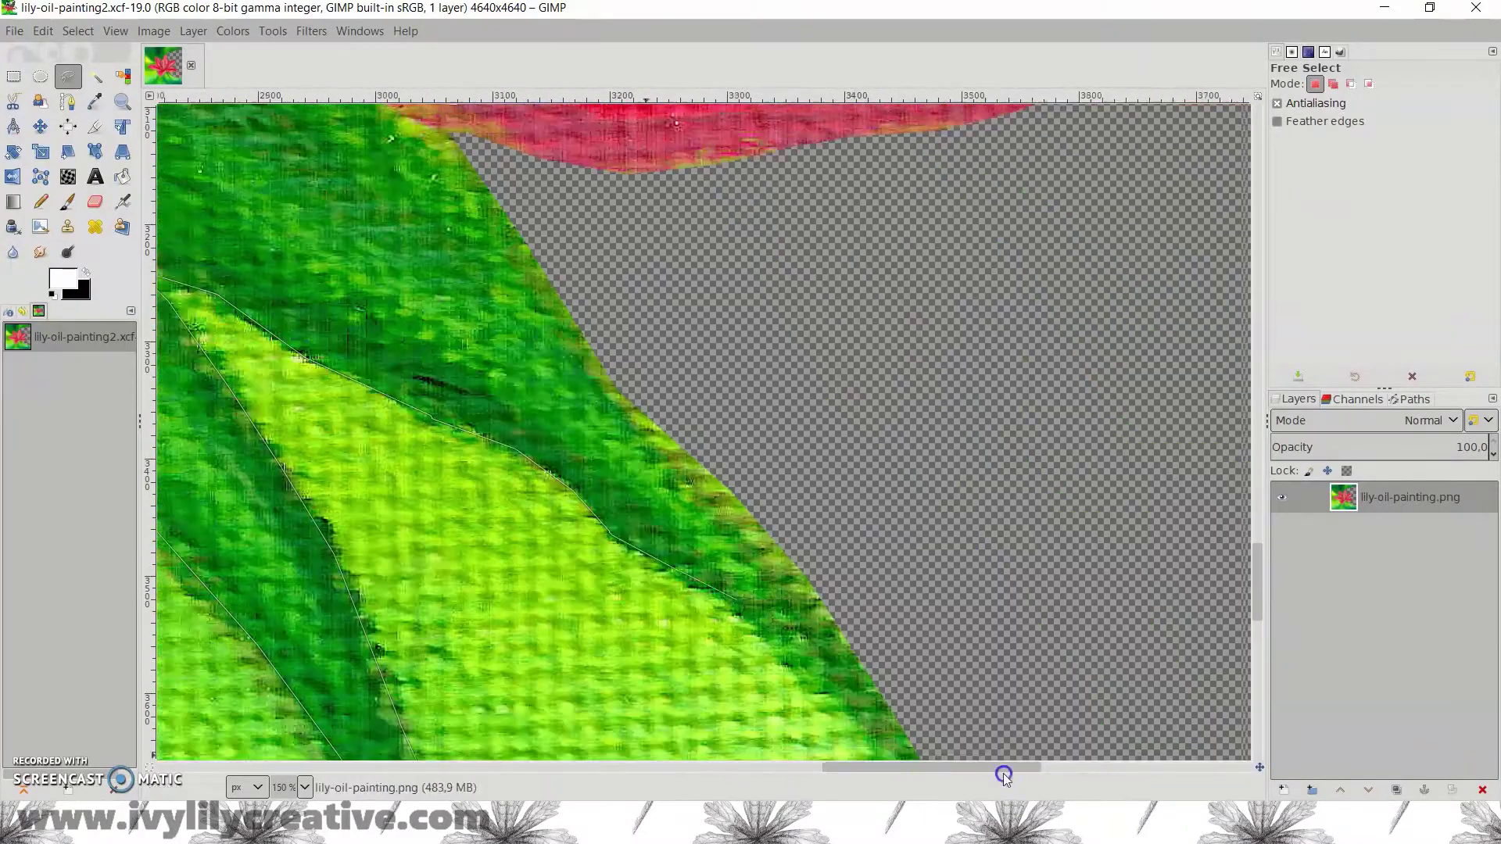
scroll(1196, 339, "down", 2)
scroll(1196, 339, "down", 6)
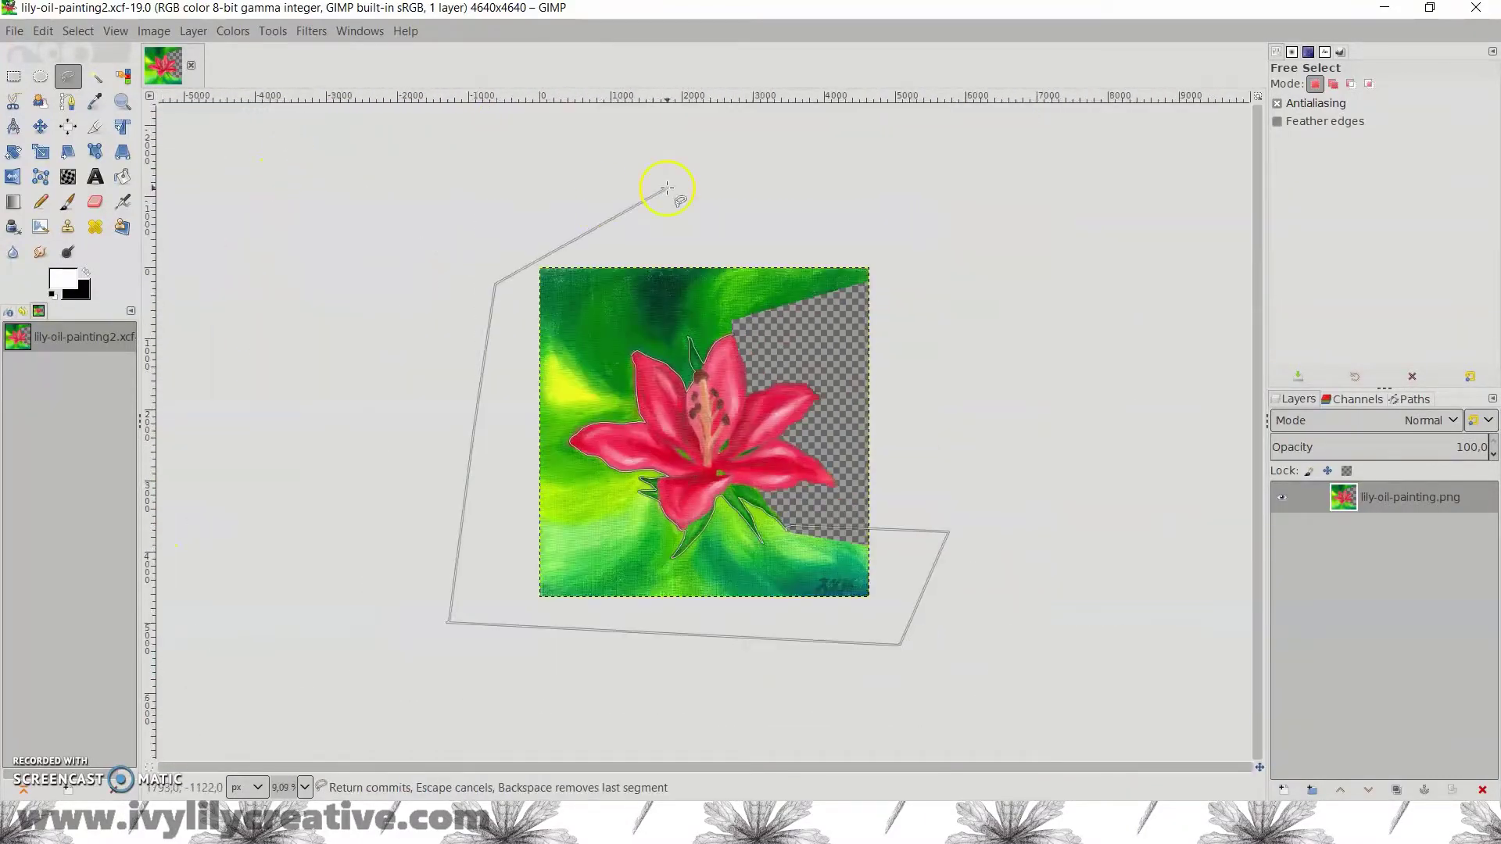
left_click(925, 277)
scroll(785, 313, "up", 2)
scroll(783, 295, "up", 1)
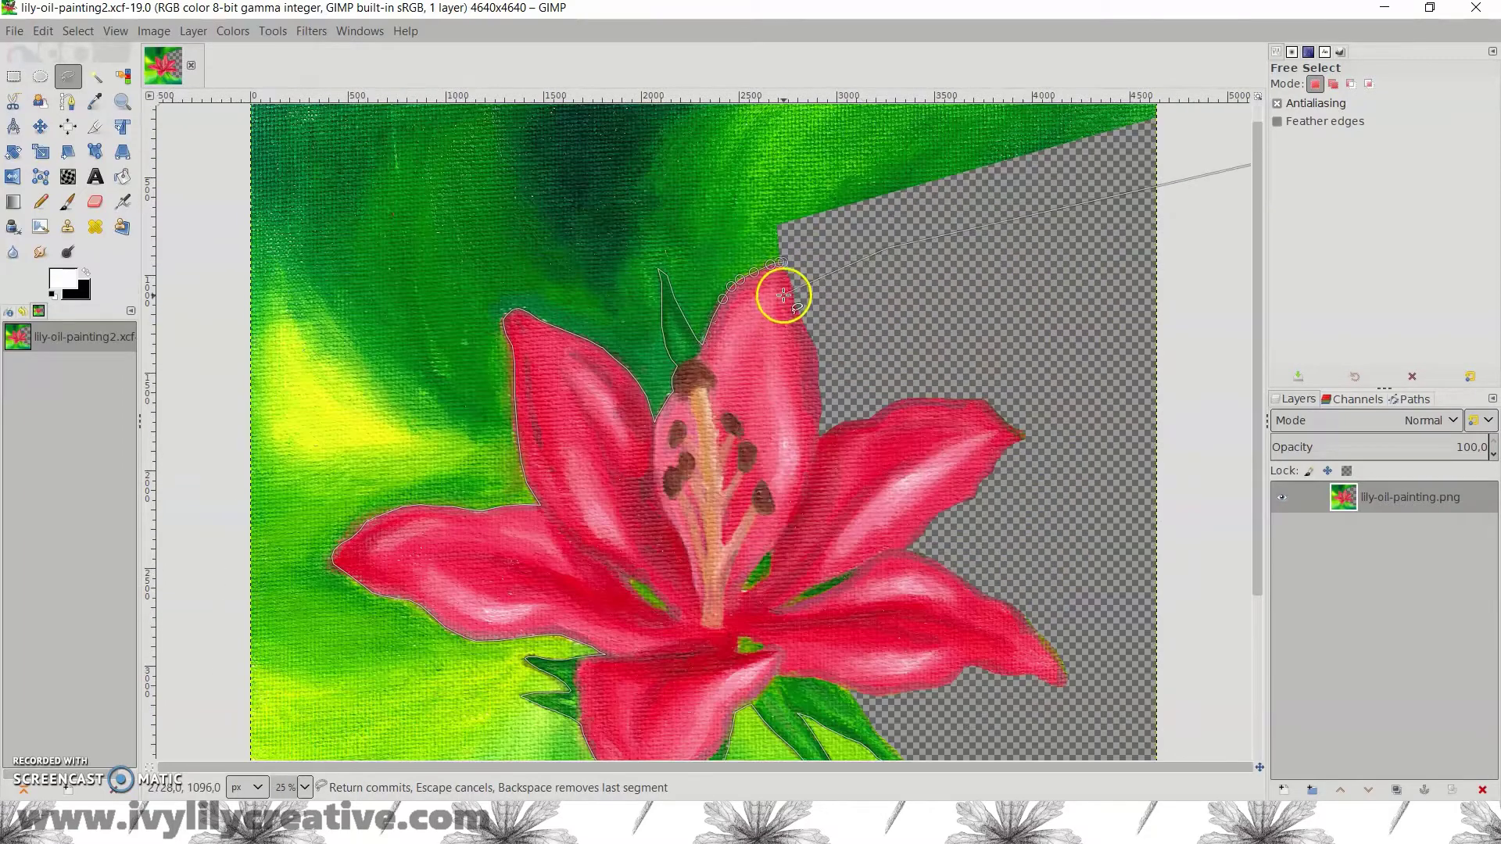
left_click(781, 264)
- Erase two green slivers between the petals to transparency
scroll(1030, 296, "down", 2)
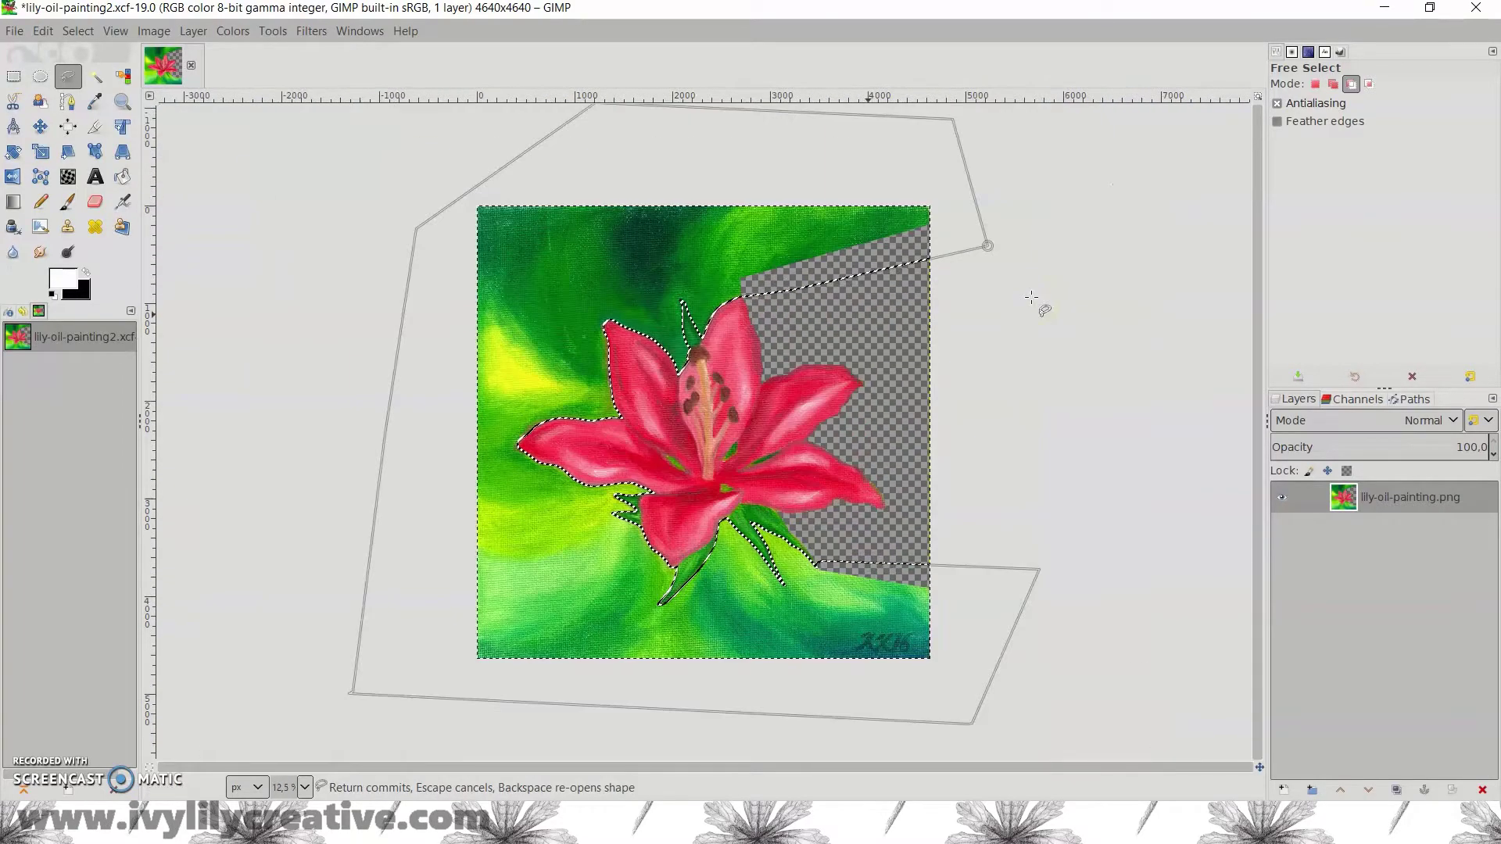
scroll(782, 438, "up", 6)
left_click(352, 290)
left_click(556, 184)
left_click(671, 135)
left_click(624, 189)
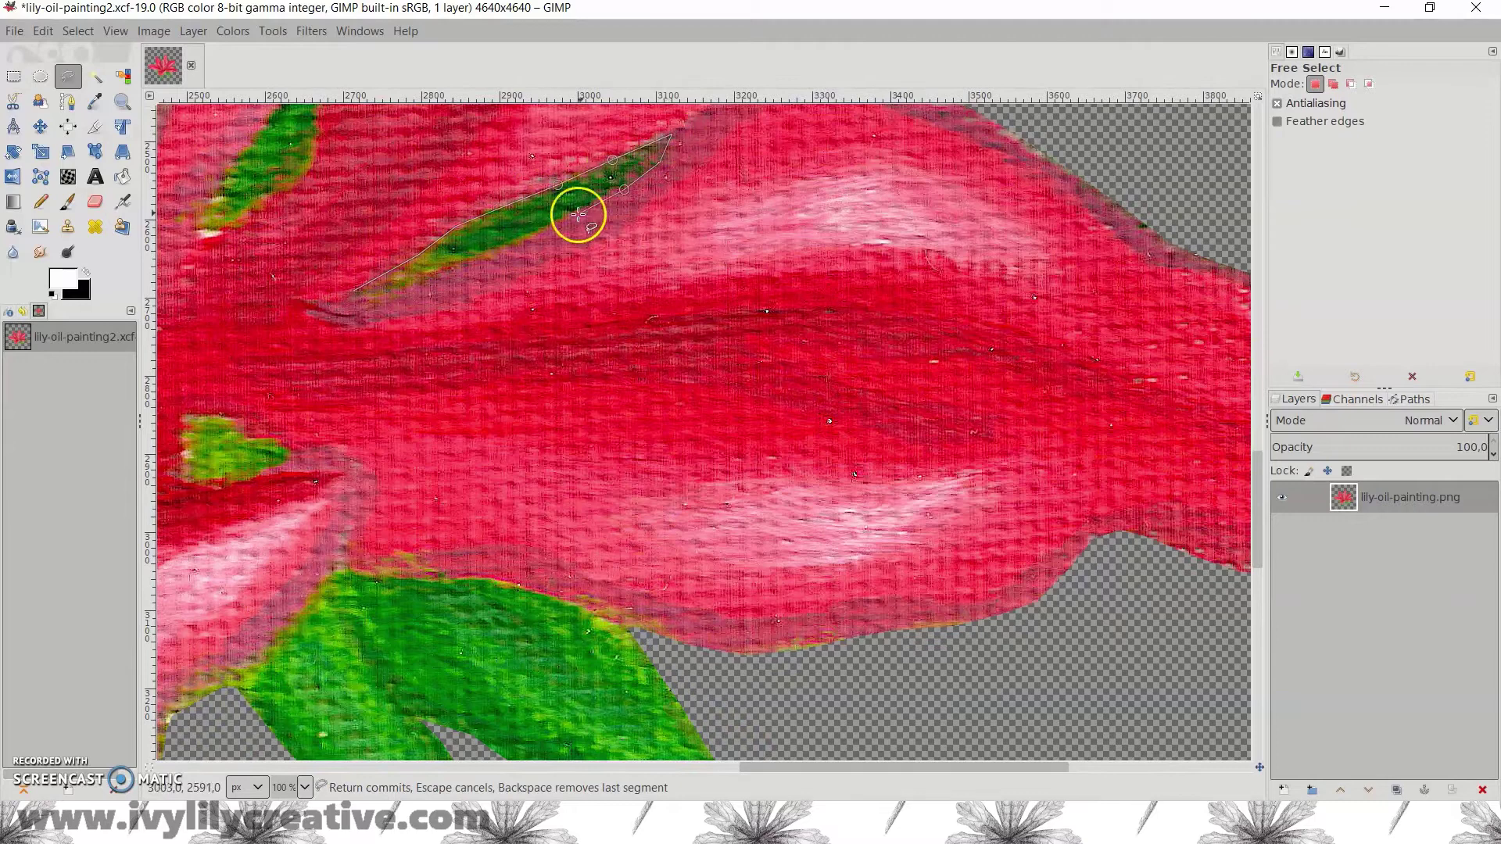
key("Return")
key("Delete")
scroll(703, 430, "up", 3)
left_click(610, 234)
left_click(536, 322)
left_click(500, 383)
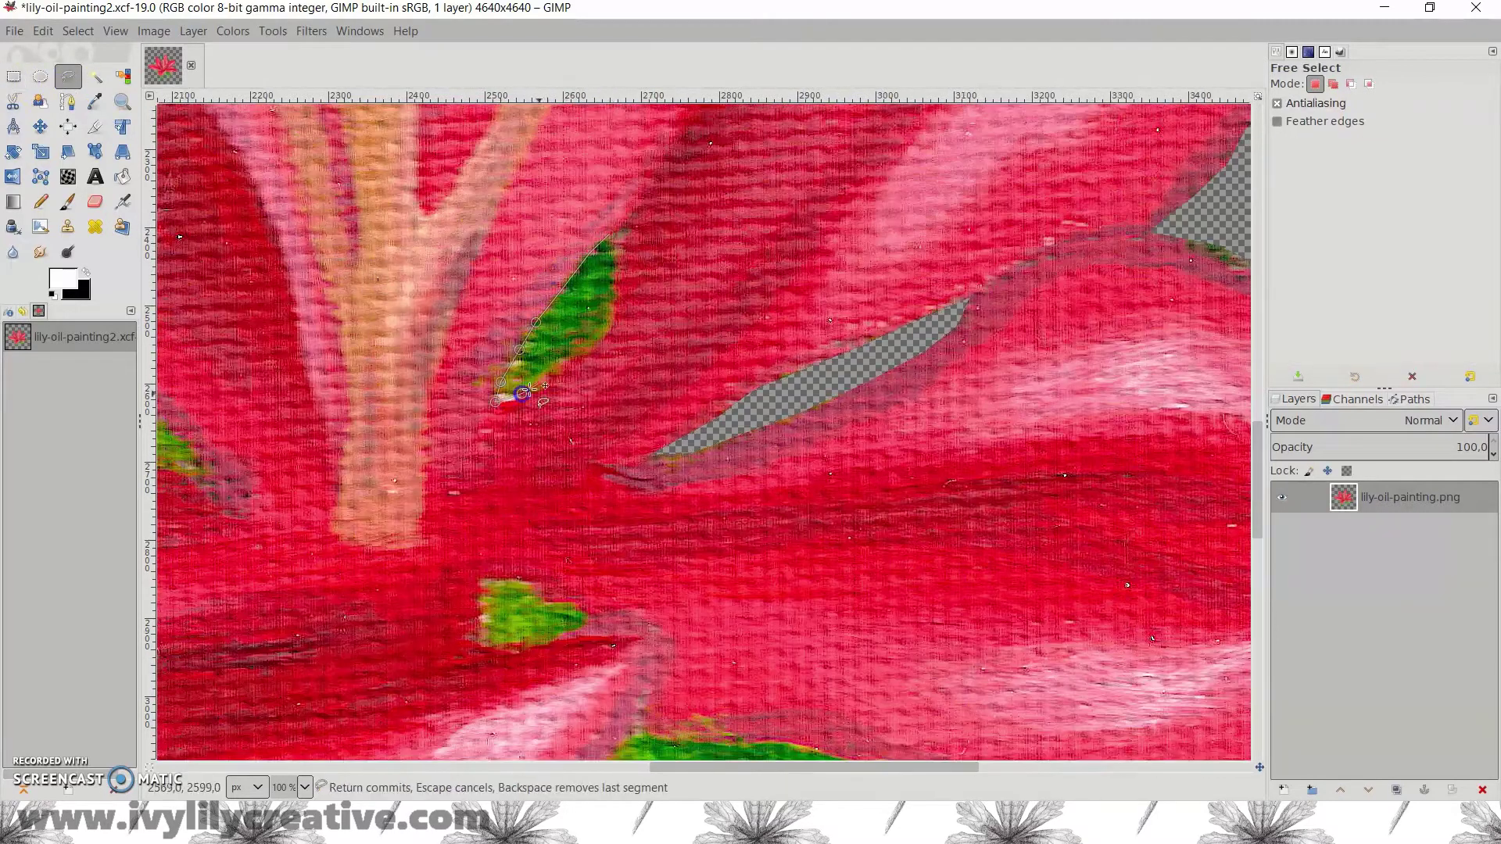
key("Return")
key("Delete")
scroll(864, 362, "down", 5)
- Erase a small green patch and outline the narrow green sliver near the stamen
left_click(349, 195)
left_click(403, 305)
left_click(444, 296)
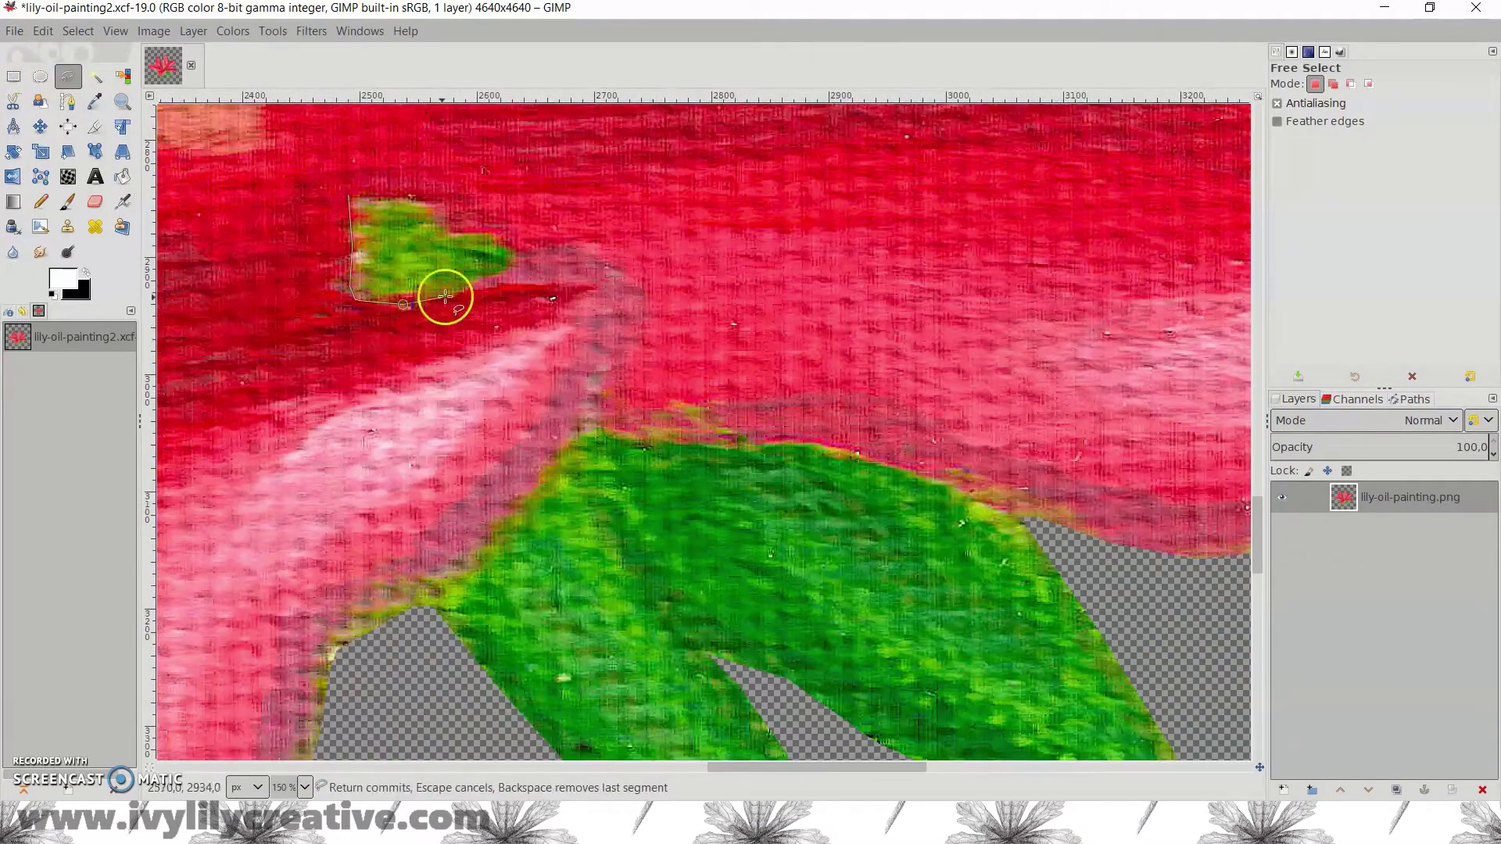
left_click(348, 196)
key("Return")
key("Delete")
left_click(541, 330)
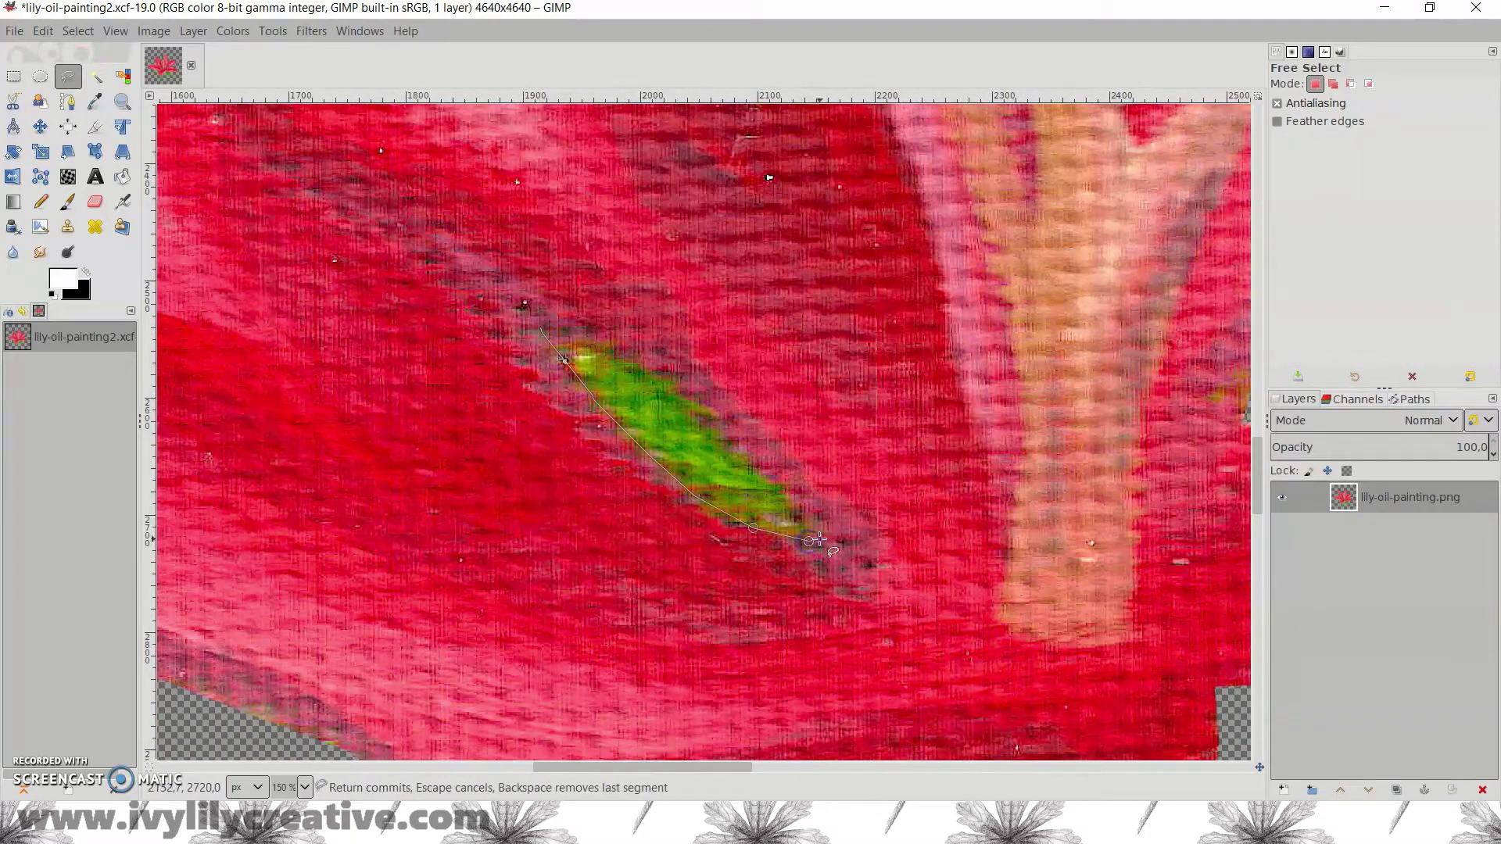
left_click(817, 539)
double_click(710, 436)
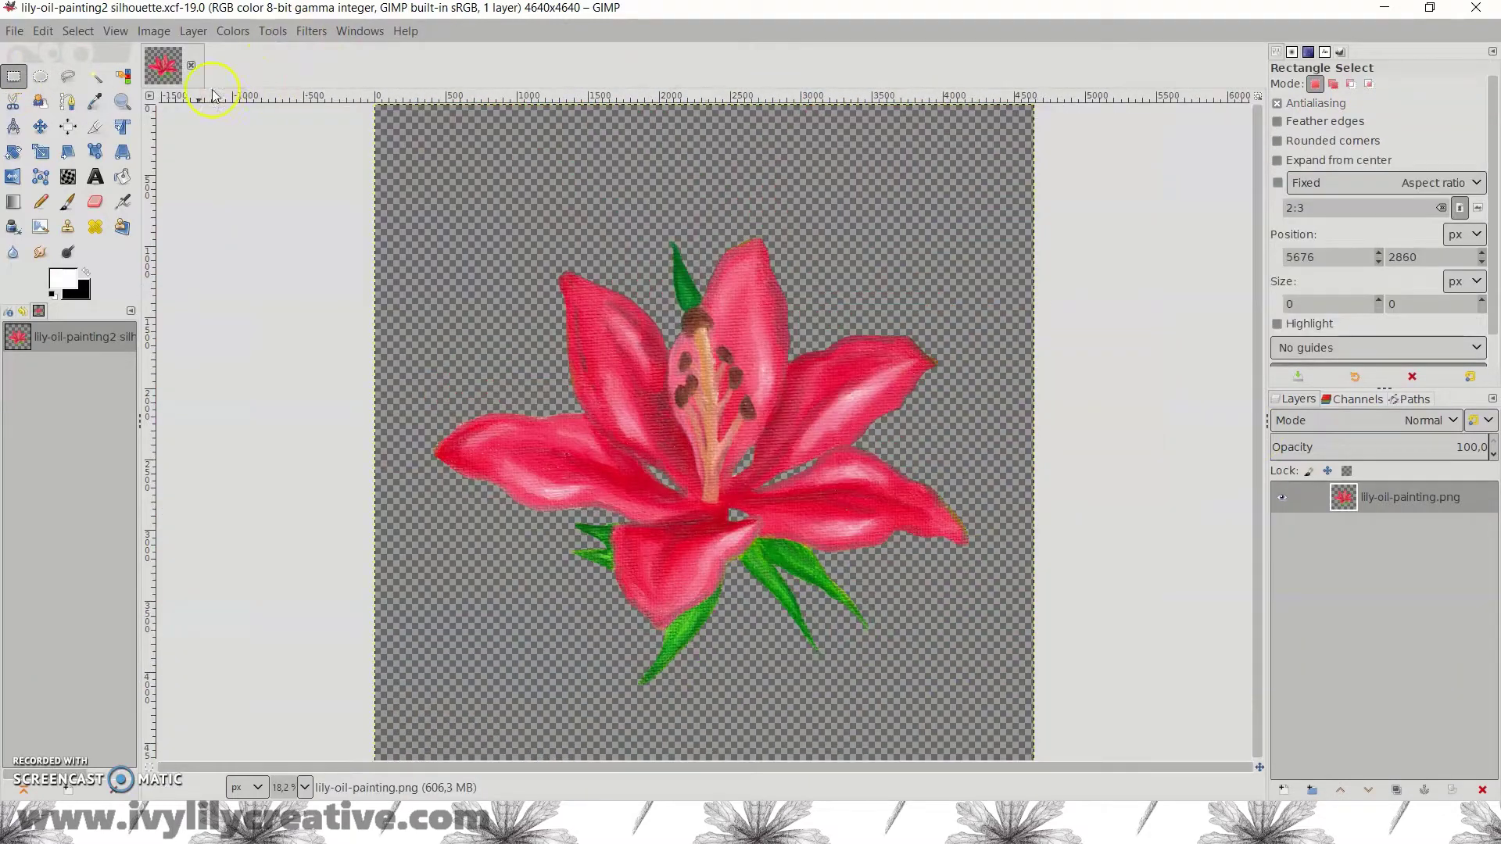
- Select the transparent background by colour and invert the selection onto the lily
left_click(123, 76)
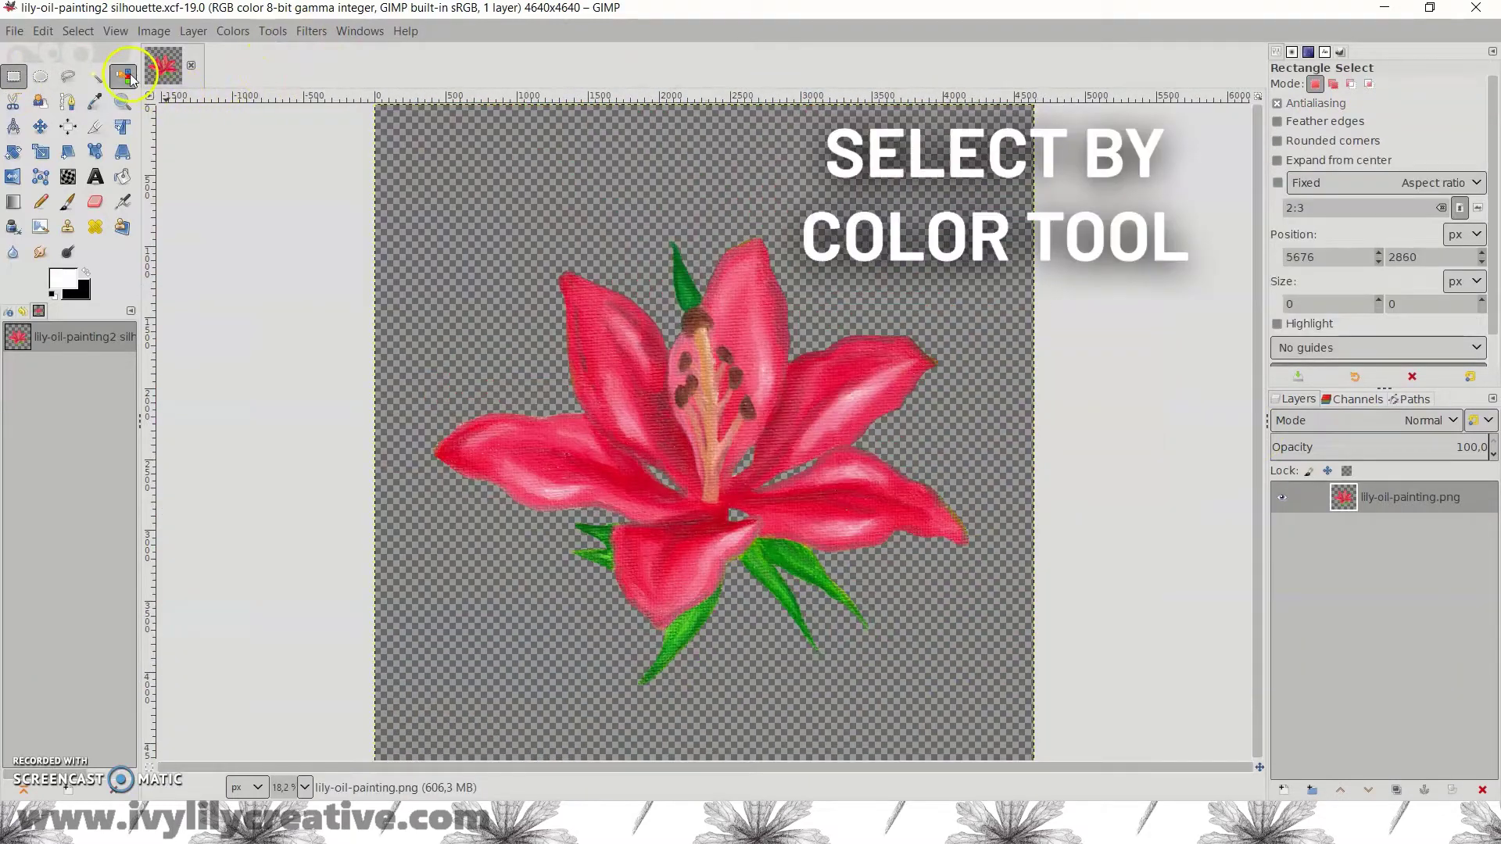
left_click(485, 176)
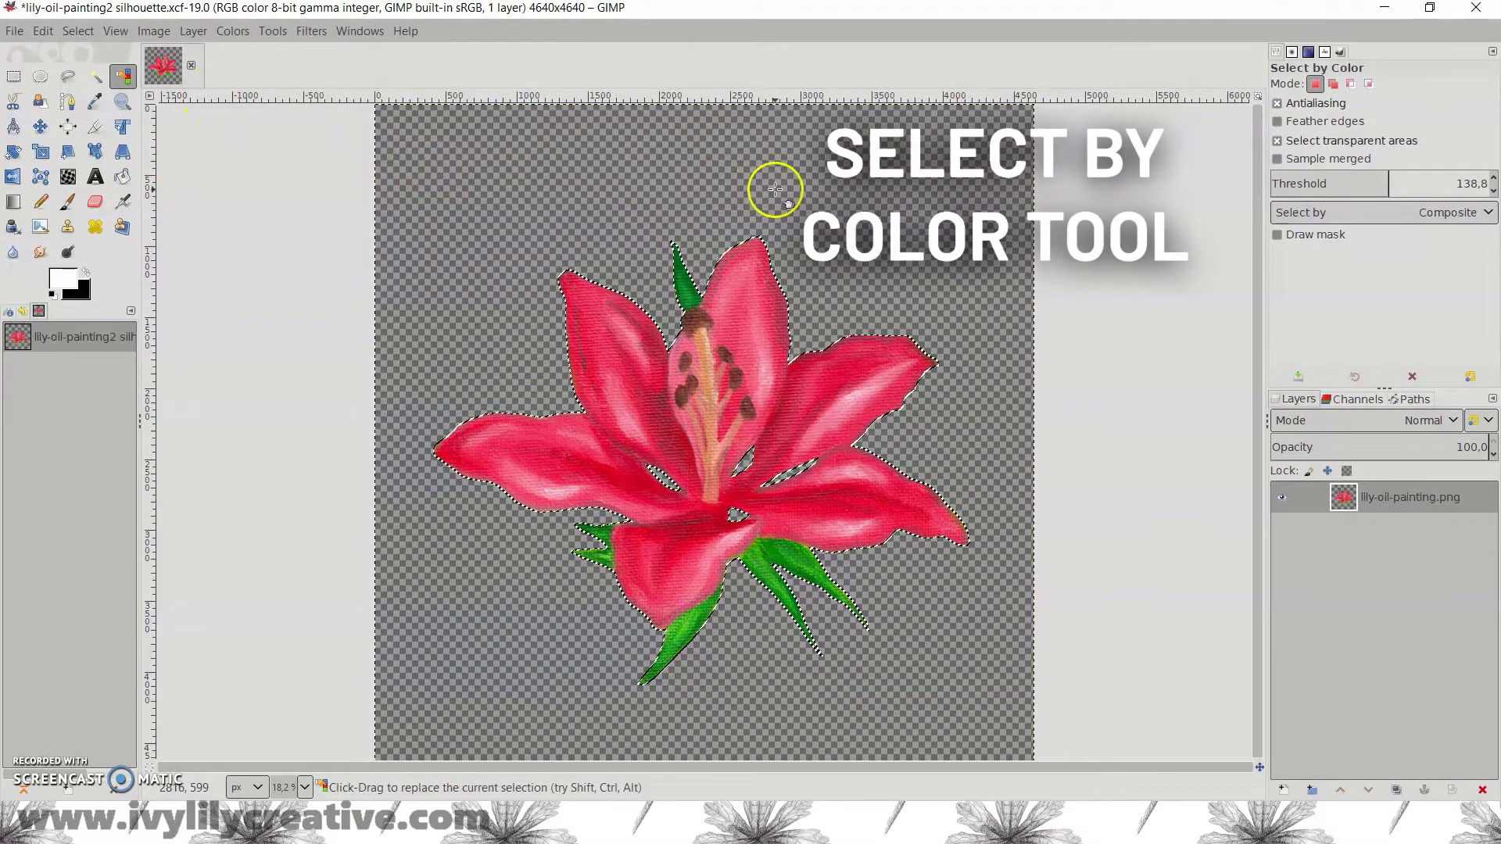
left_click(77, 31)
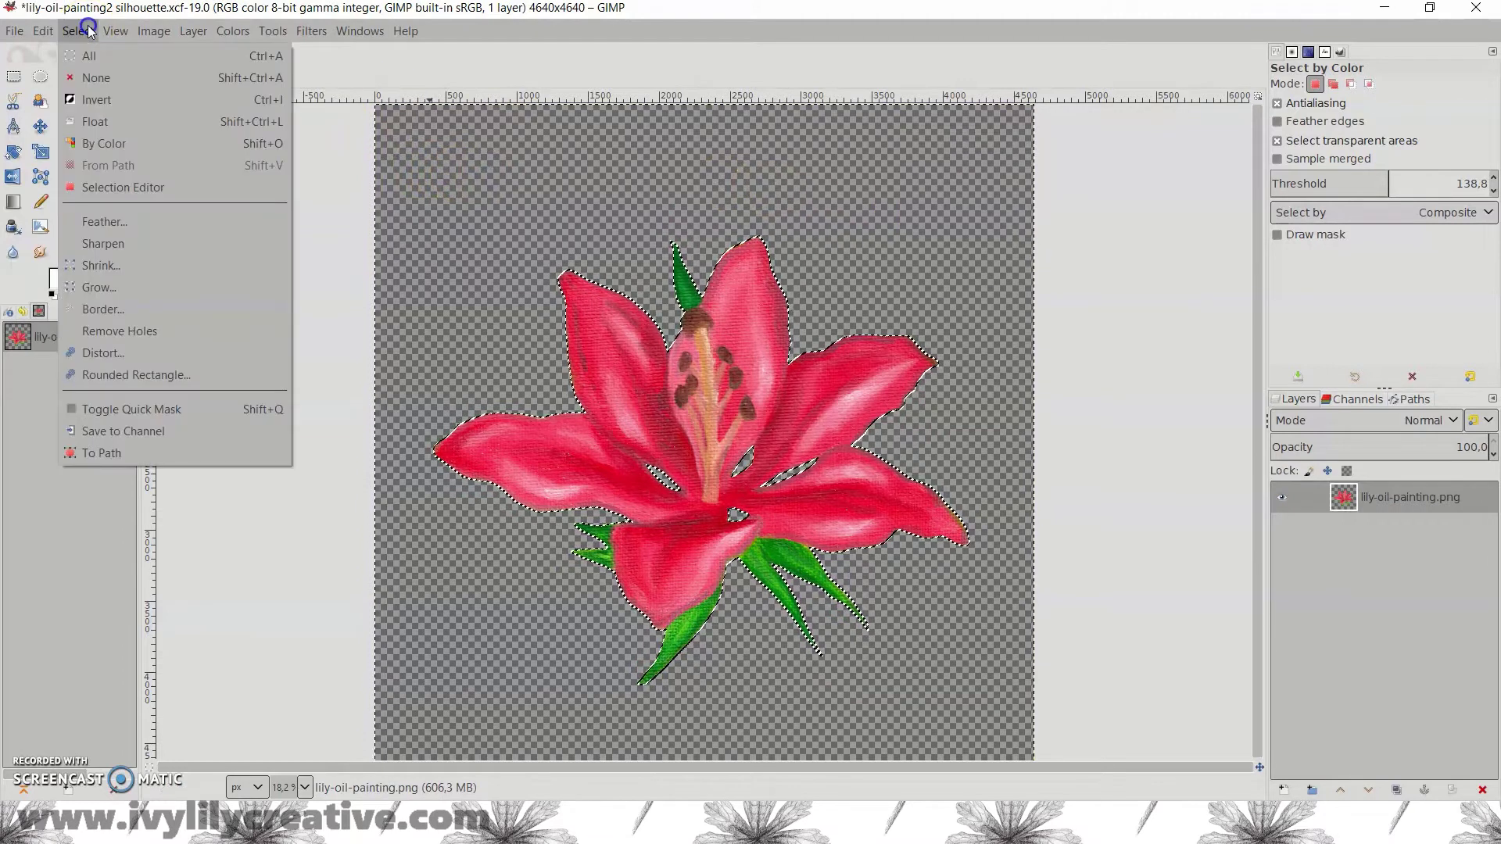
left_click(91, 94)
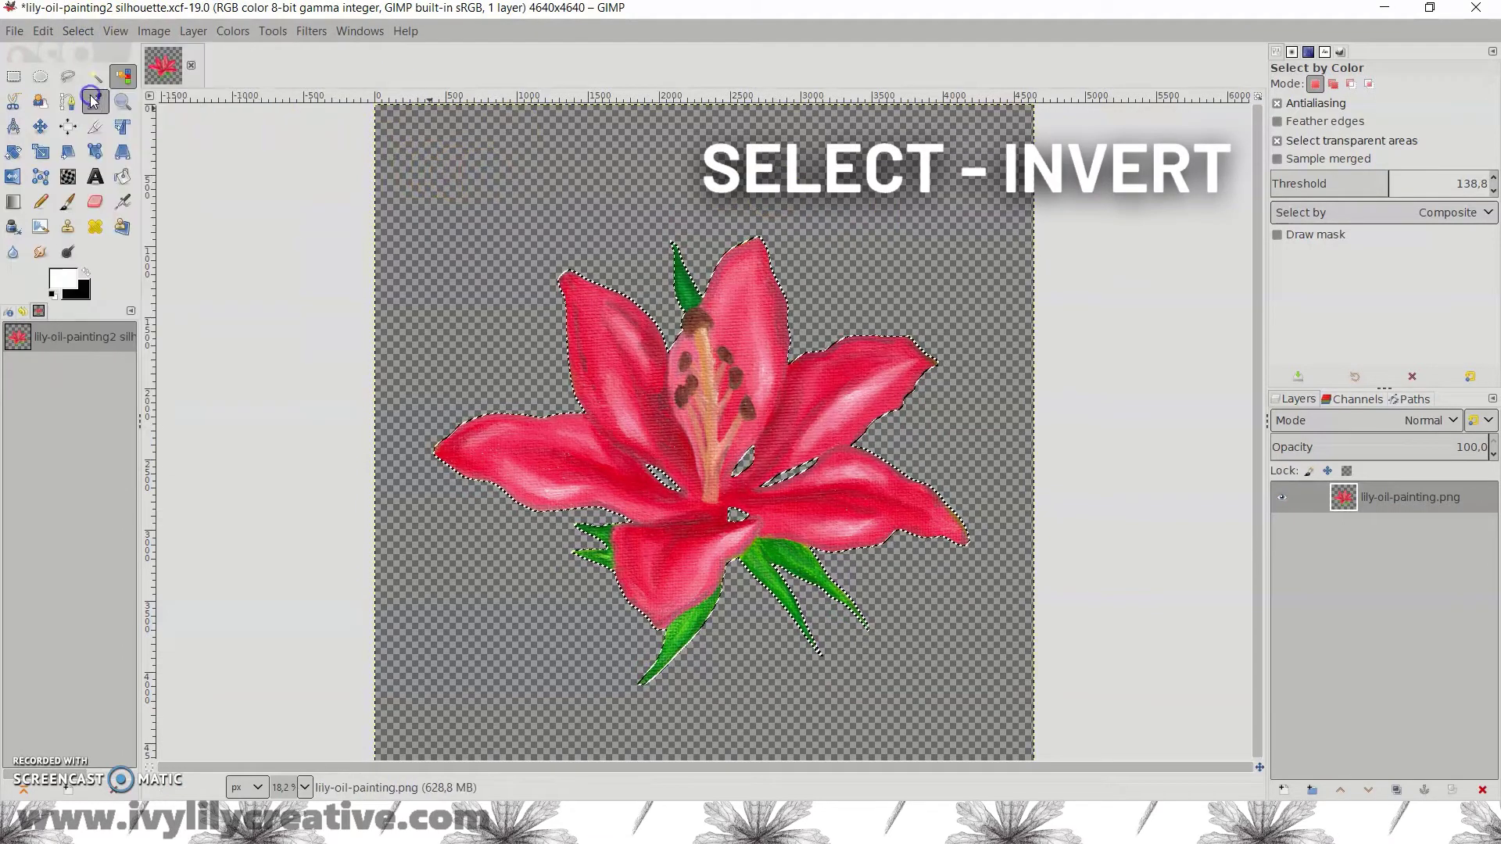
left_click(86, 31)
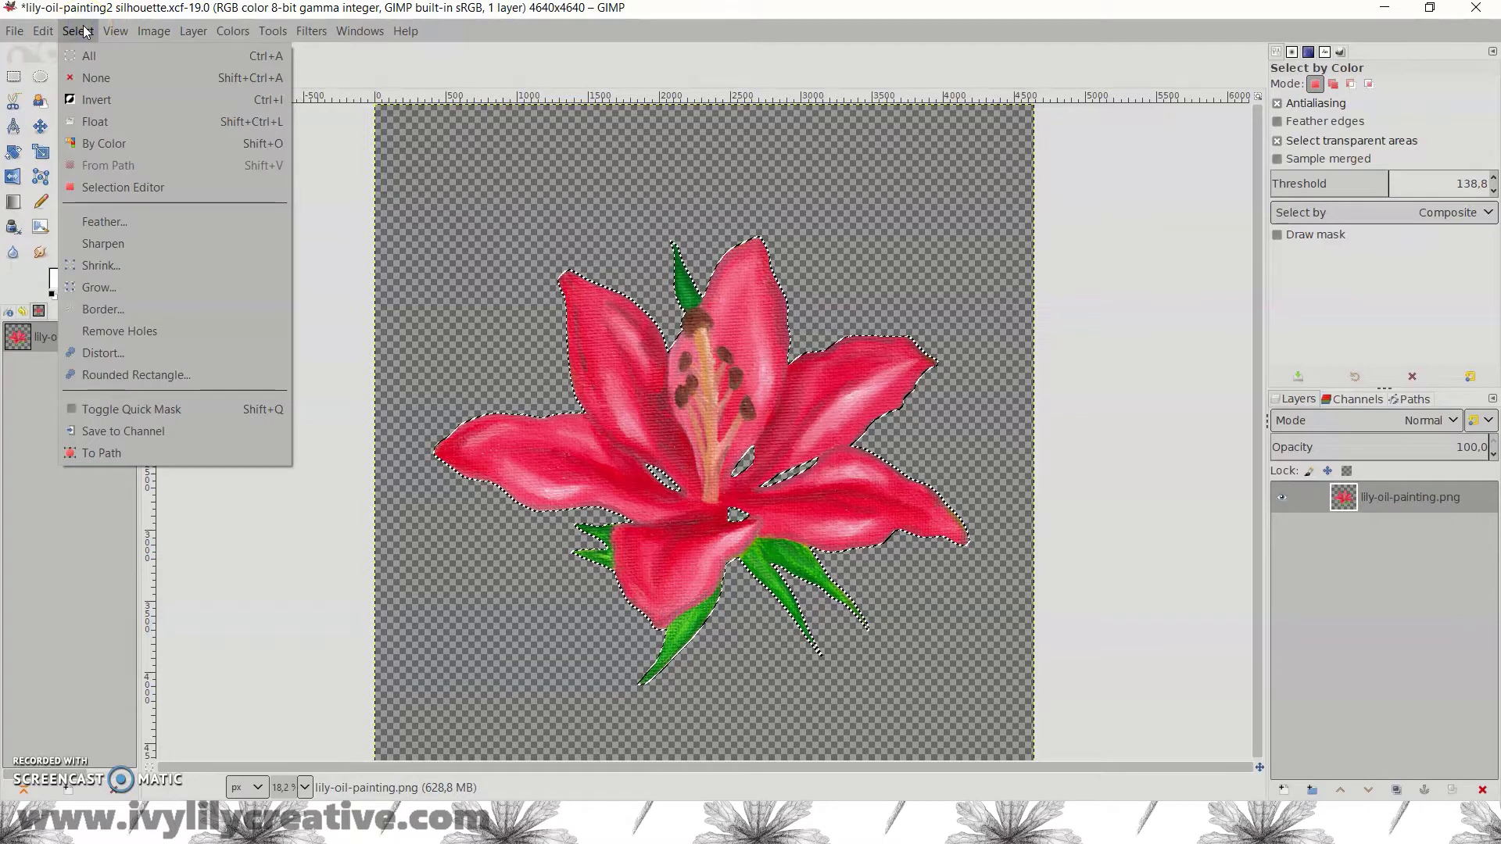
key("Escape")
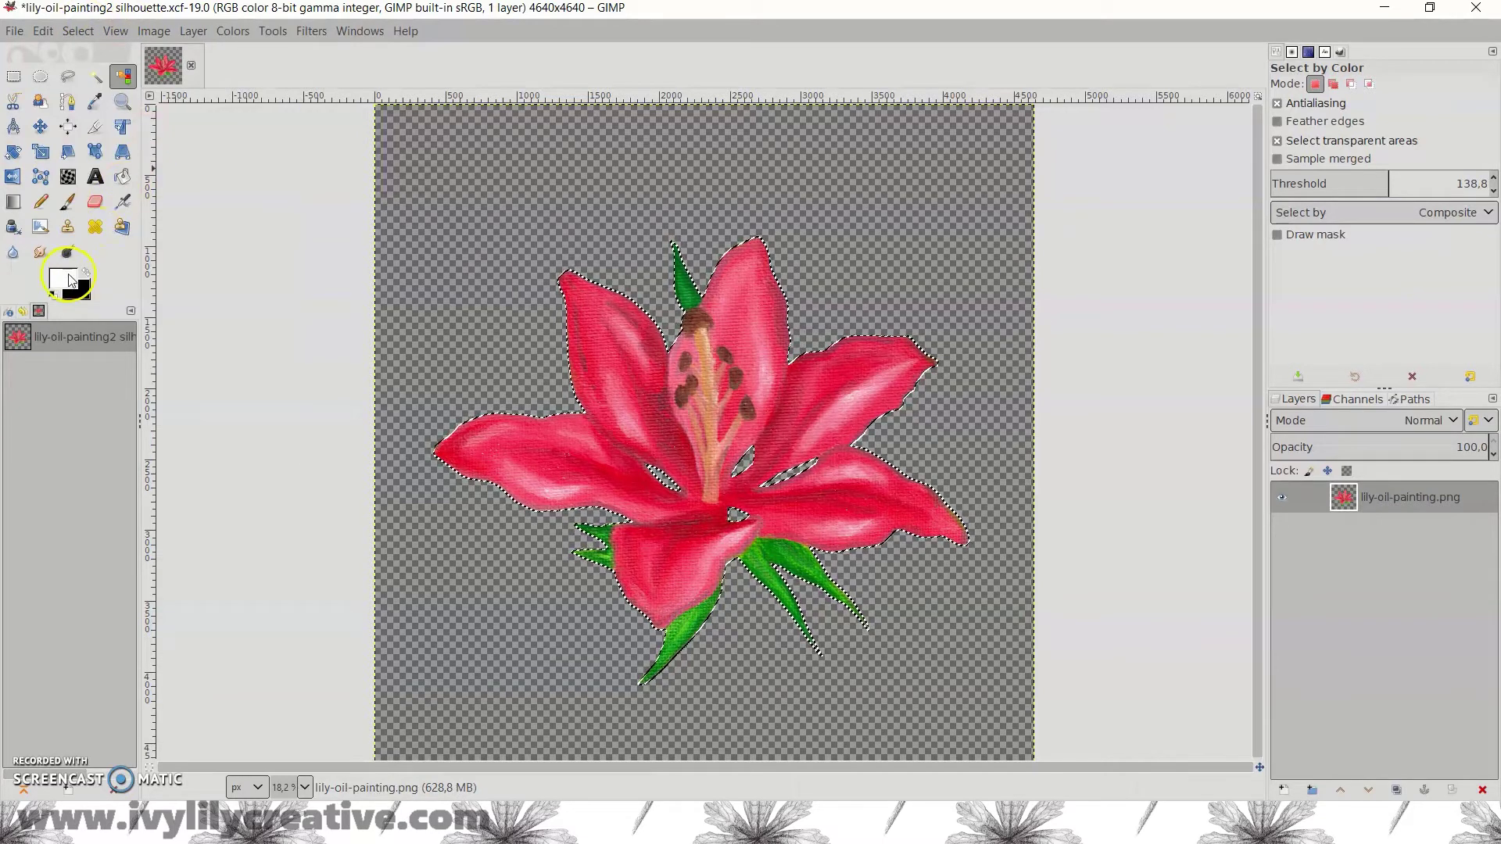
- Fill the lily selection with the black background colour via Edit > Fill
left_click(65, 279)
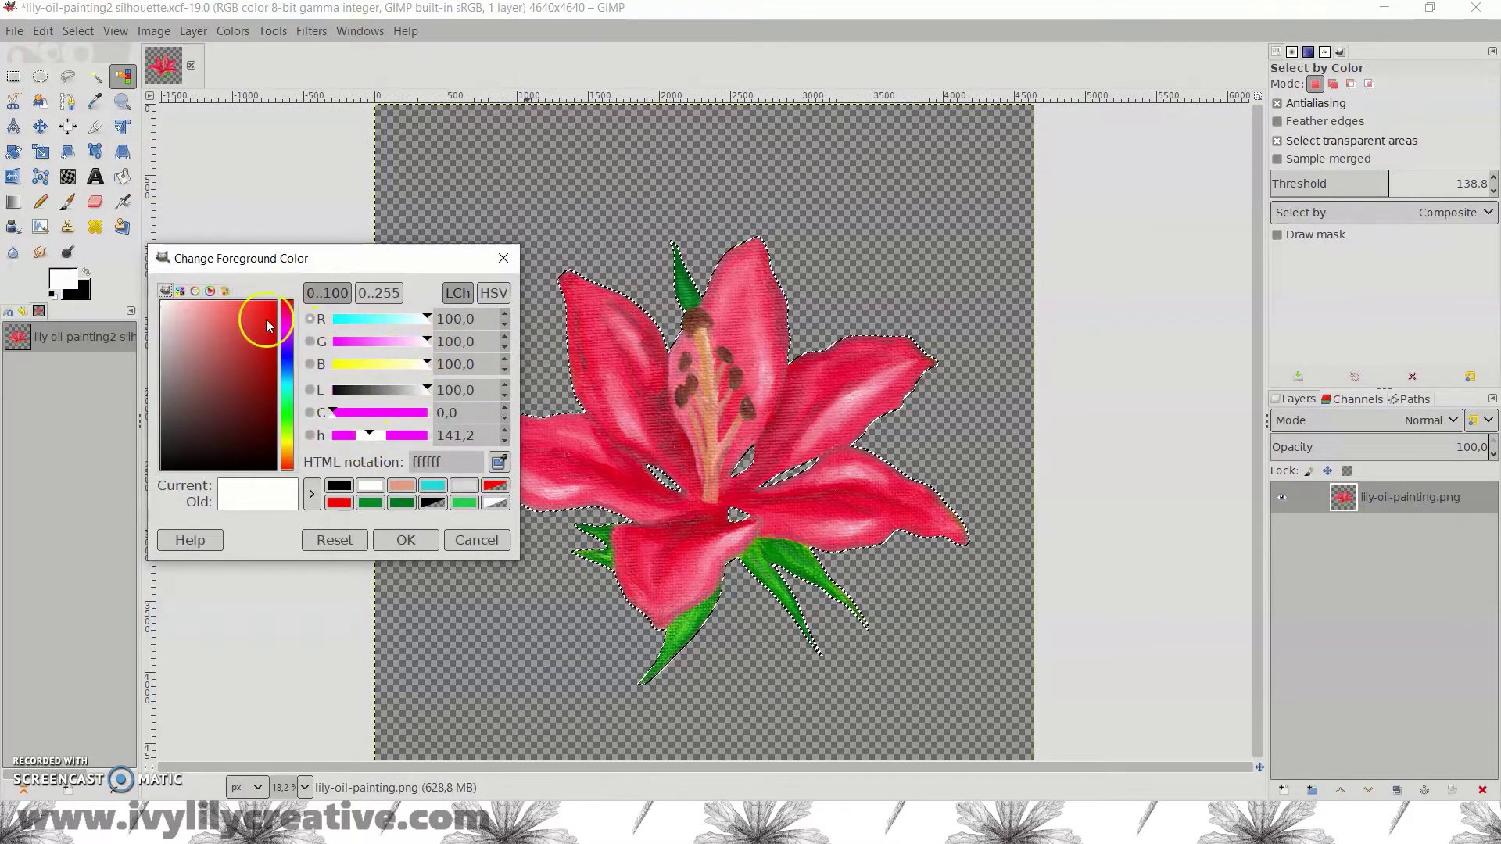
left_click(498, 258)
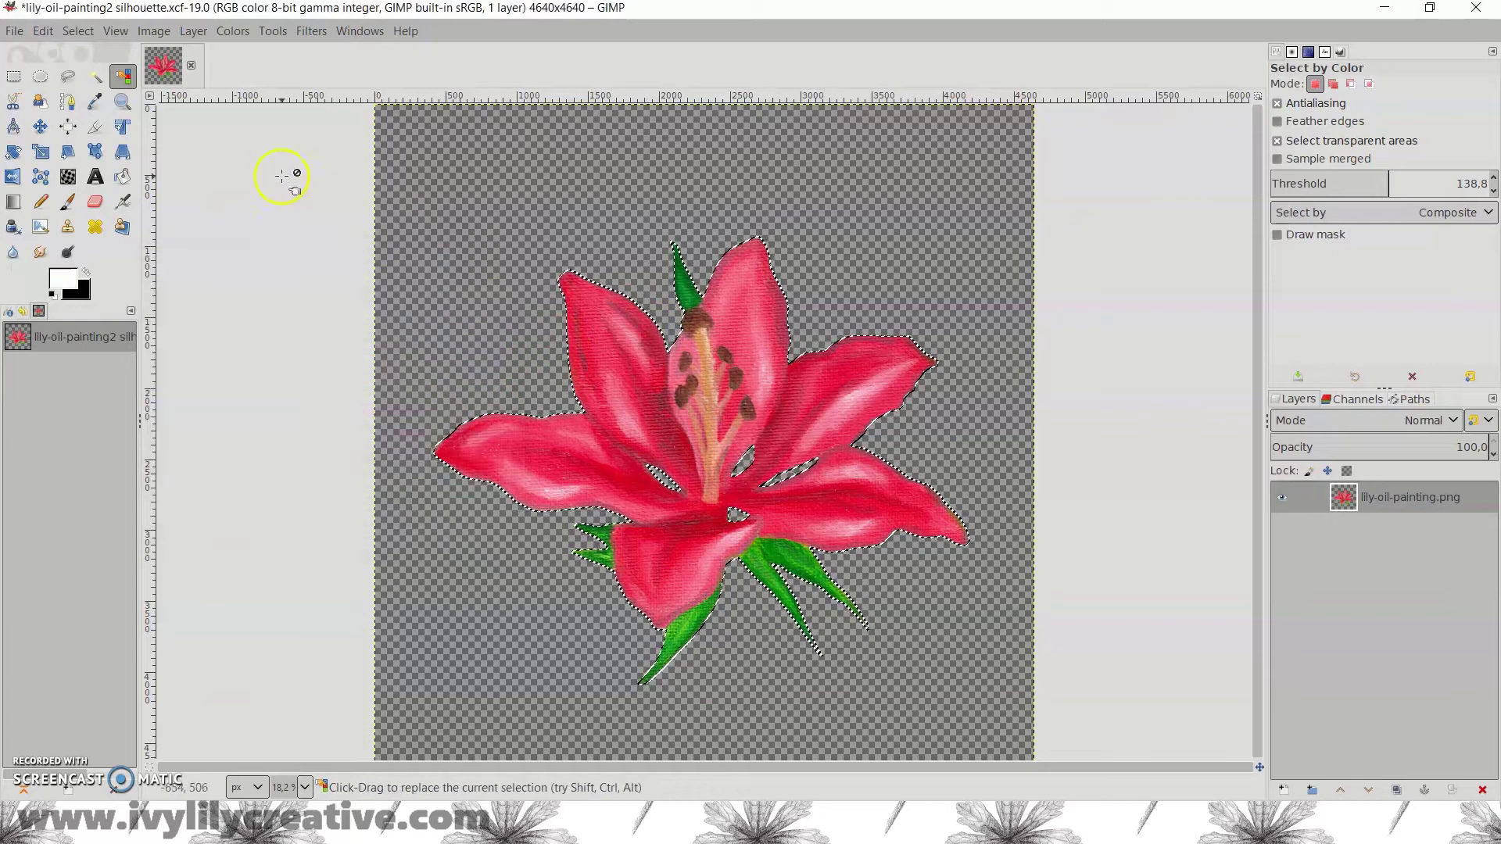
left_click(49, 36)
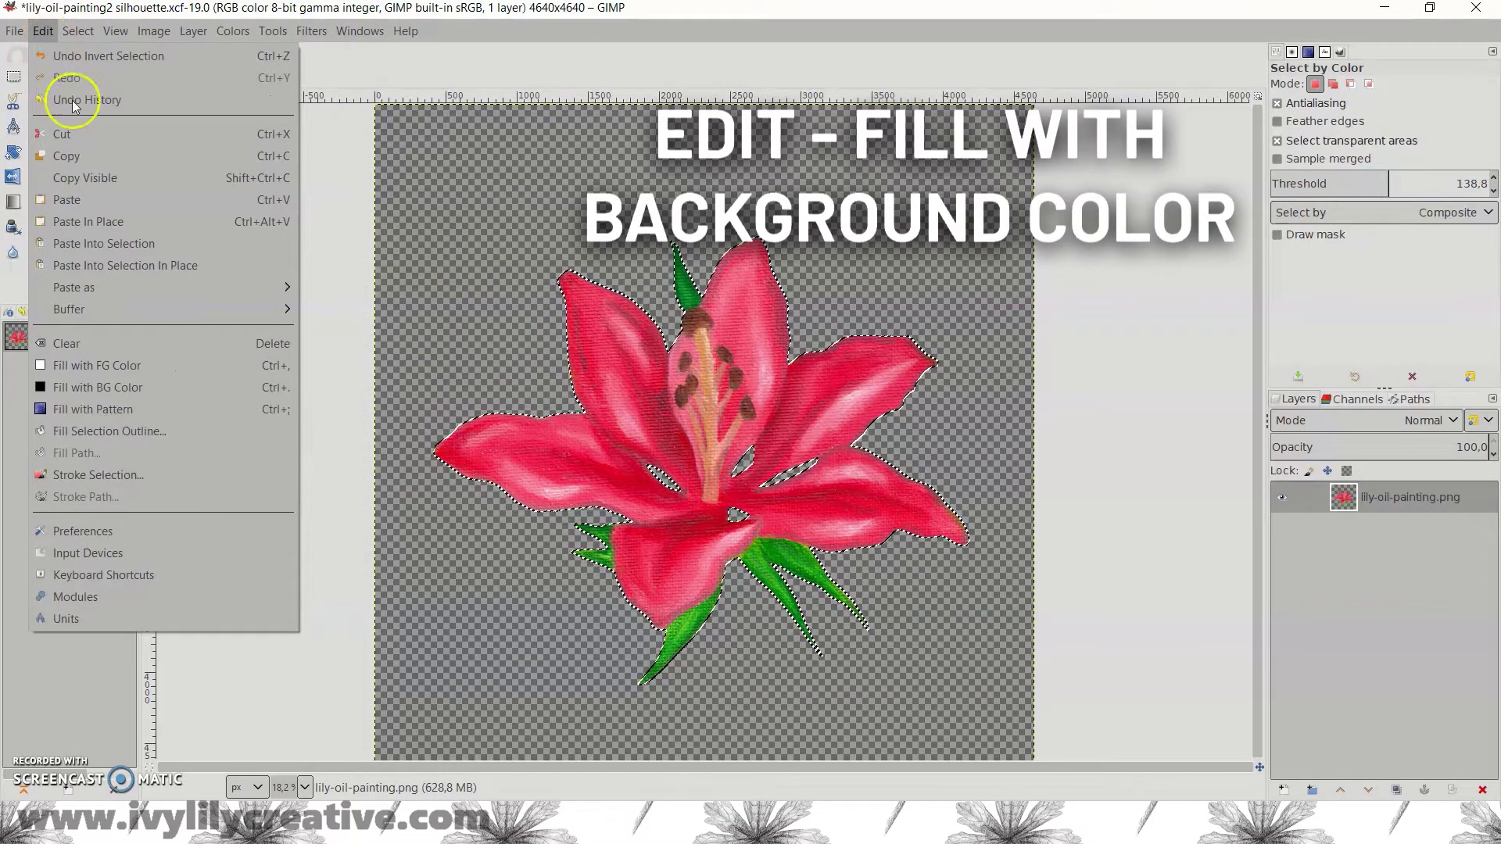
left_click(168, 386)
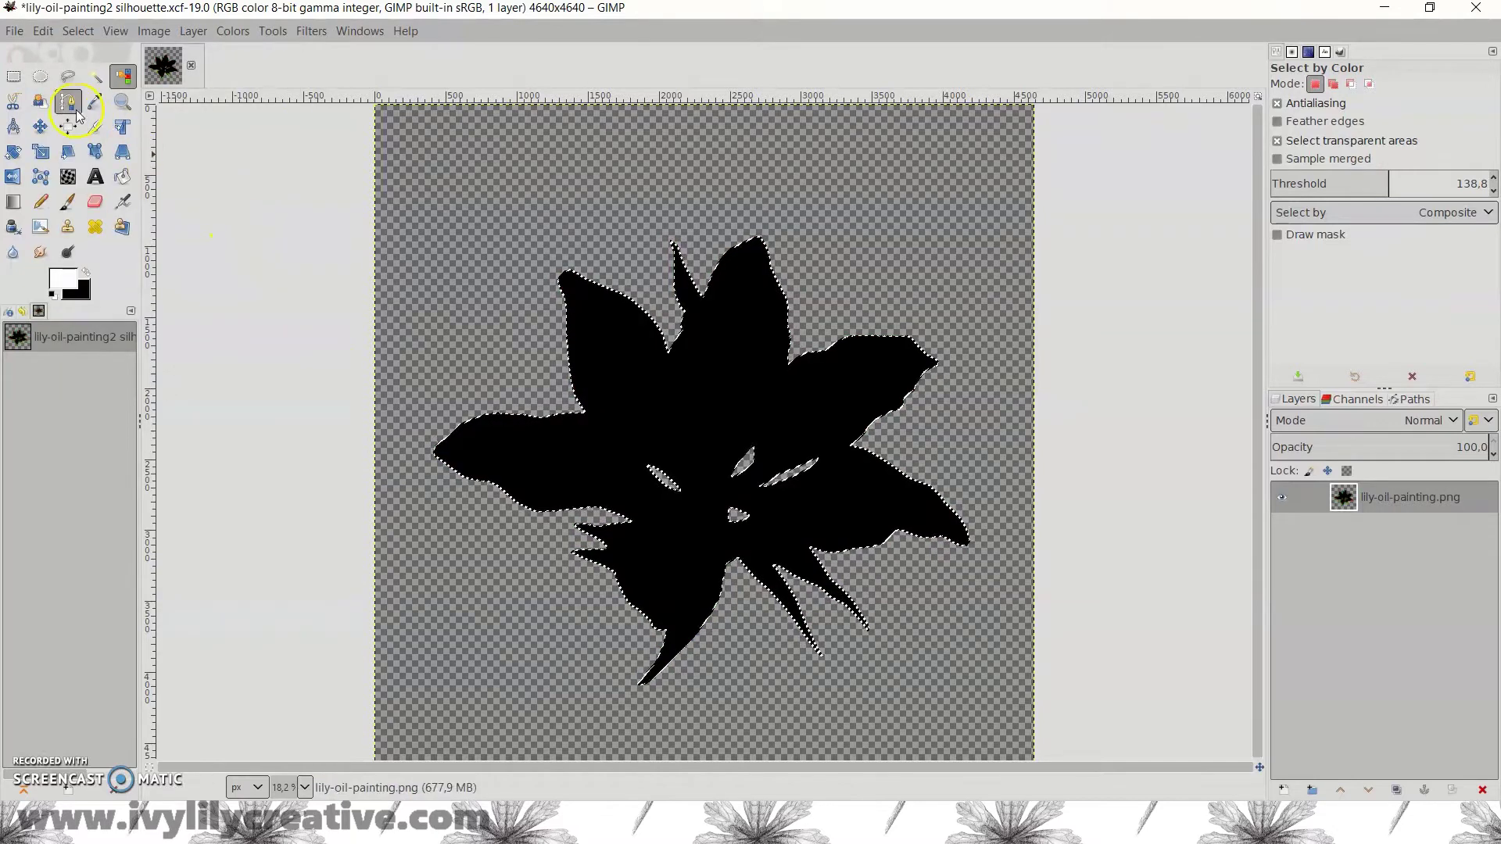
- Clear the selection and export as 'lily-oil-painting2 black silhouette.png' with default PNG options
left_click(14, 75)
left_click(629, 374)
left_click(14, 32)
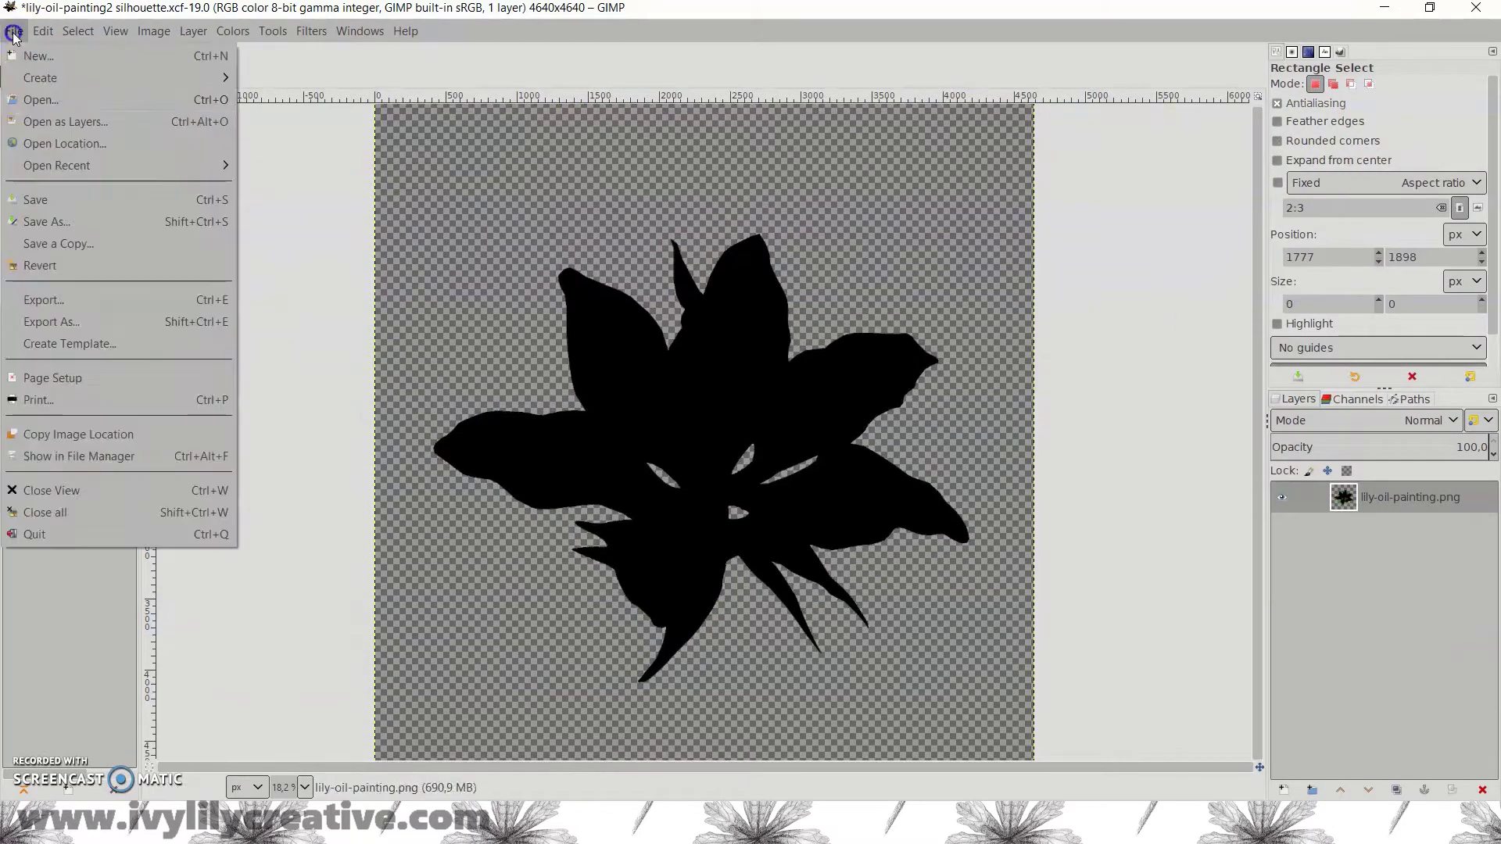
left_click(80, 320)
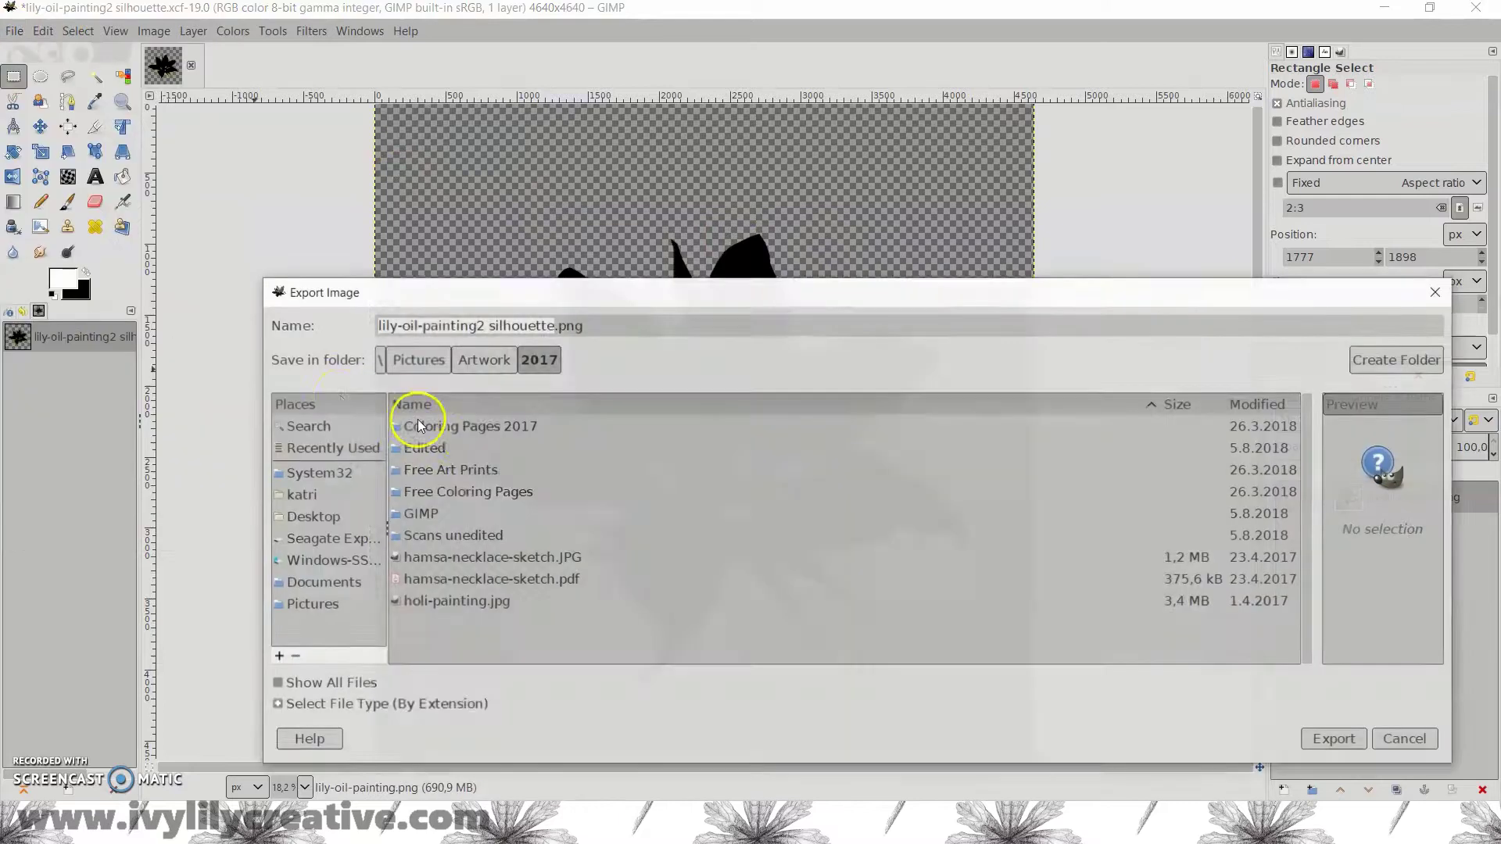
type("black")
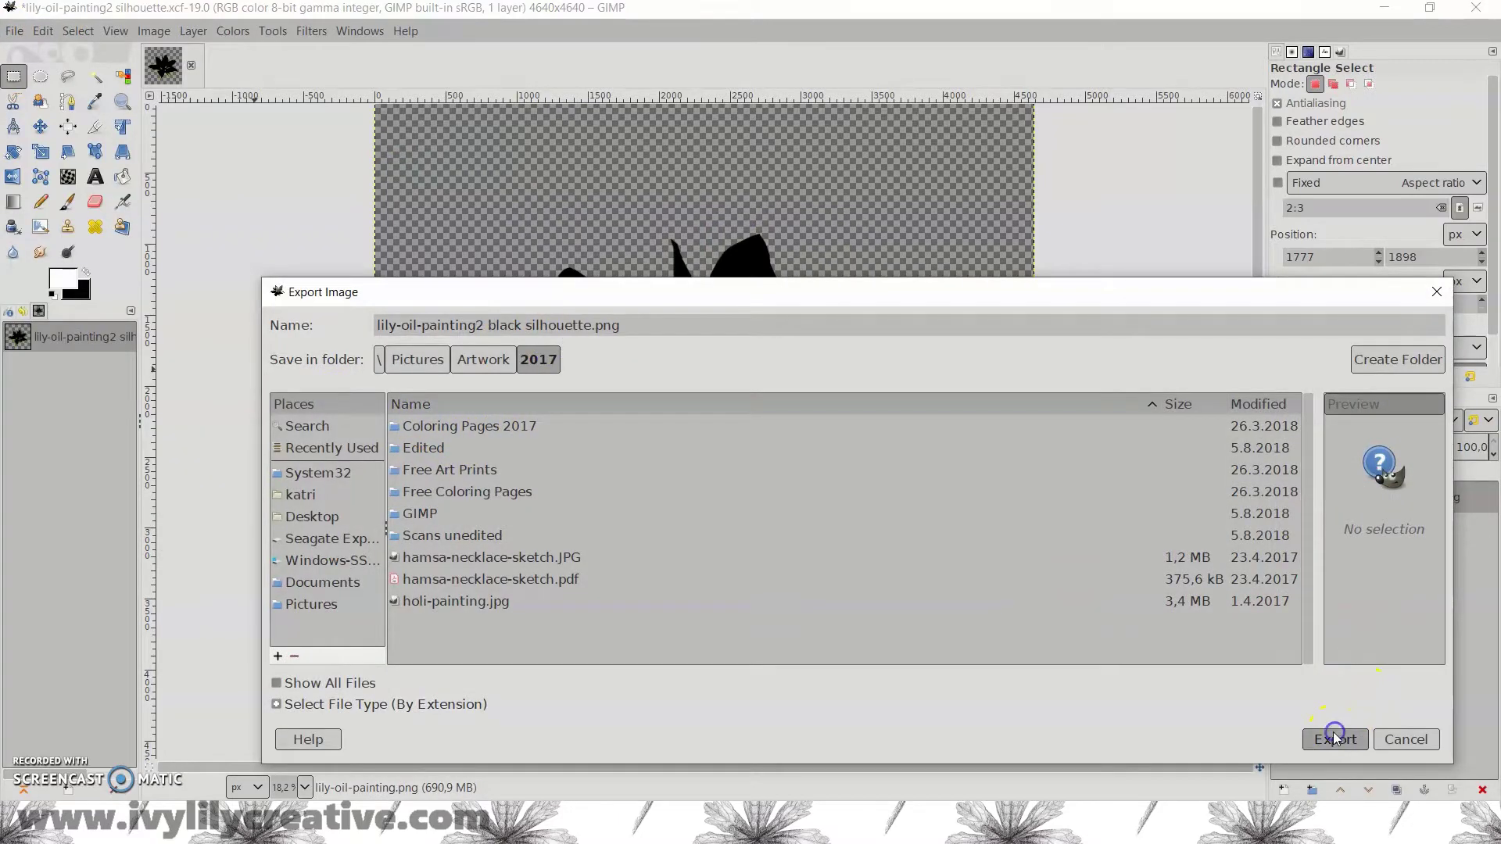
left_click(1335, 740)
left_click(790, 617)
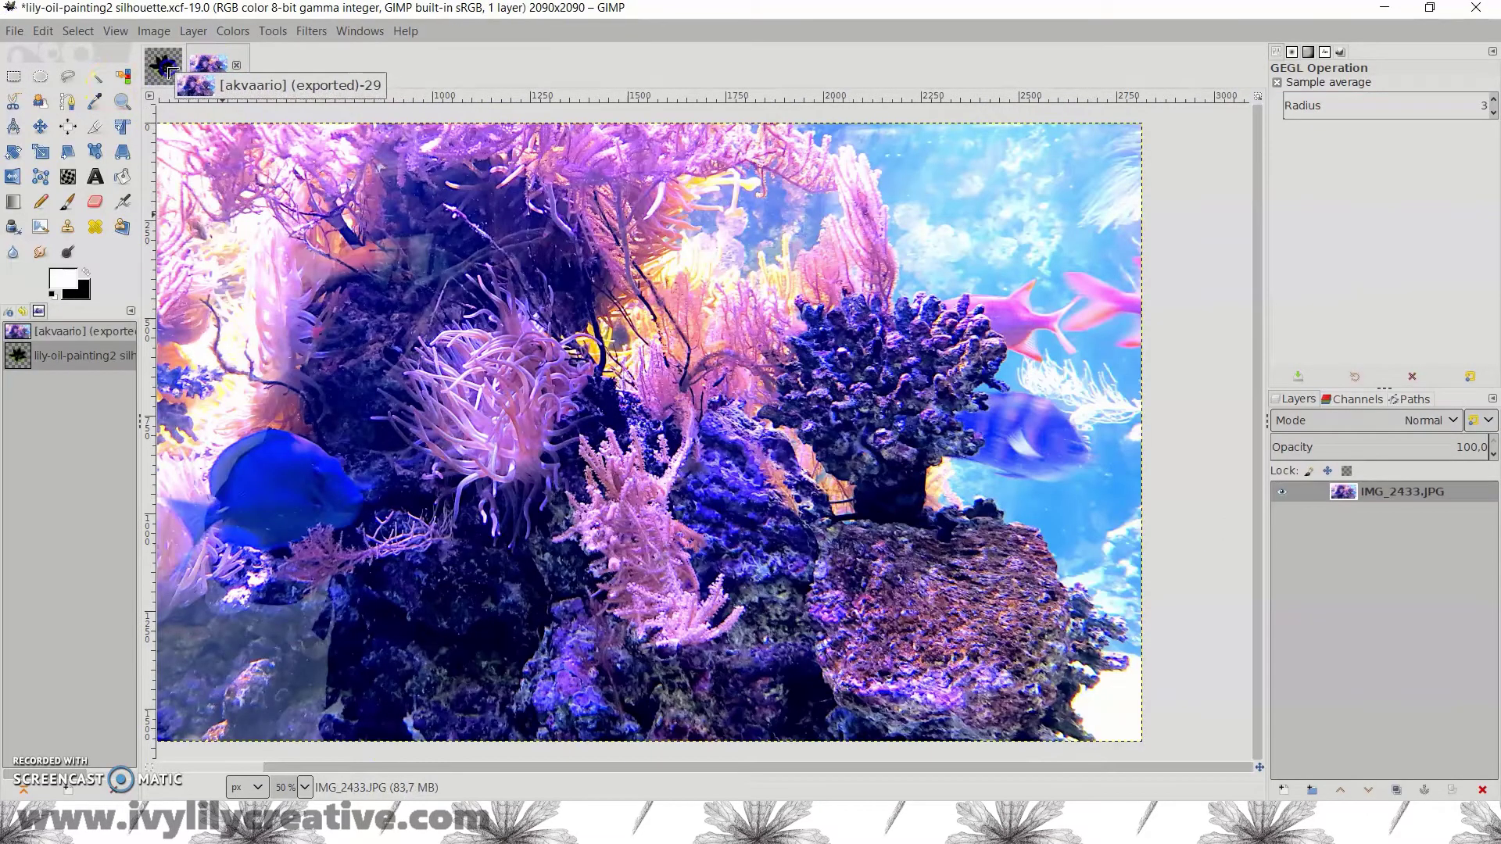
- Paste the aquarium photo as a layer over the silhouette, lower its opacity, and reposition it
left_click(164, 67)
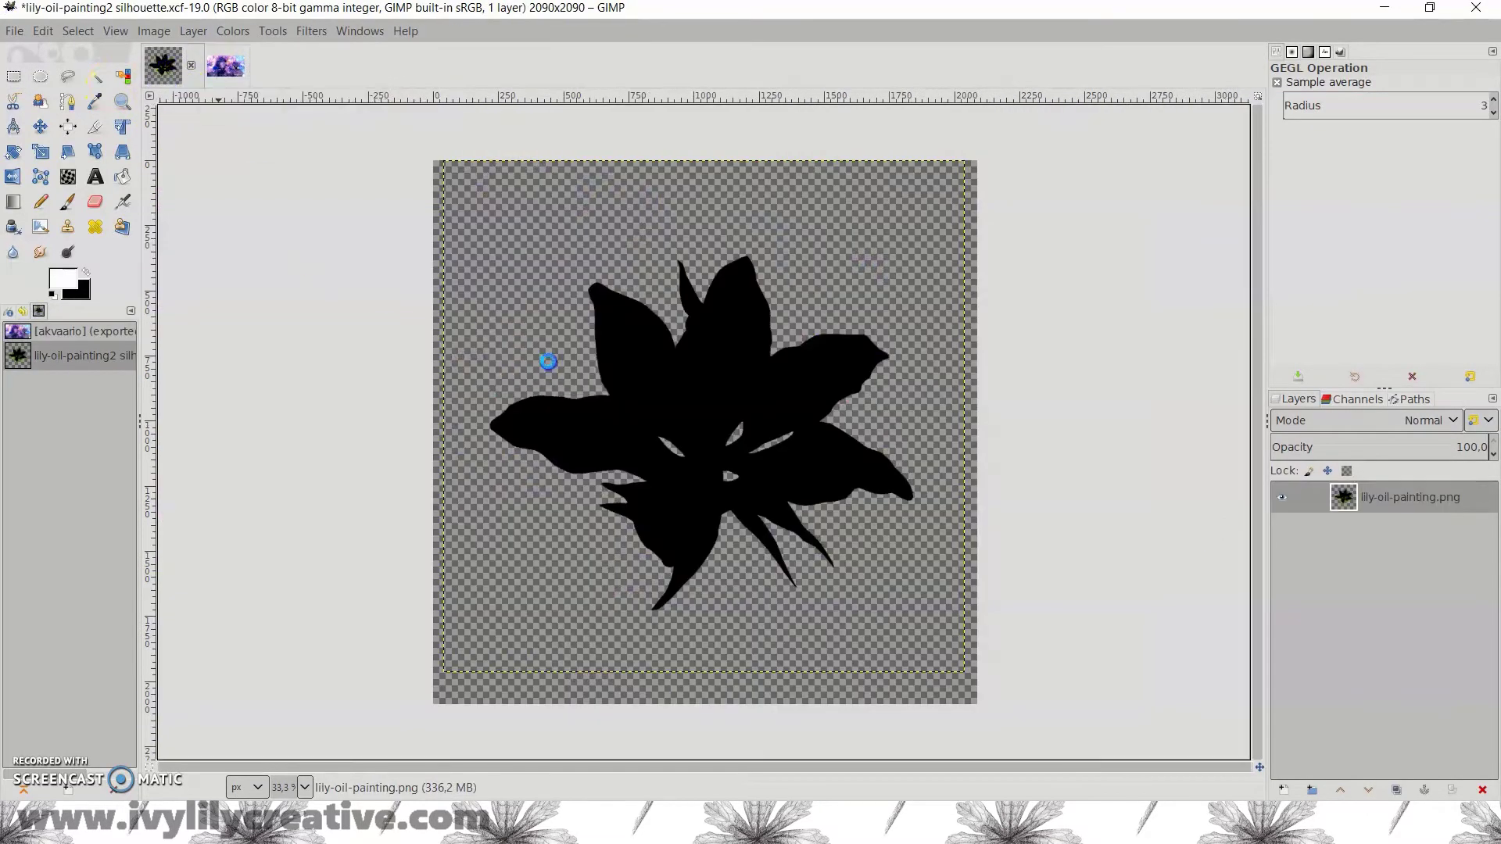
key("ctrl+v")
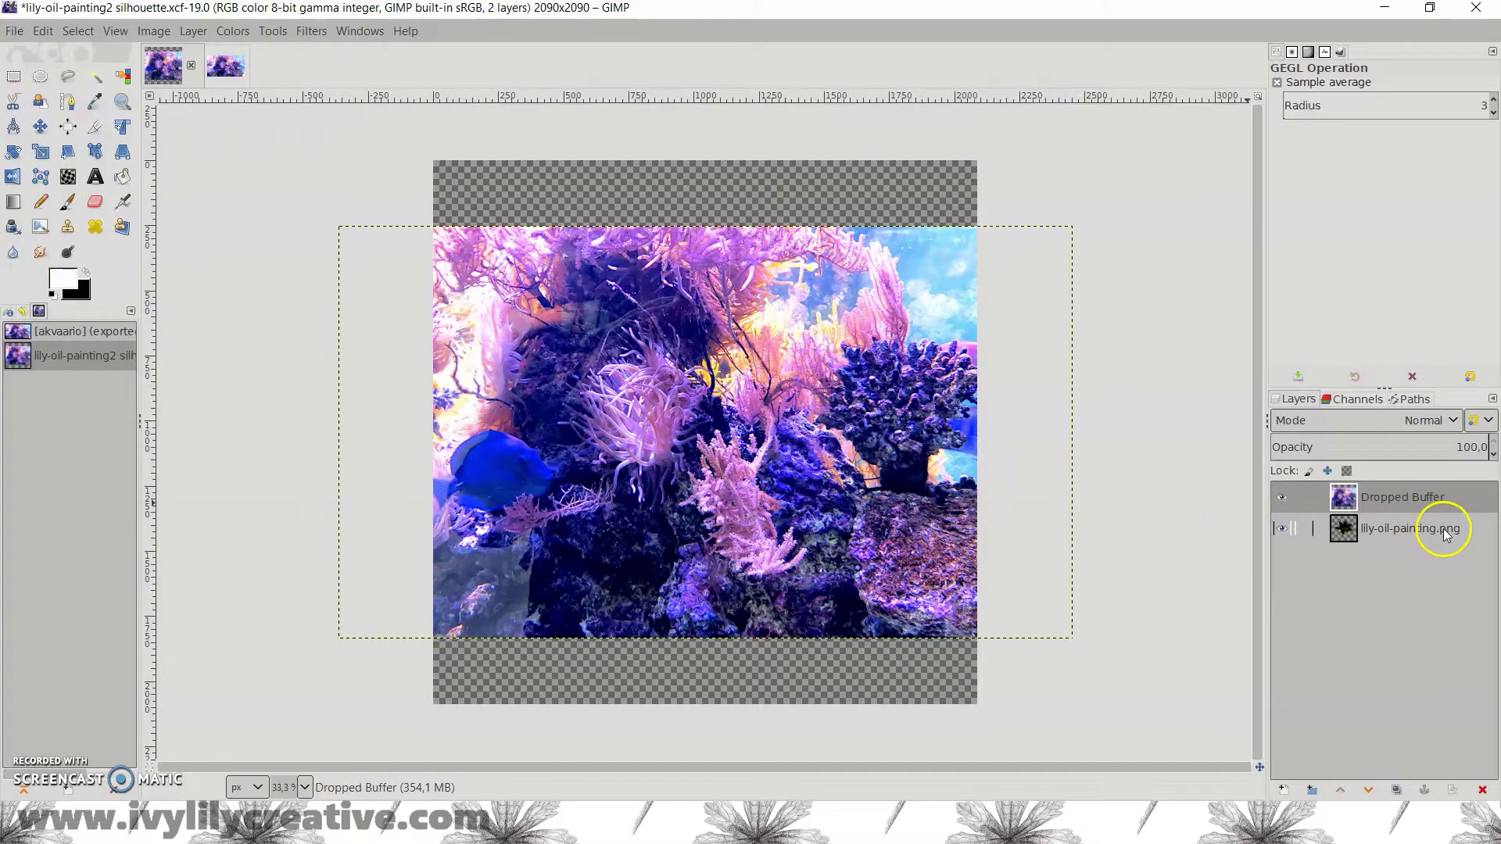
left_click_drag(1460, 447, 1323, 452)
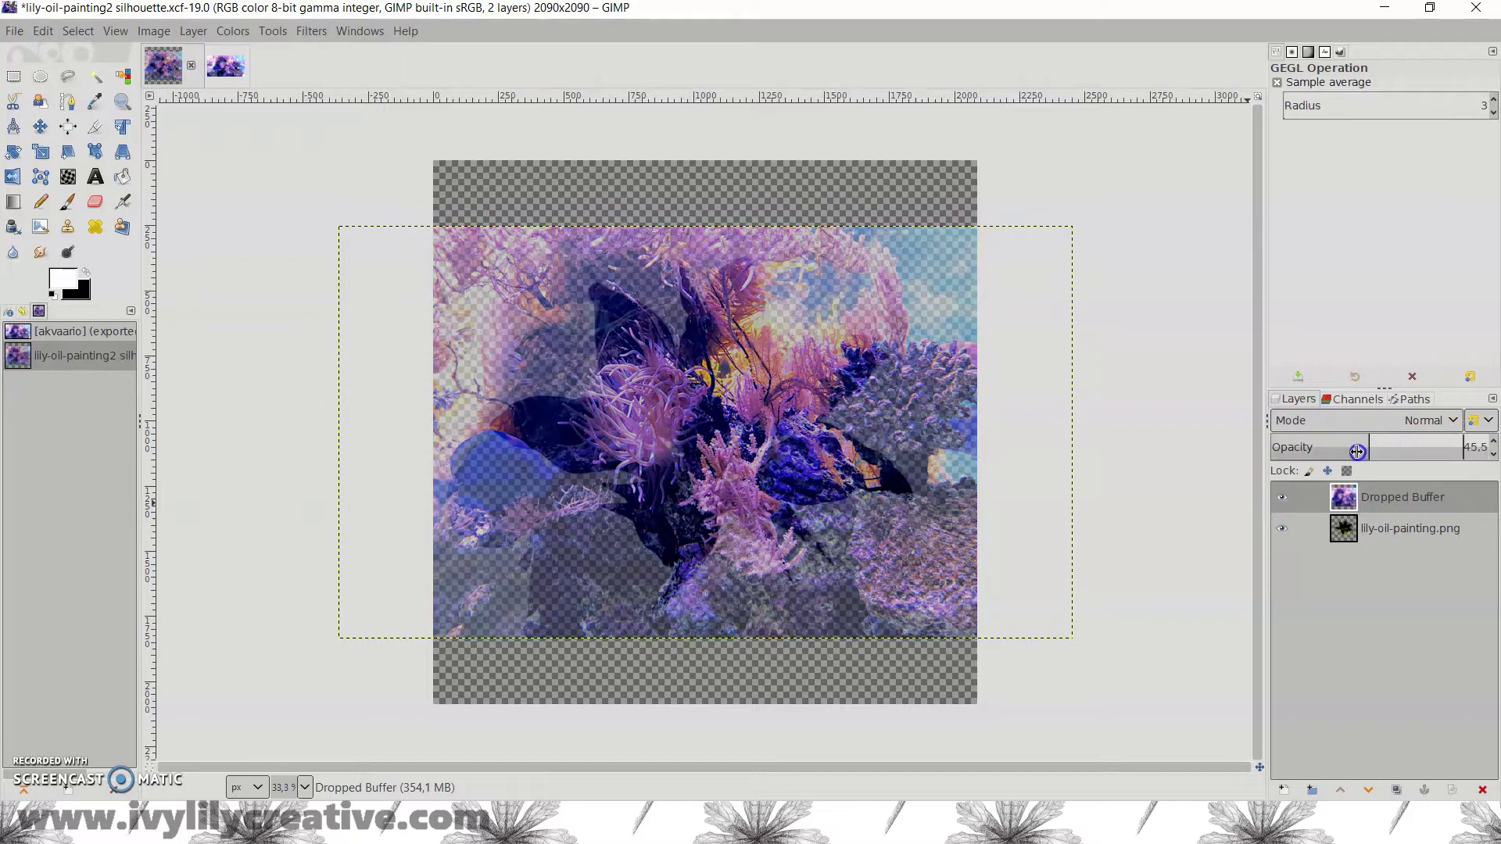
key("m")
left_click_drag(742, 404, 588, 424)
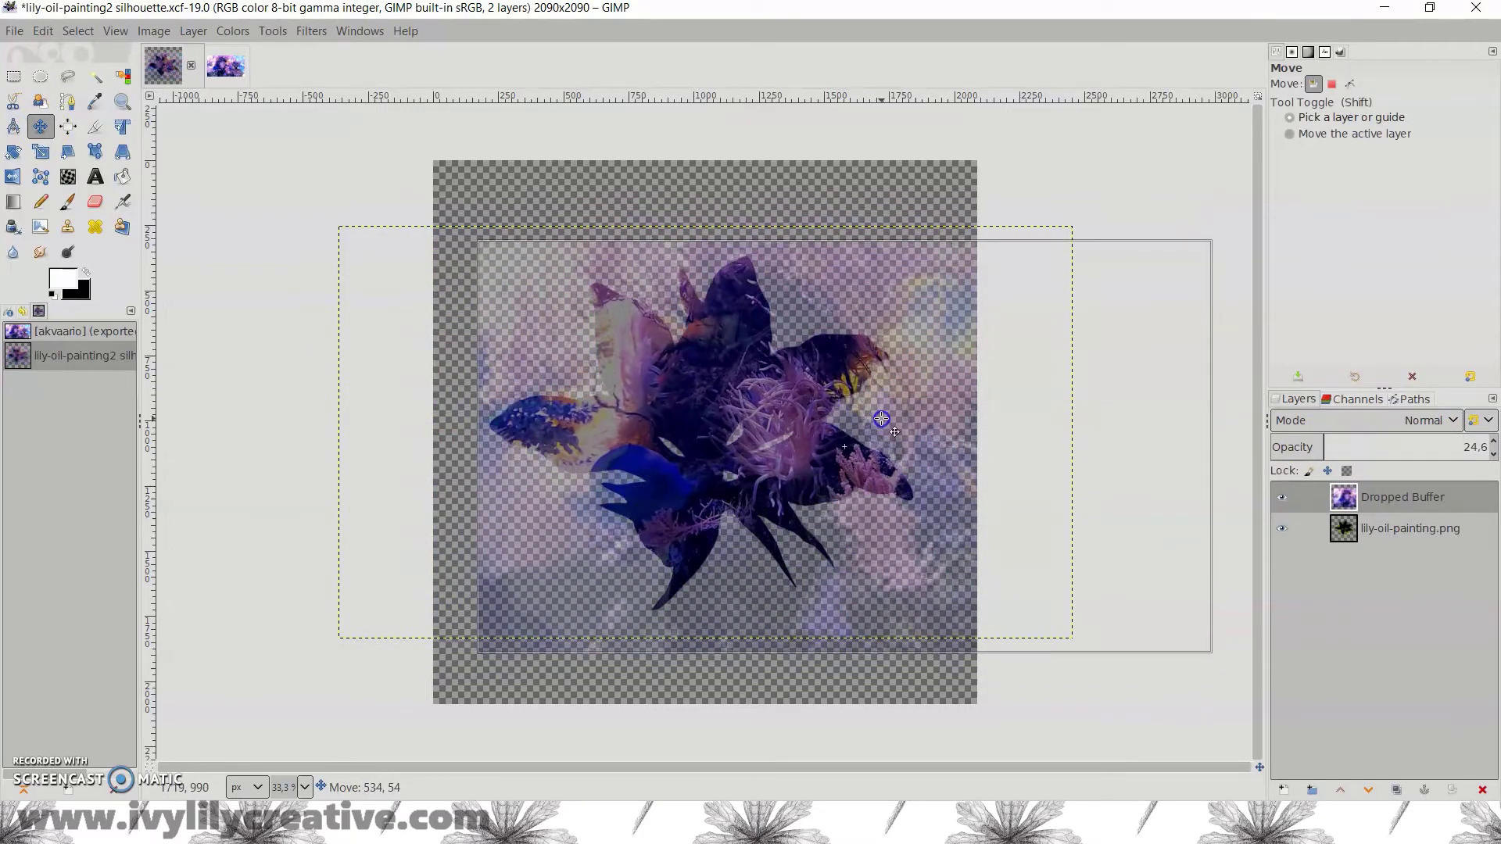
mouse_move(588, 424)
left_mouse_down()
mouse_move(601, 415)
mouse_move(451, 428)
left_mouse_up()
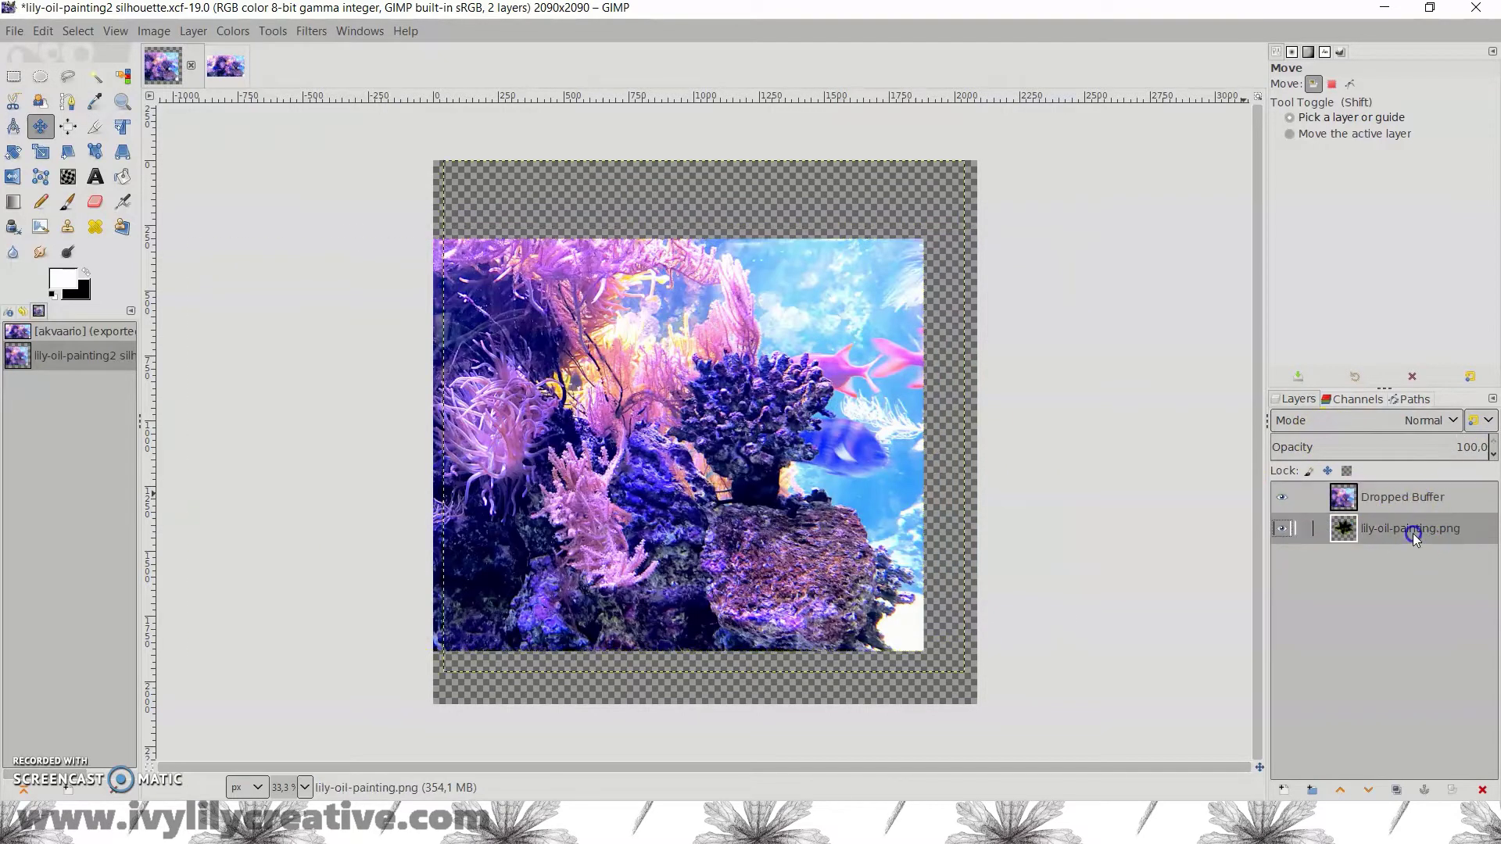
left_click(123, 76)
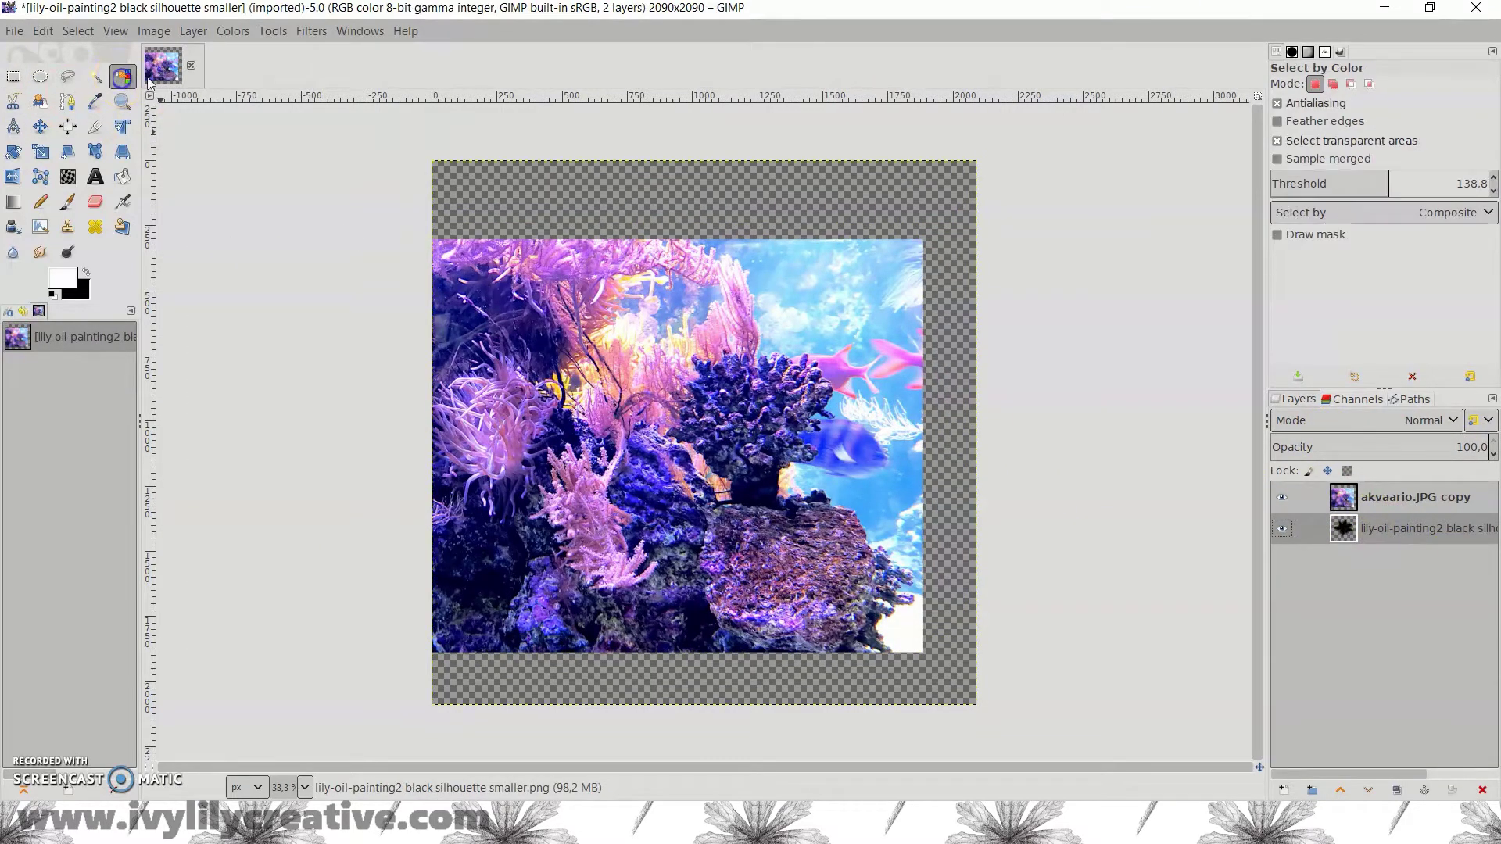
- Select the lily by colour, give the akvaario.JPG copy layer alpha, and delete outside the lily
left_click(583, 200)
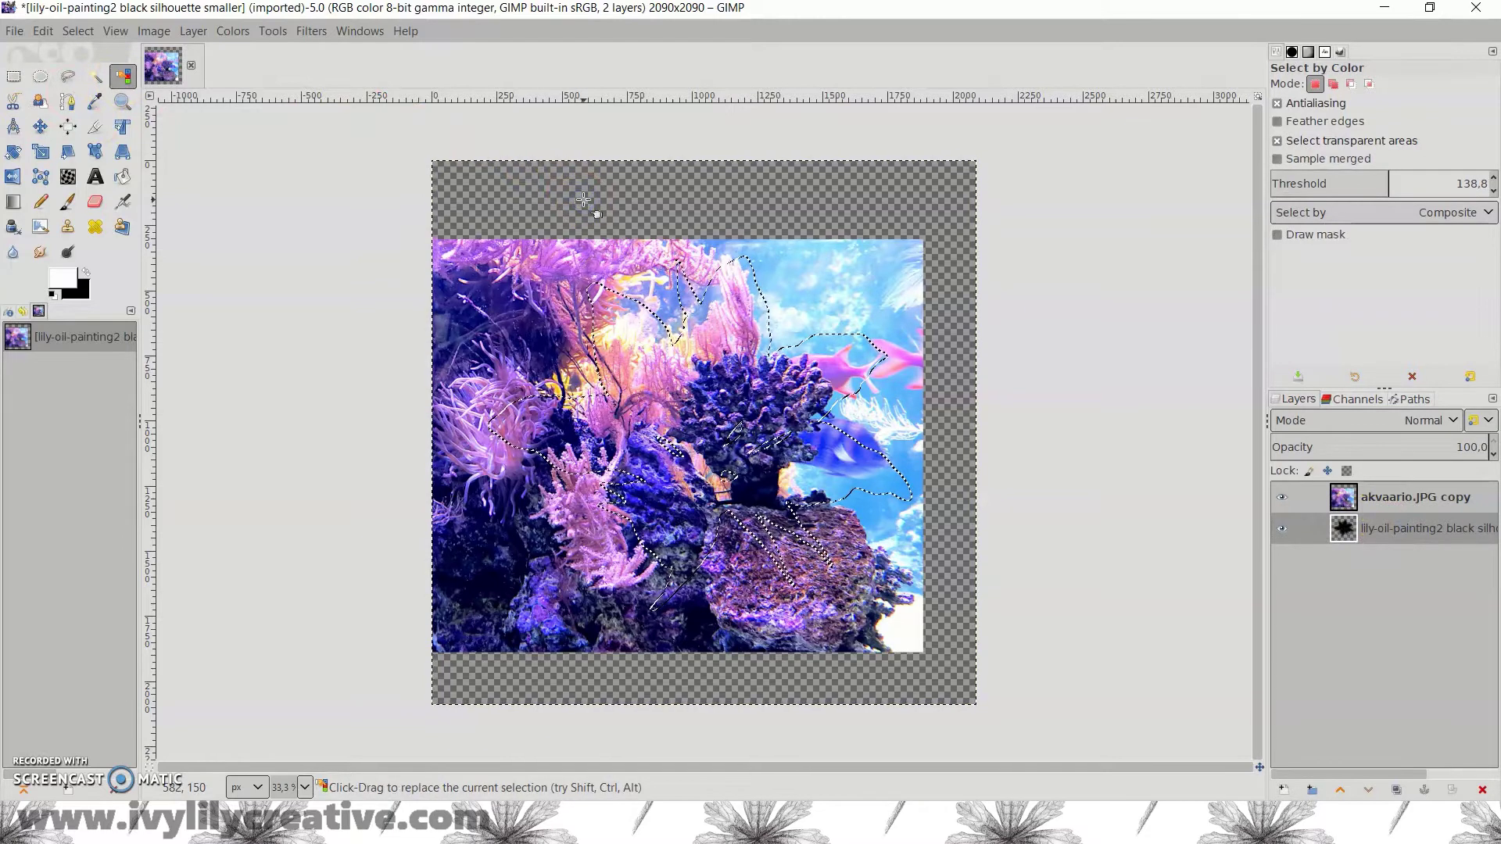
left_click(1350, 450)
left_click(1371, 495)
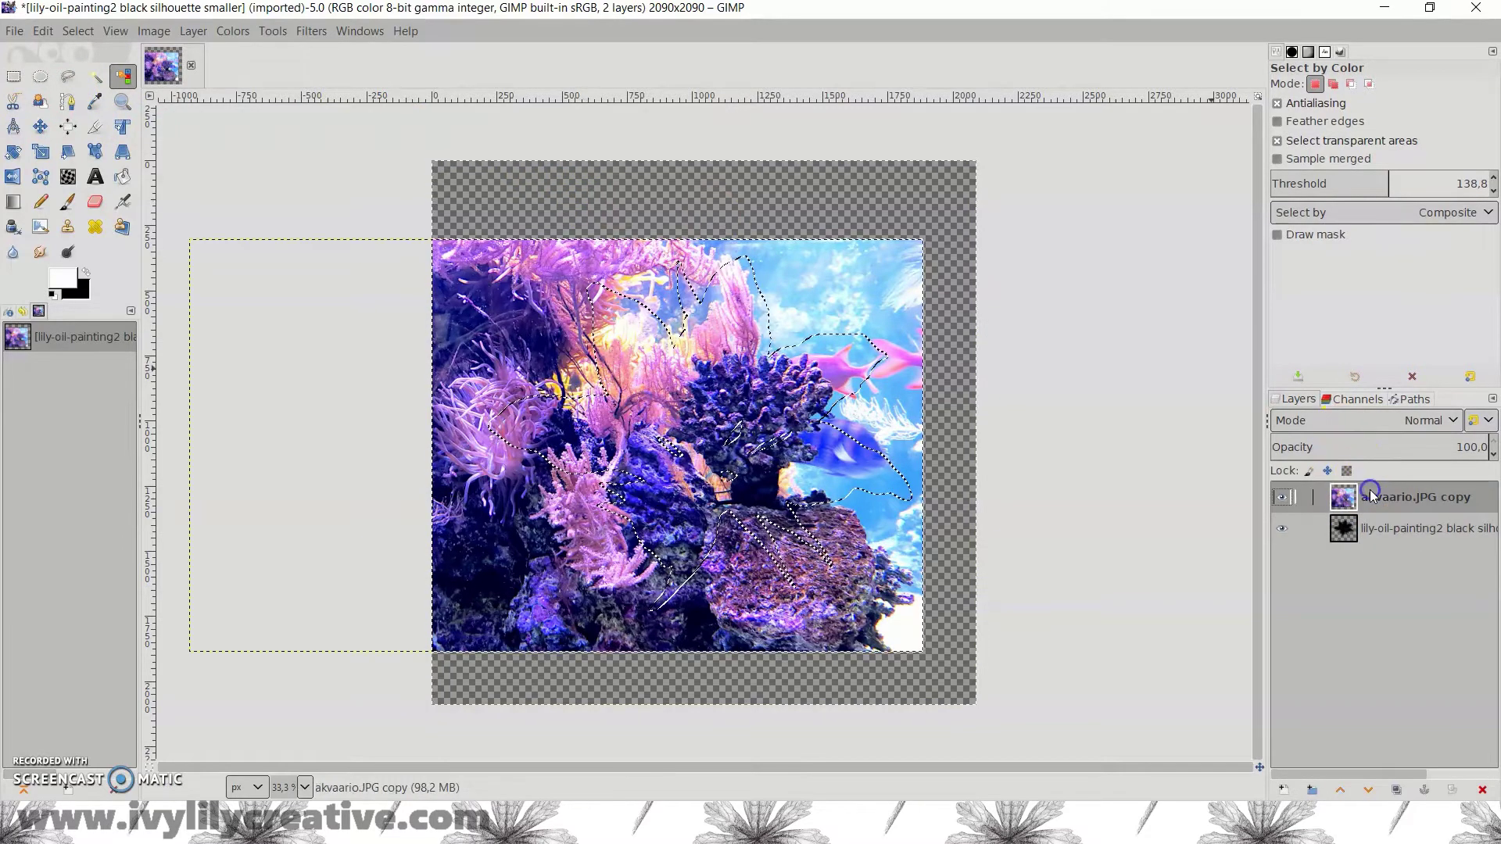
left_click(193, 30)
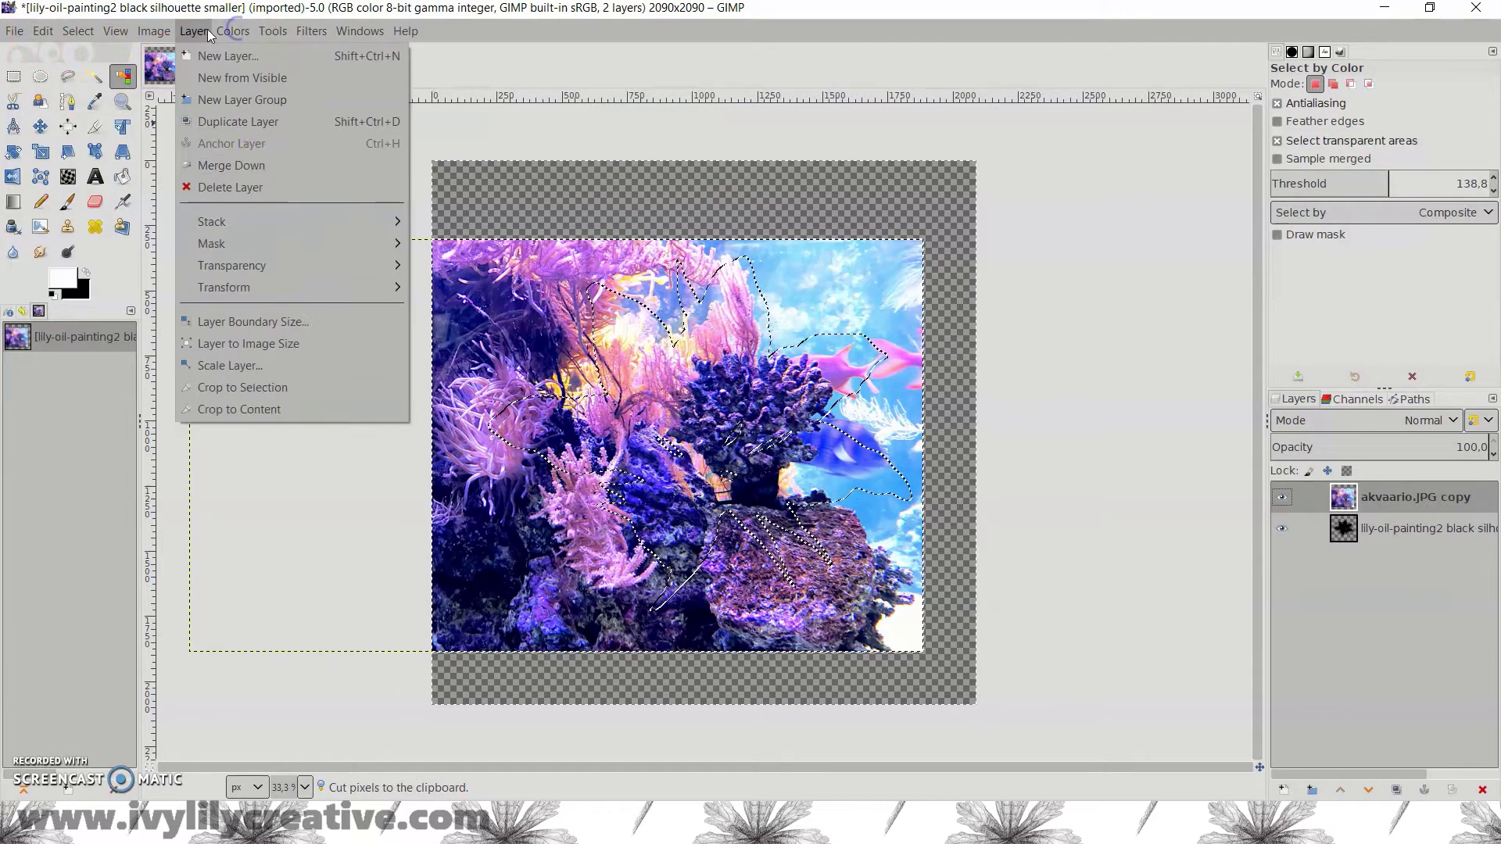
mouse_move(232, 265)
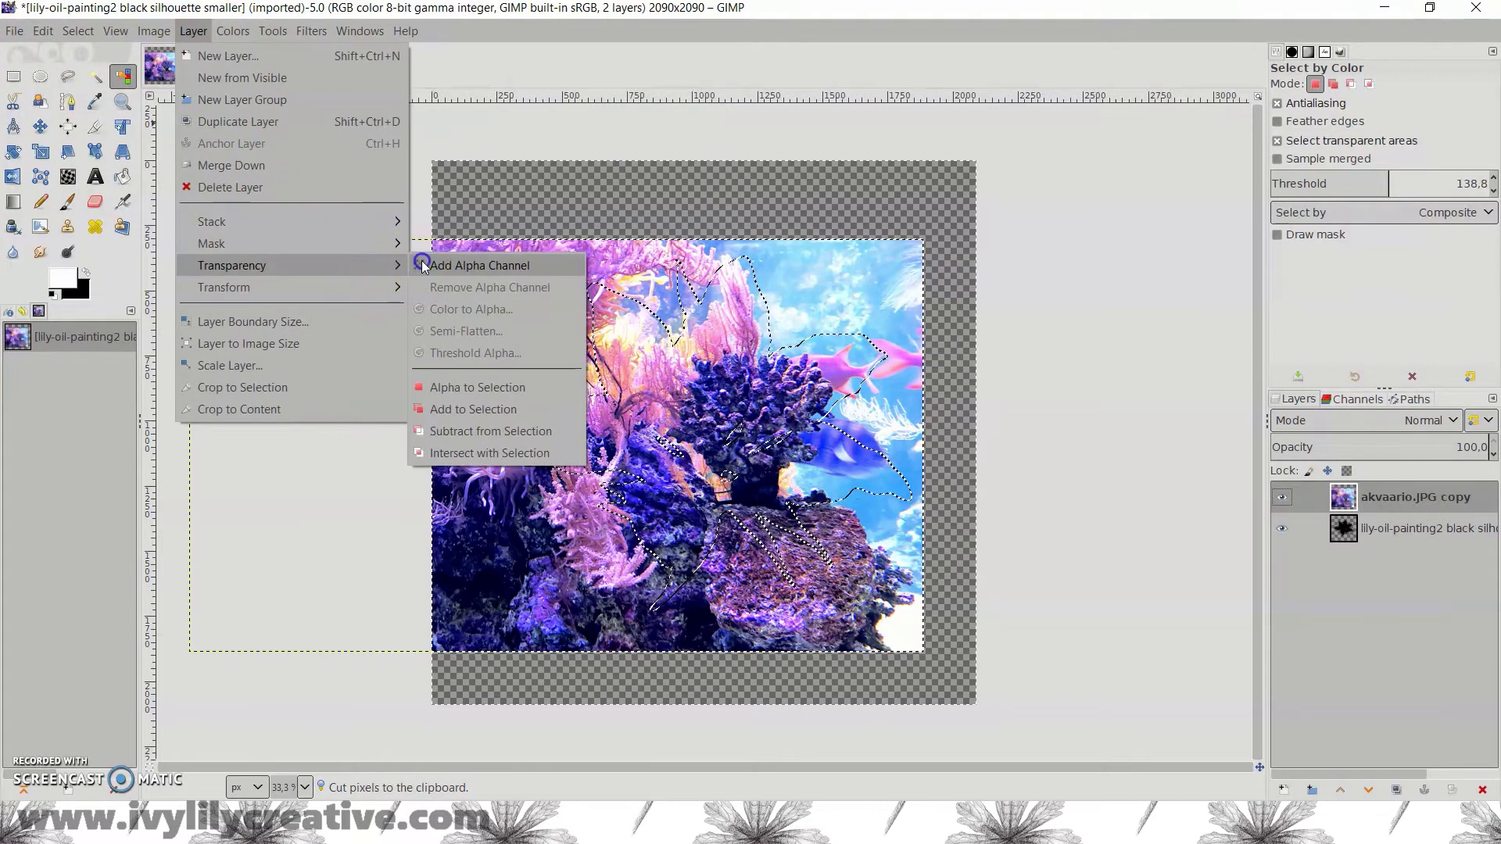
left_click(421, 262)
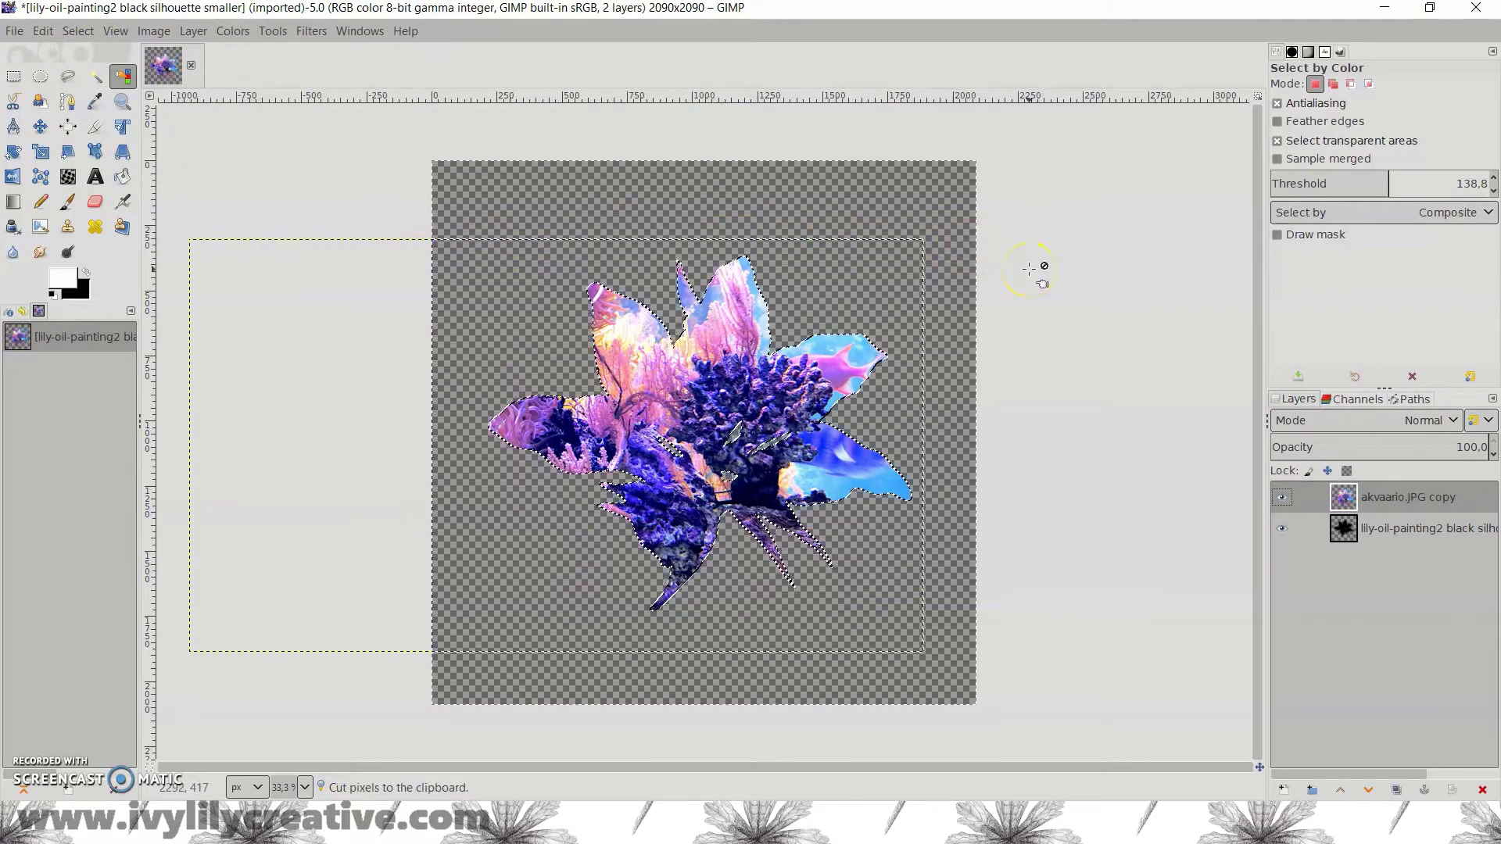
key("Delete")
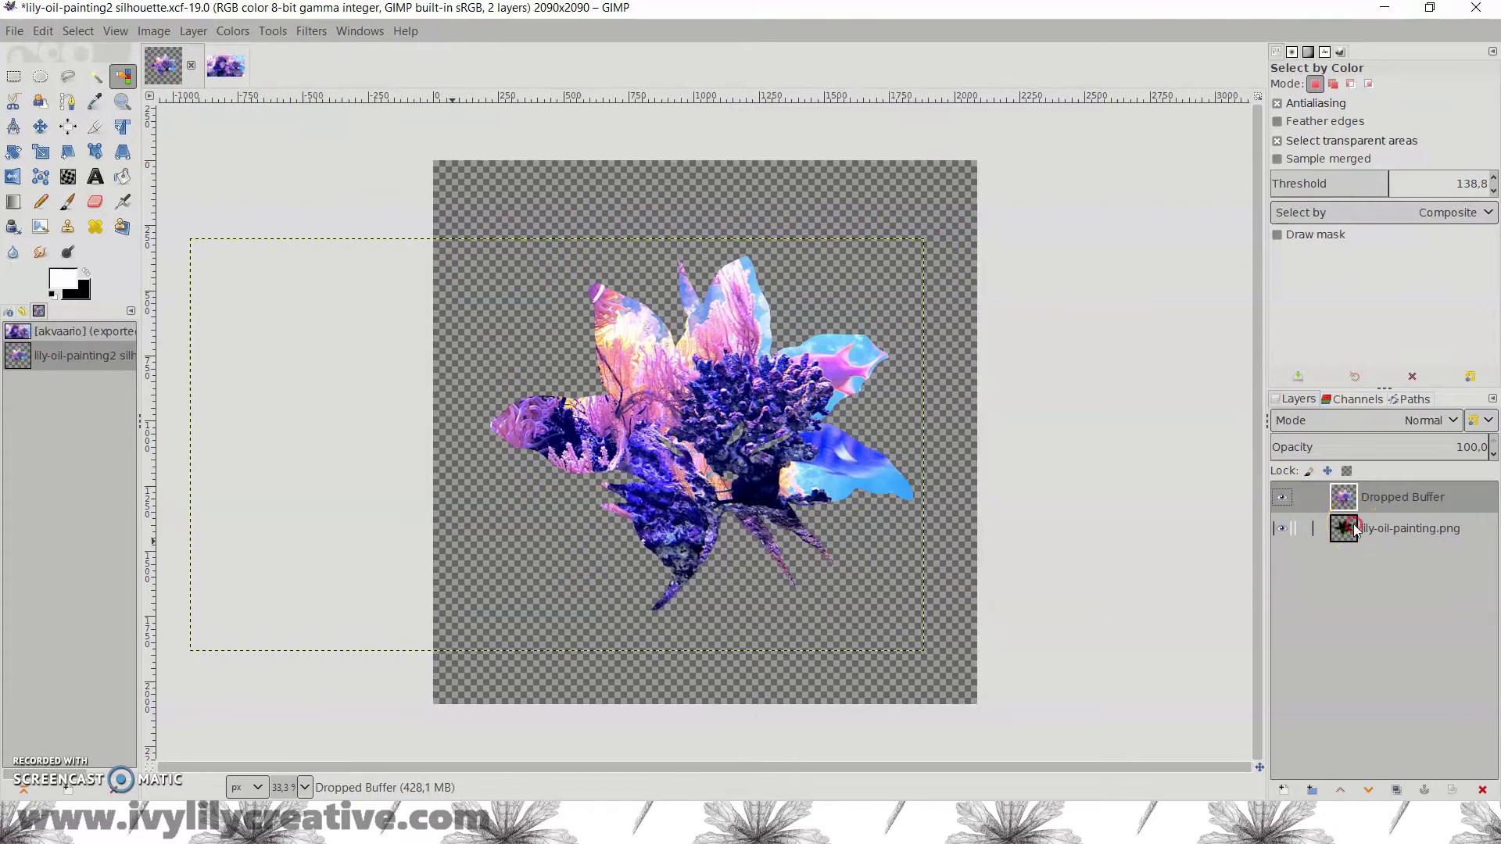
right_click(1352, 528)
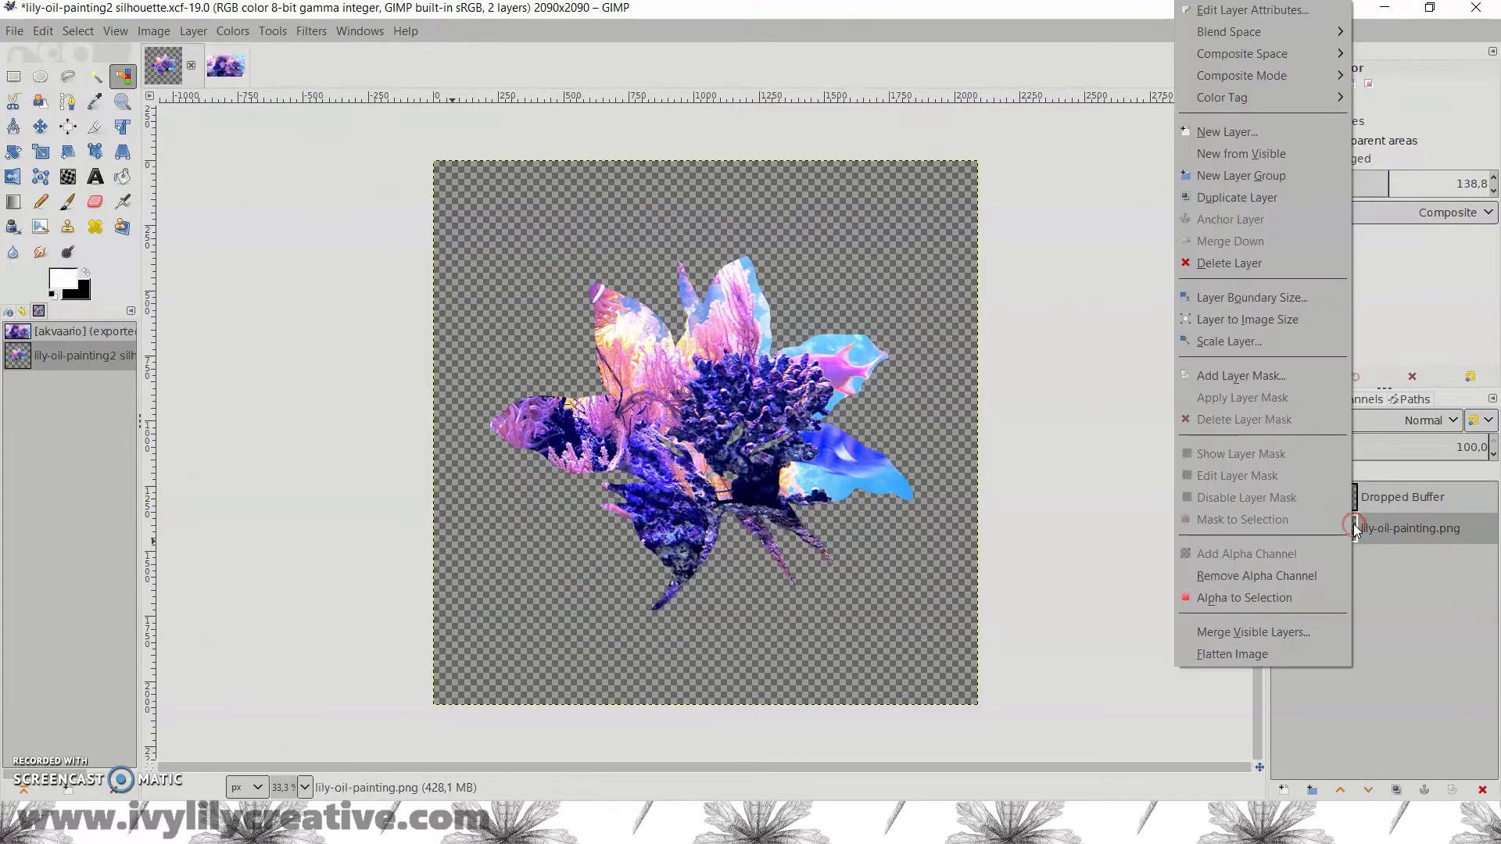
- Add a new foreground-filled layer and bucket-fill it black behind the aquarium lily
left_click(1278, 133)
left_click(1179, 404)
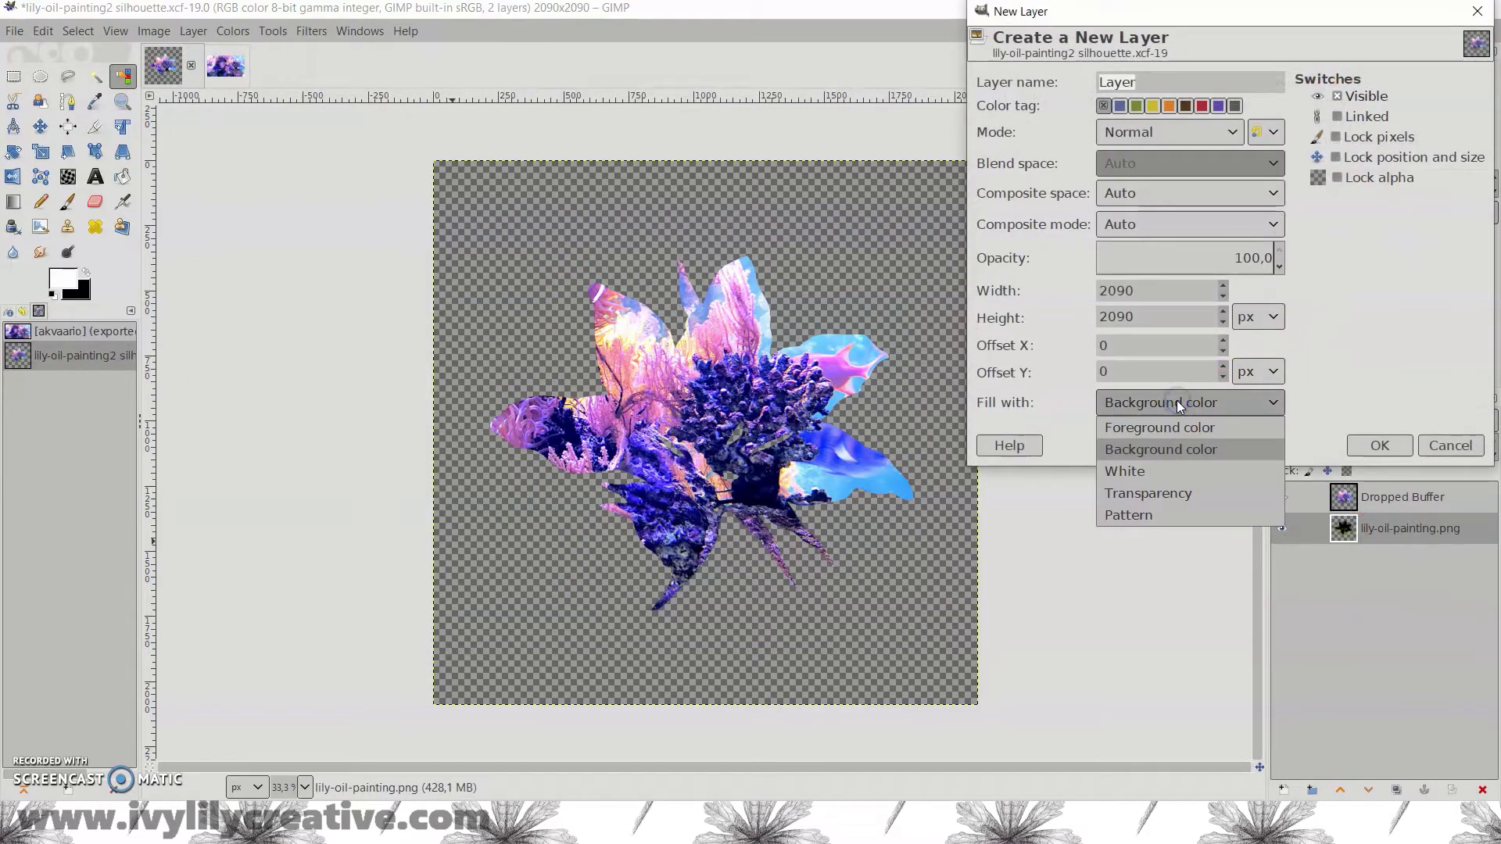
left_click(1178, 426)
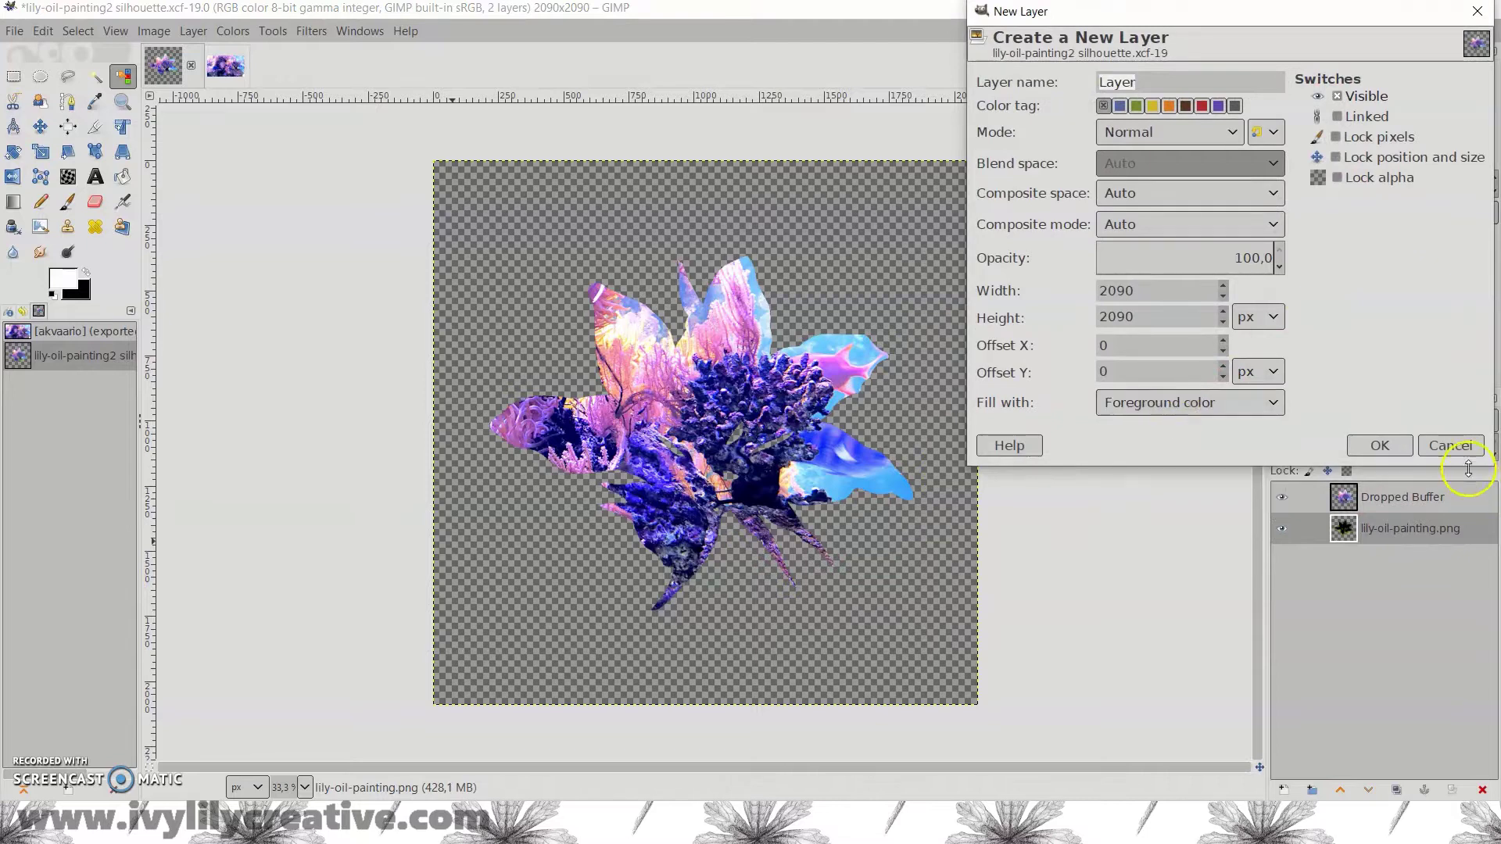
left_click(1397, 445)
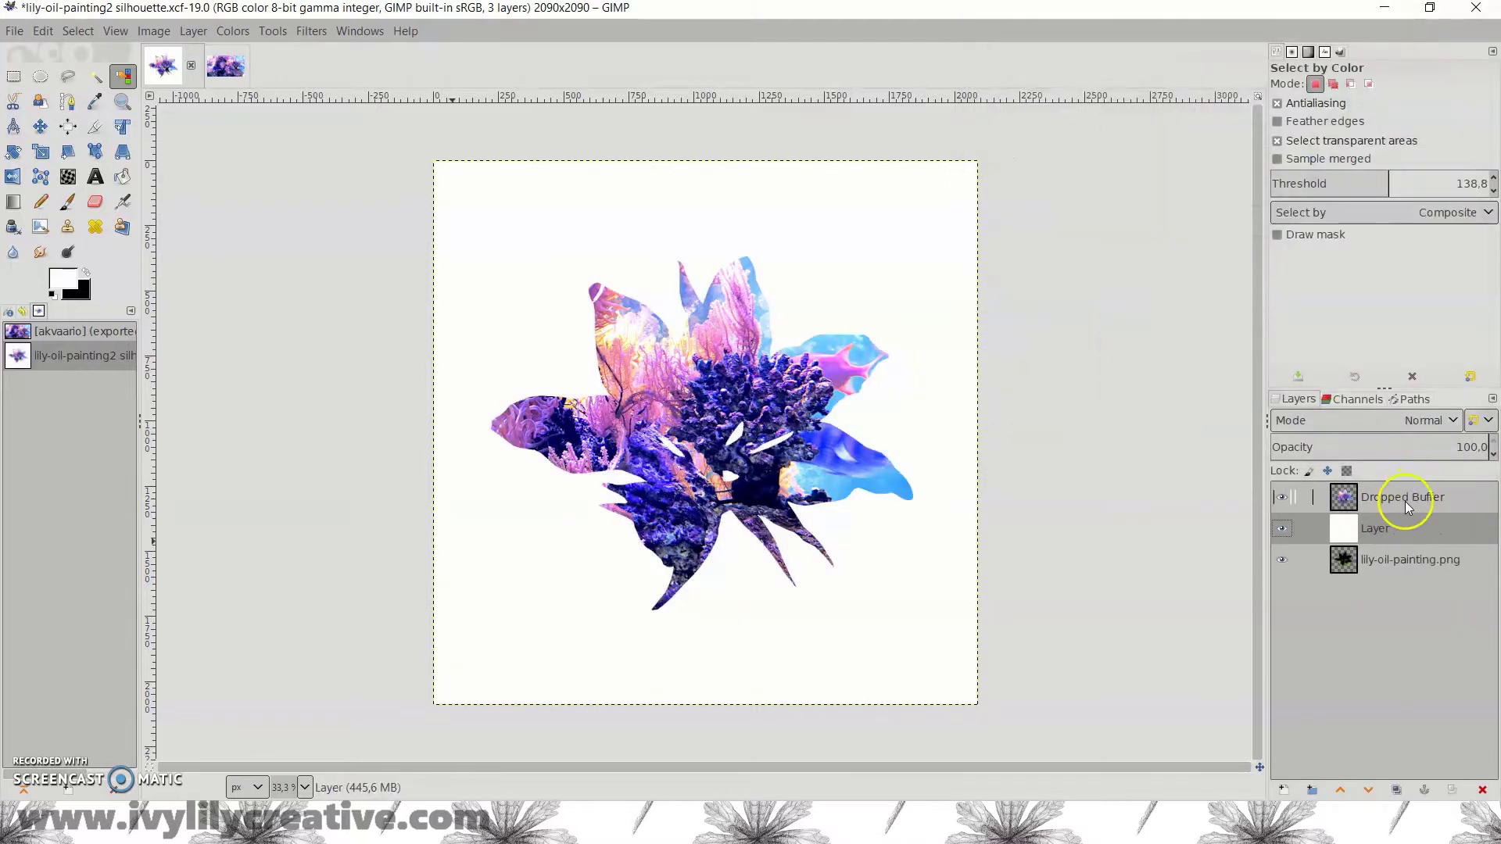
left_click(119, 178)
left_click(933, 489)
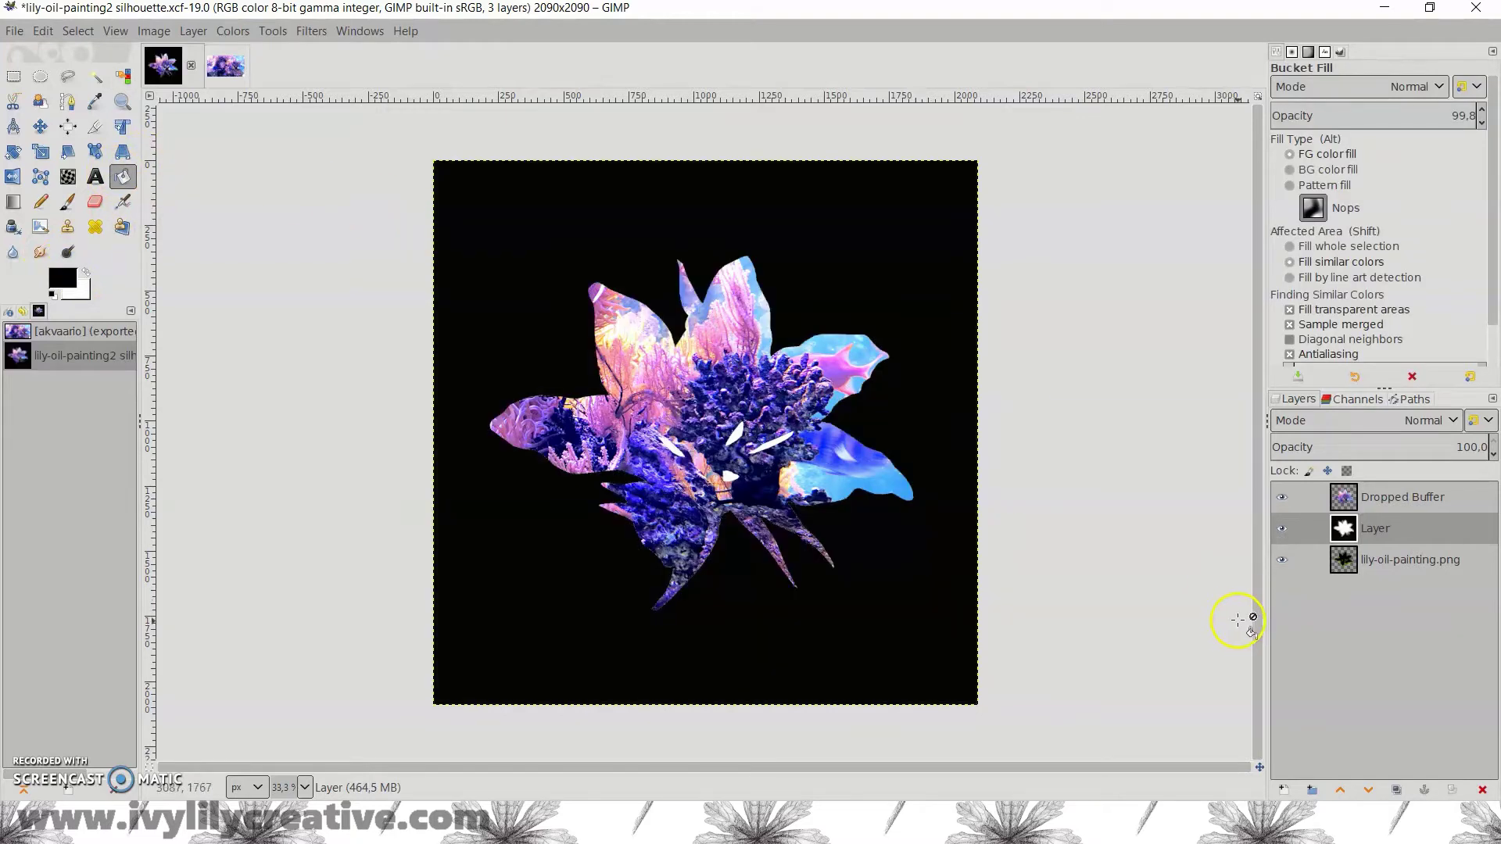
left_click(9, 32)
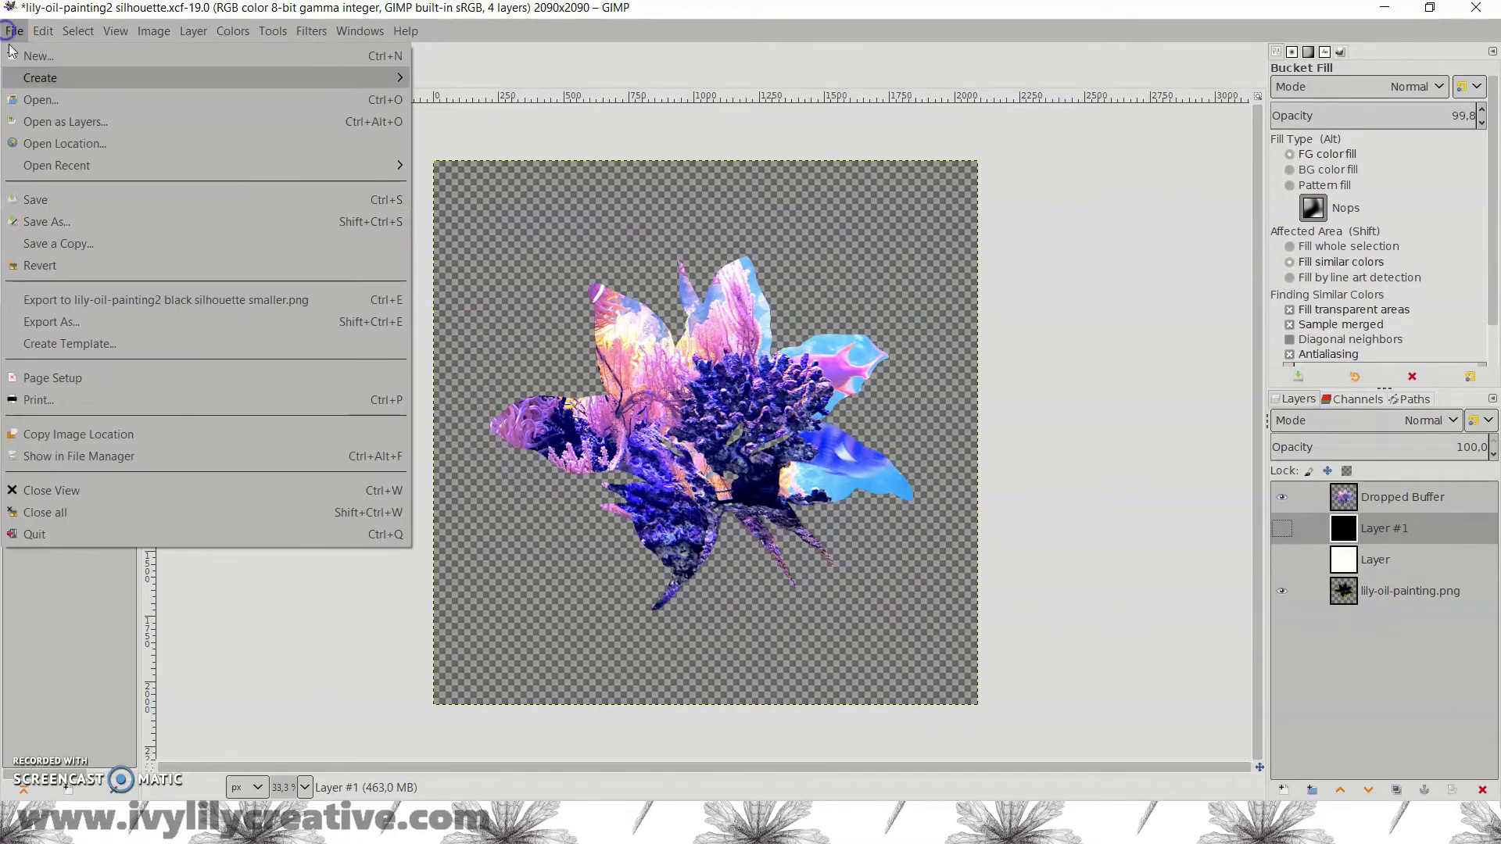
- Export the aquarium-filled lily as a PNG under the suggested file name
left_click(61, 320)
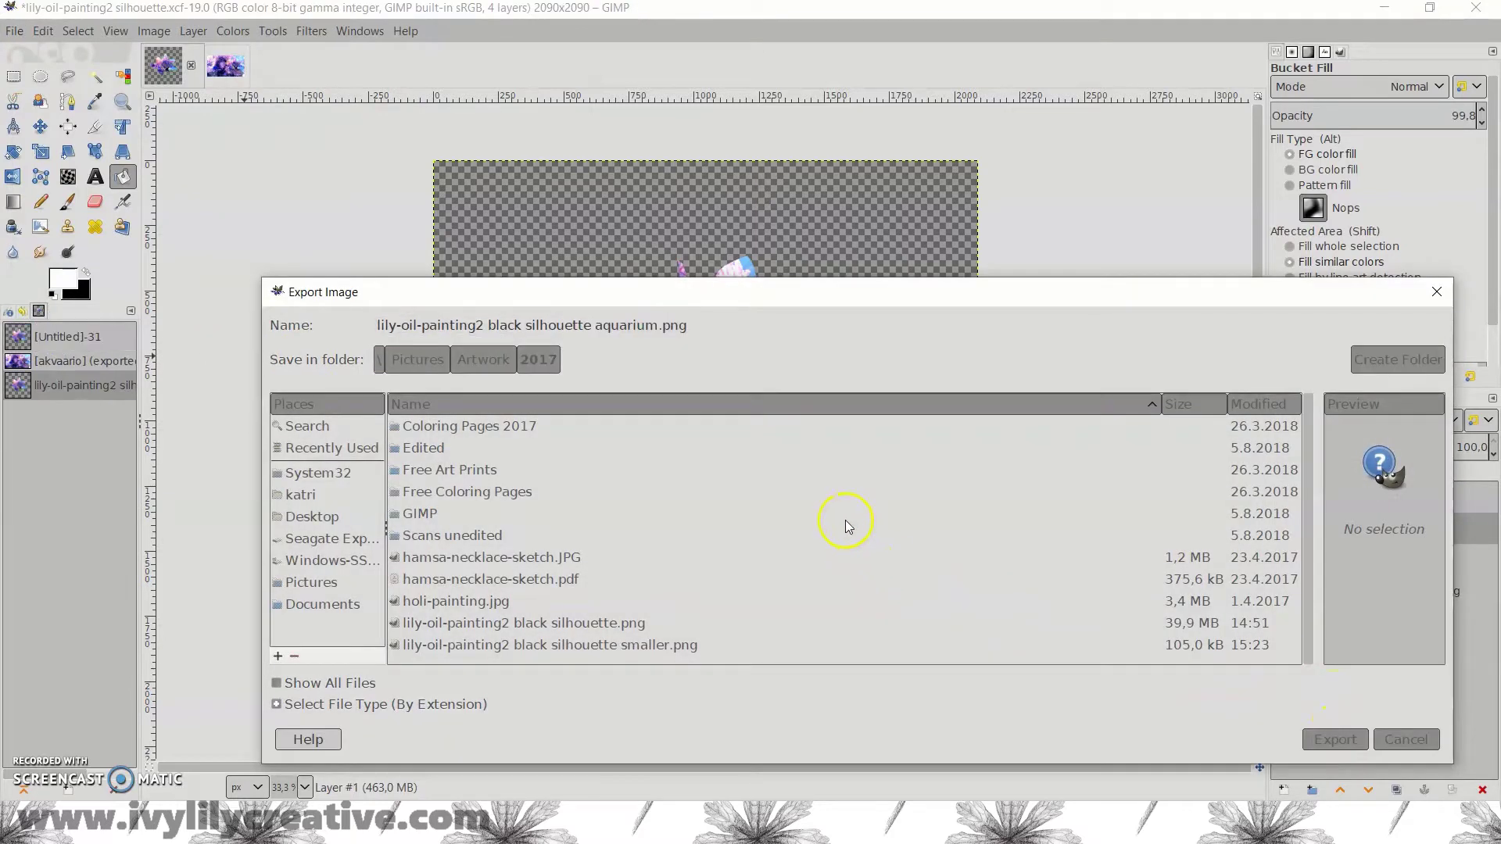
key("Return")
left_click(795, 619)
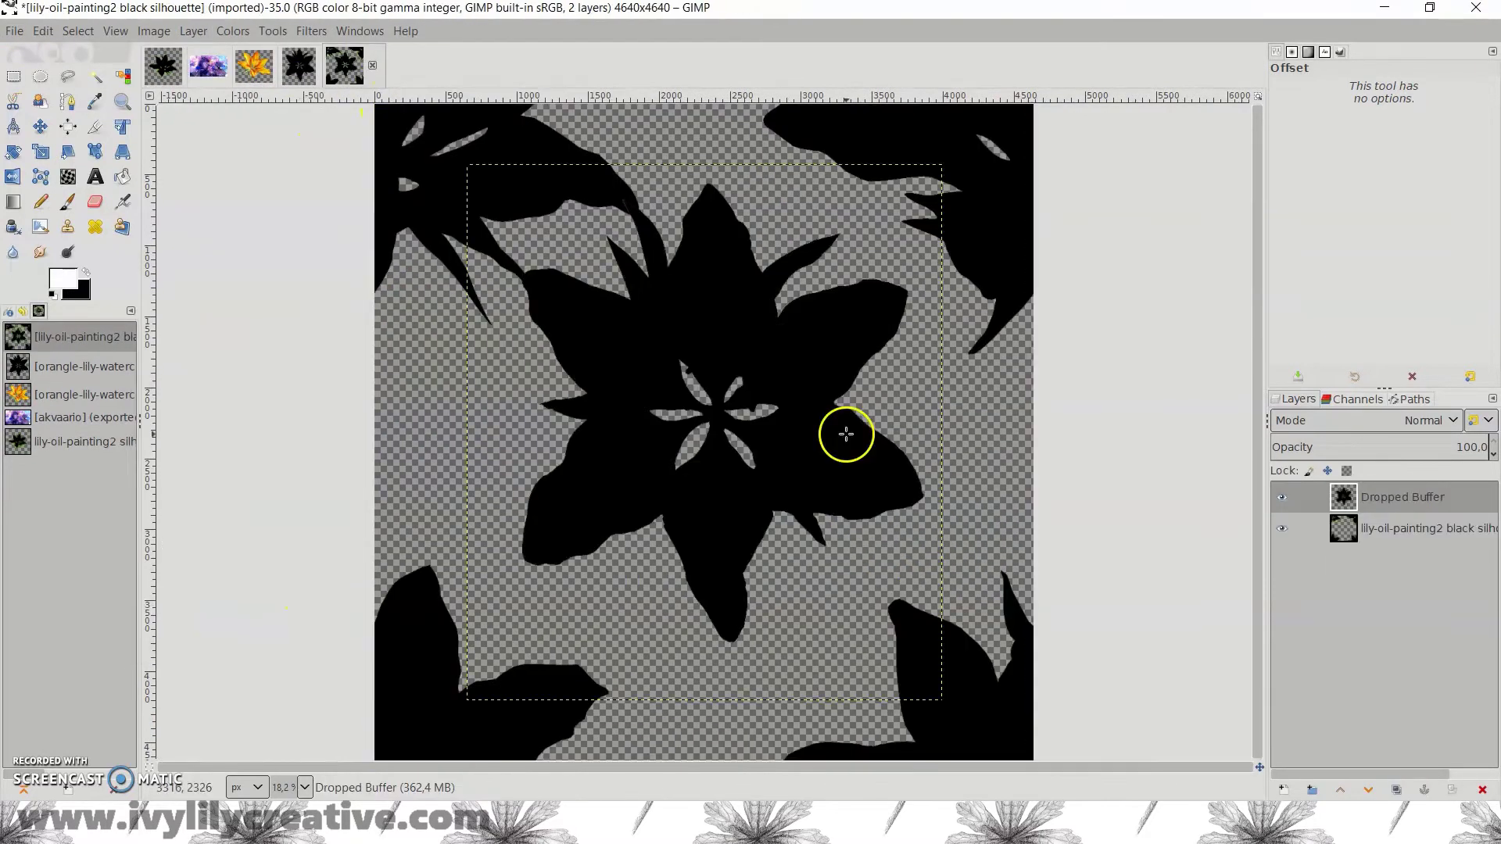
- Centre the lily layer in the silhouette tile, merge the layers, and run Filters > Map > Tile
left_click_drag(714, 325, 576, 321)
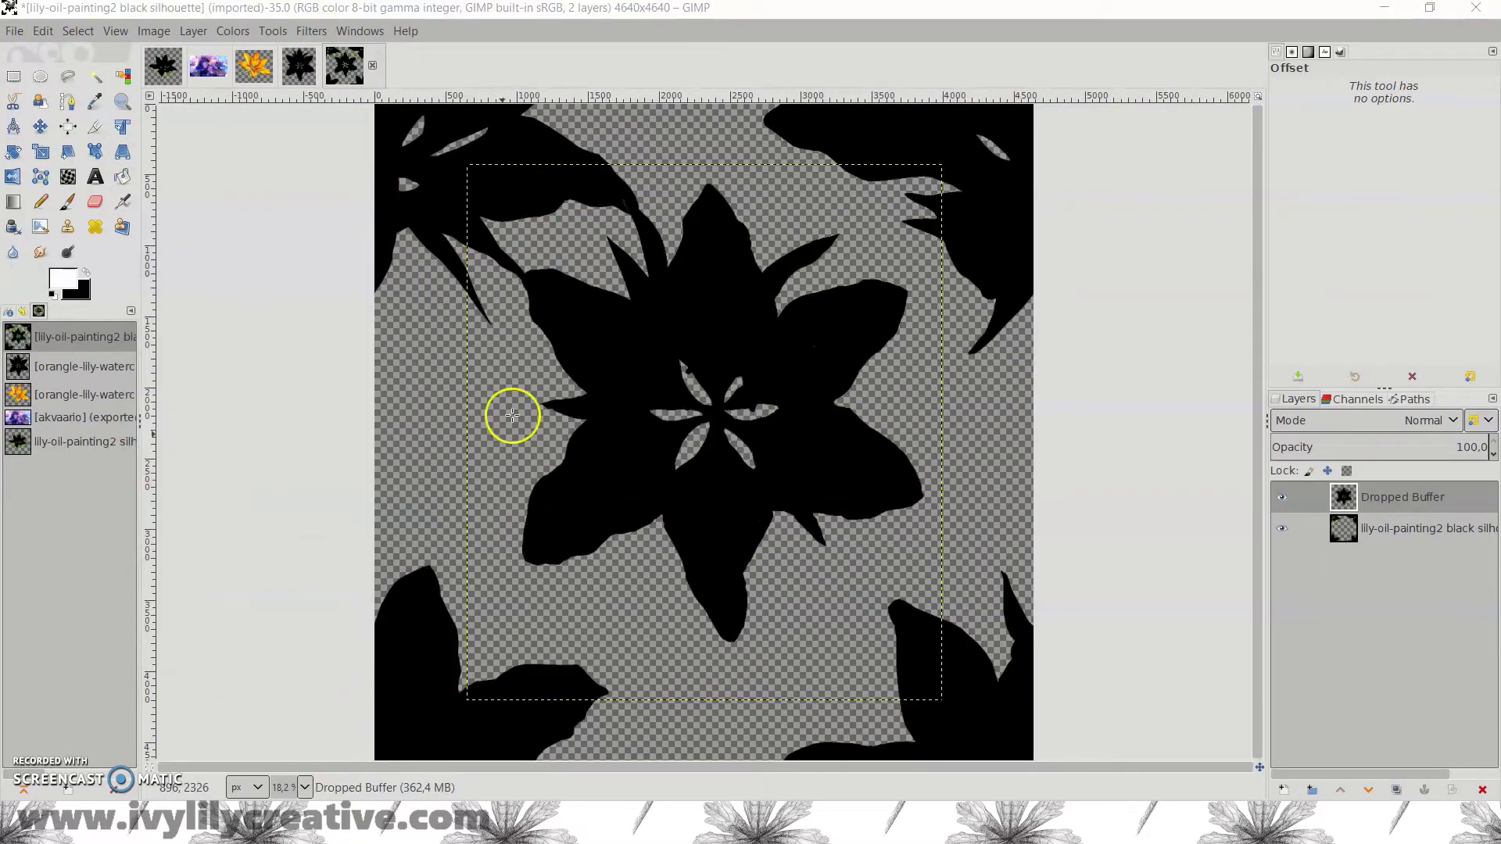
mouse_move(509, 415)
left_mouse_down()
mouse_move(706, 413)
mouse_move(660, 328)
left_mouse_up()
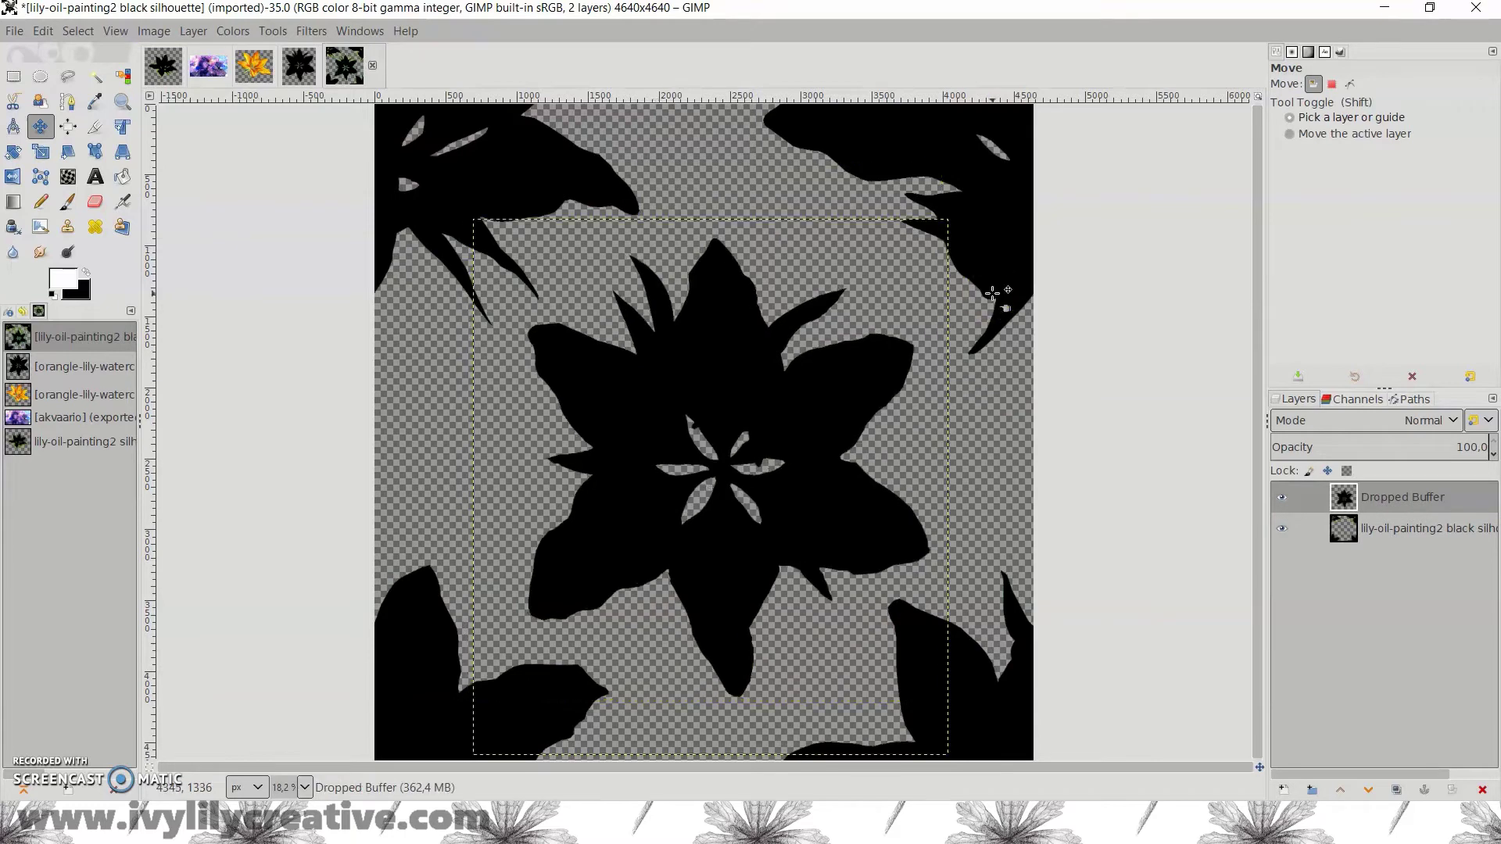
key("minus")
left_click(311, 31)
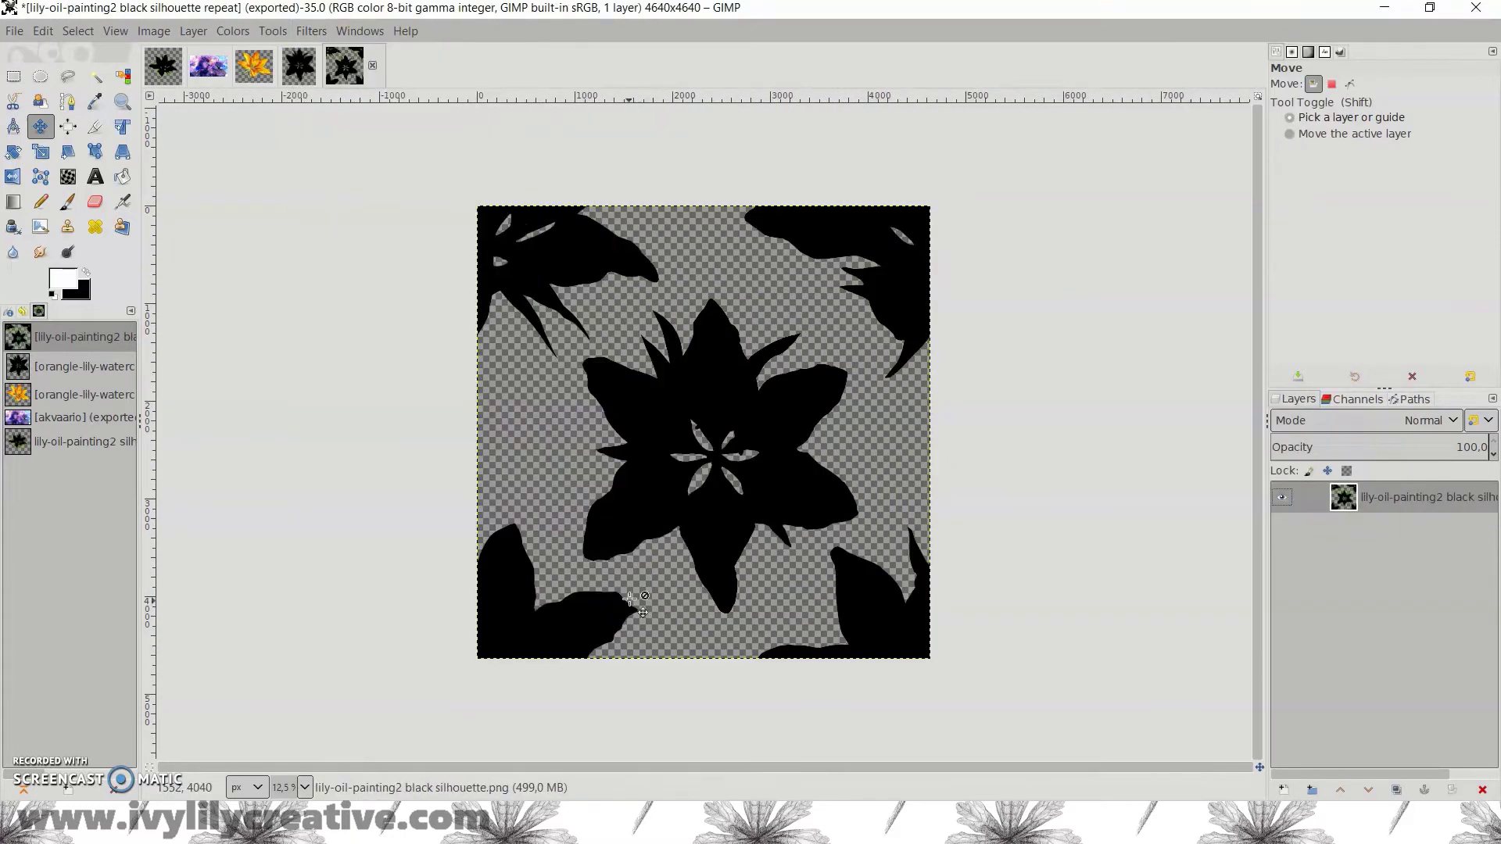
left_click(915, 495)
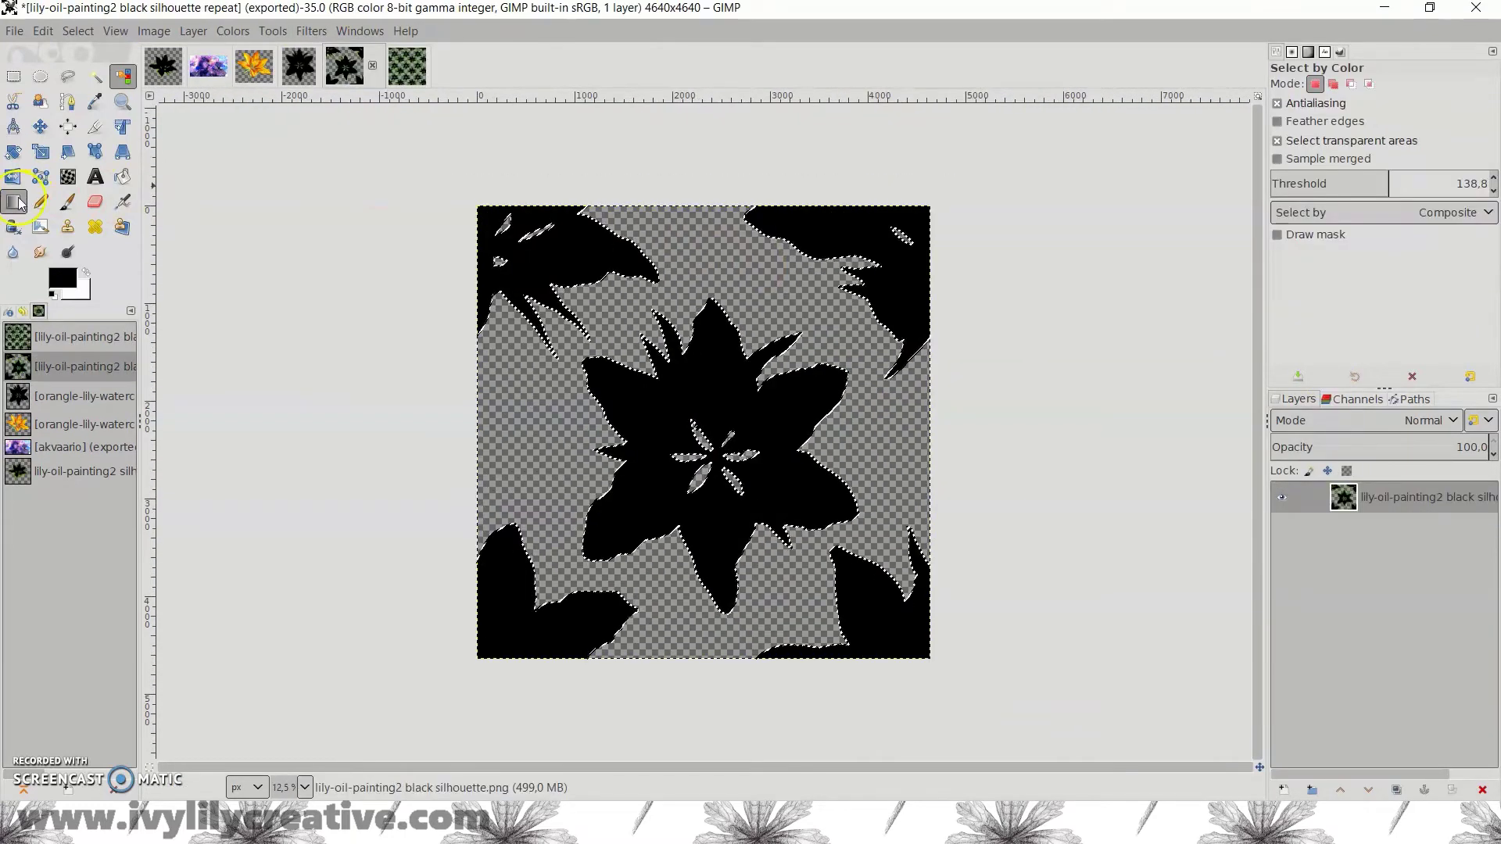
- Select the black silhouette areas and set a blue foreground and light pink background colour
left_click(819, 461)
left_click(15, 201)
left_click(63, 281)
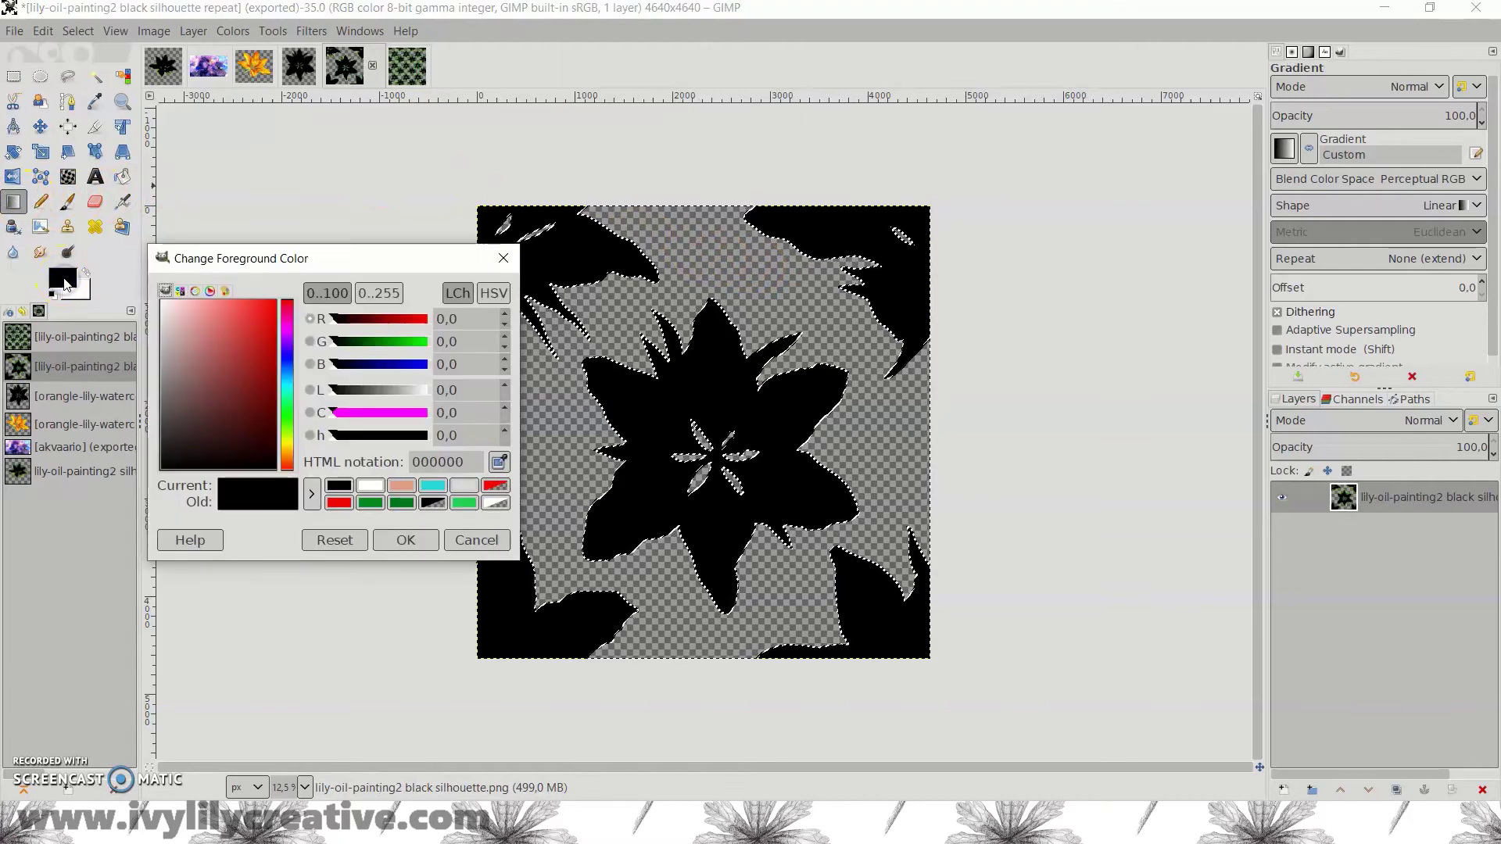
left_click(227, 329)
left_click(76, 291)
left_click_drag(180, 309, 197, 301)
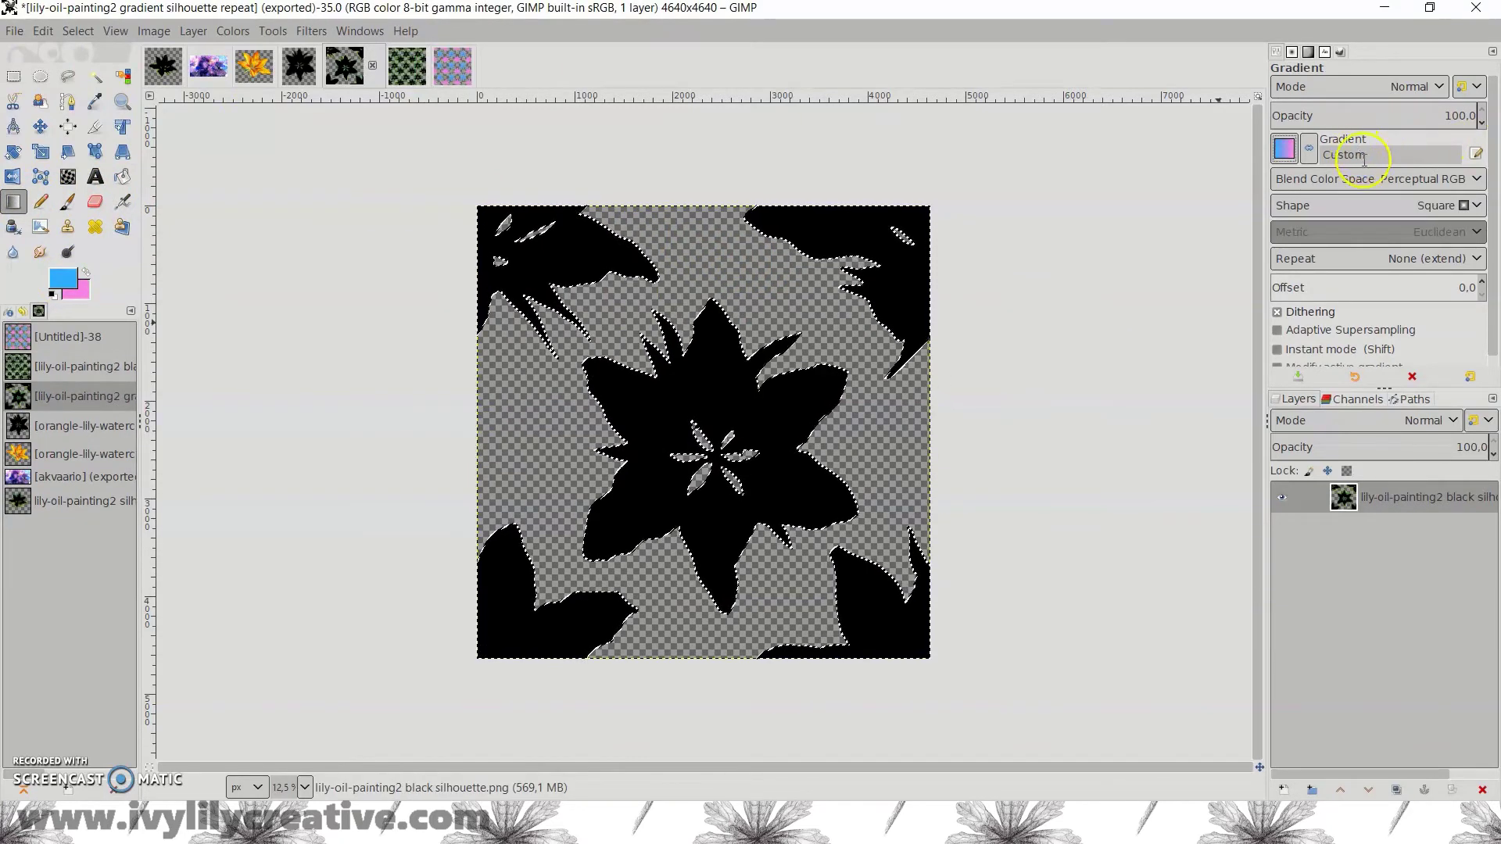
- Fill the selection with a radial blue-to-pink gradient dragged outward from the lily centre
left_click(1477, 207)
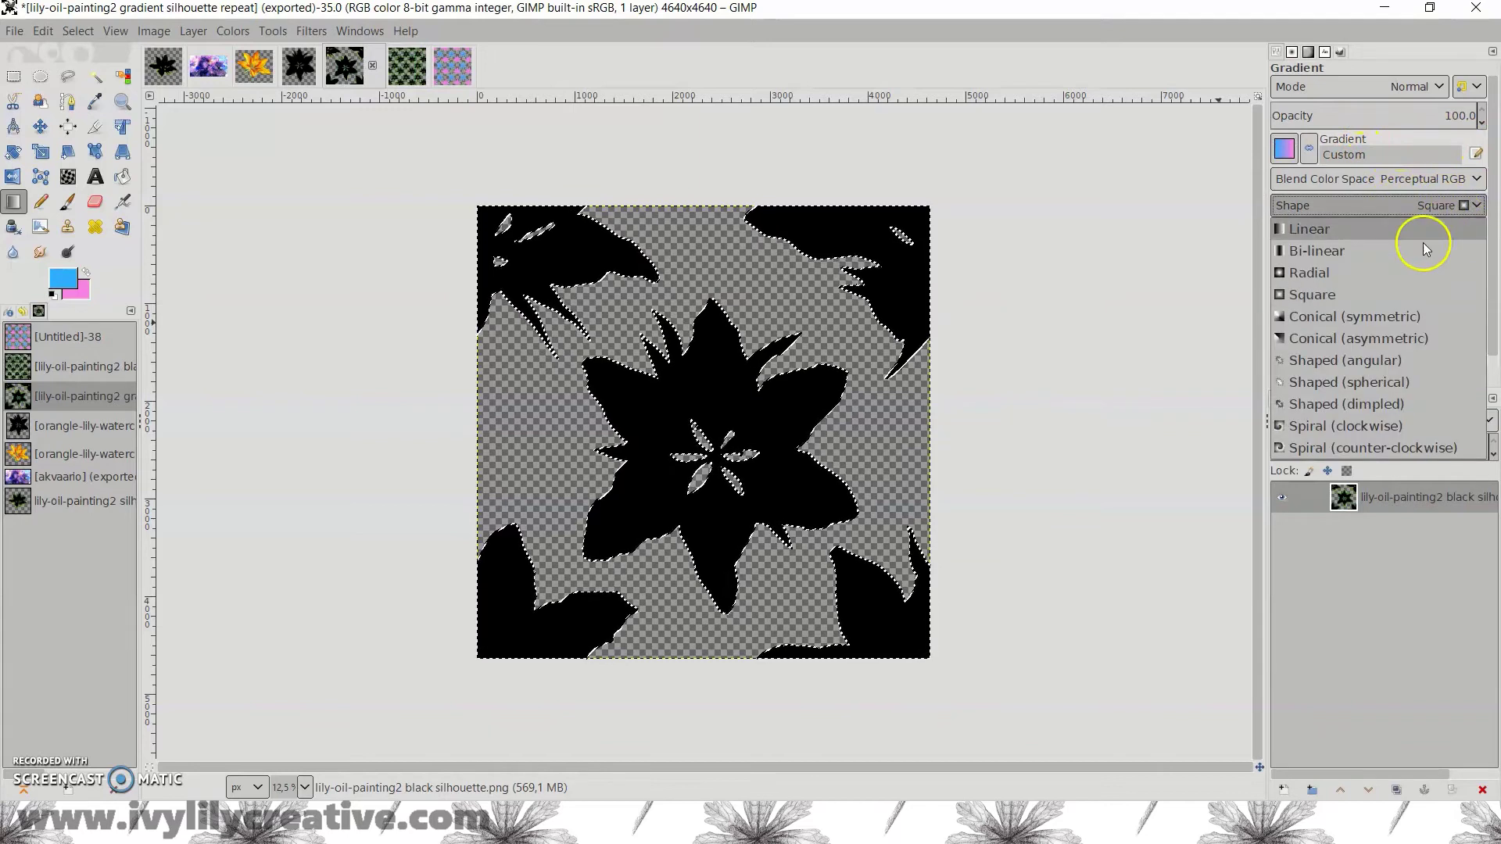
left_click(1364, 275)
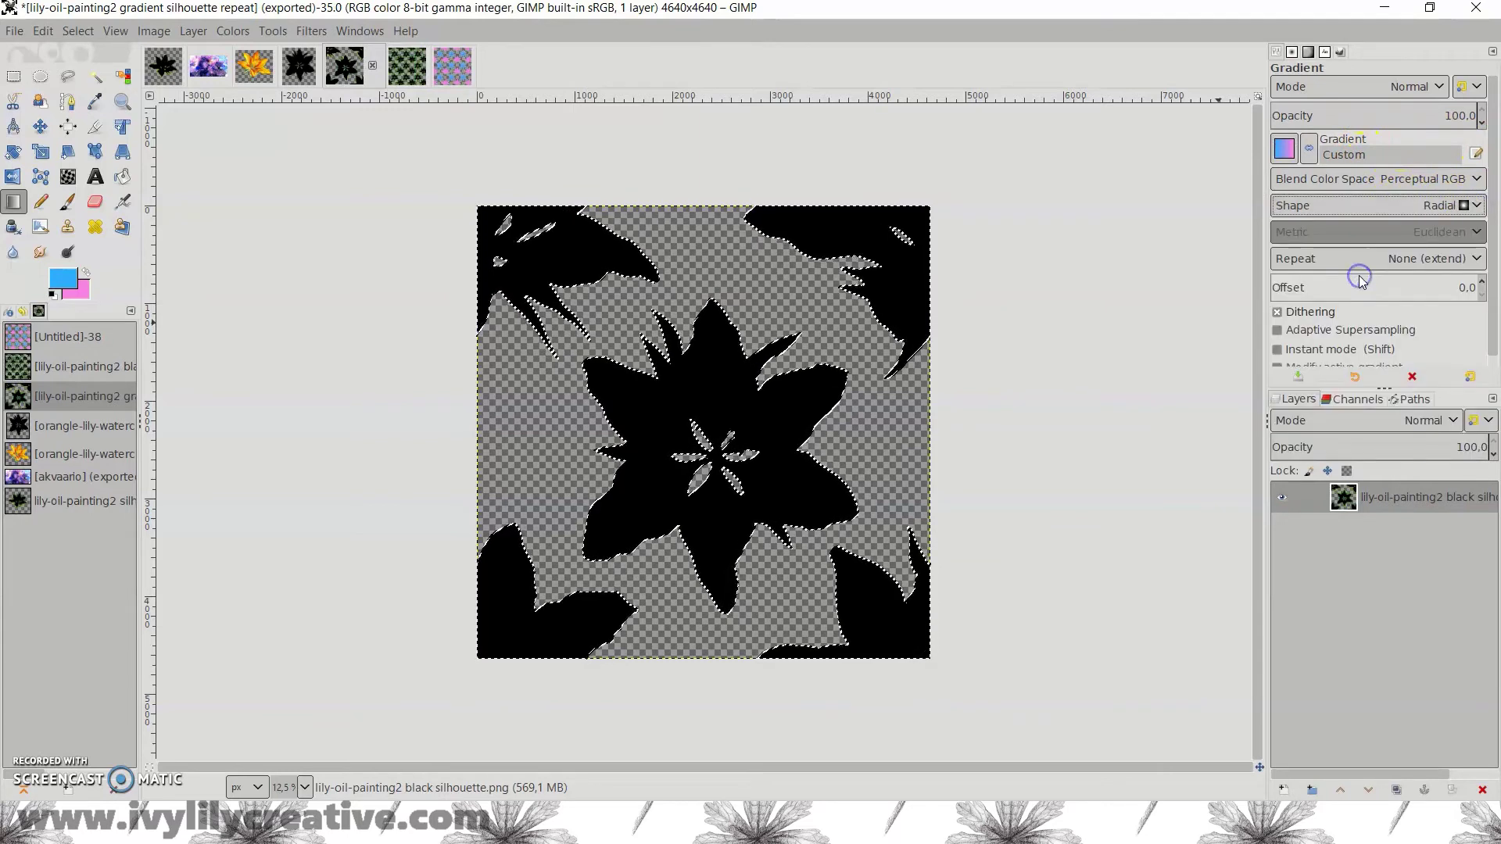
left_click_drag(709, 444, 859, 267)
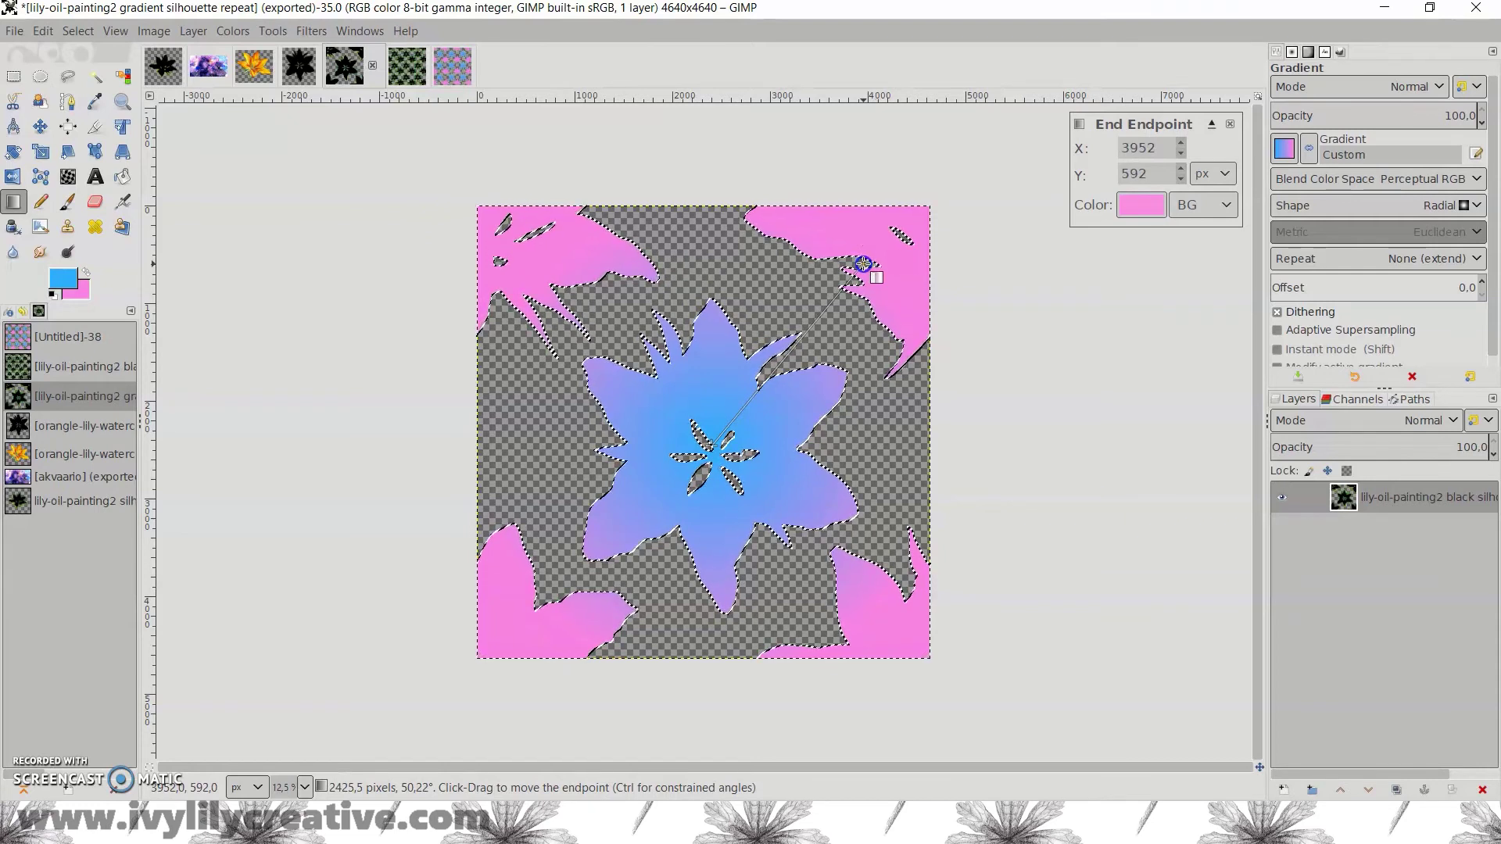
left_click(711, 447)
left_click(311, 30)
- Tile the gradient lily into a new large image and zoom out to view the whole pattern
left_click(613, 601)
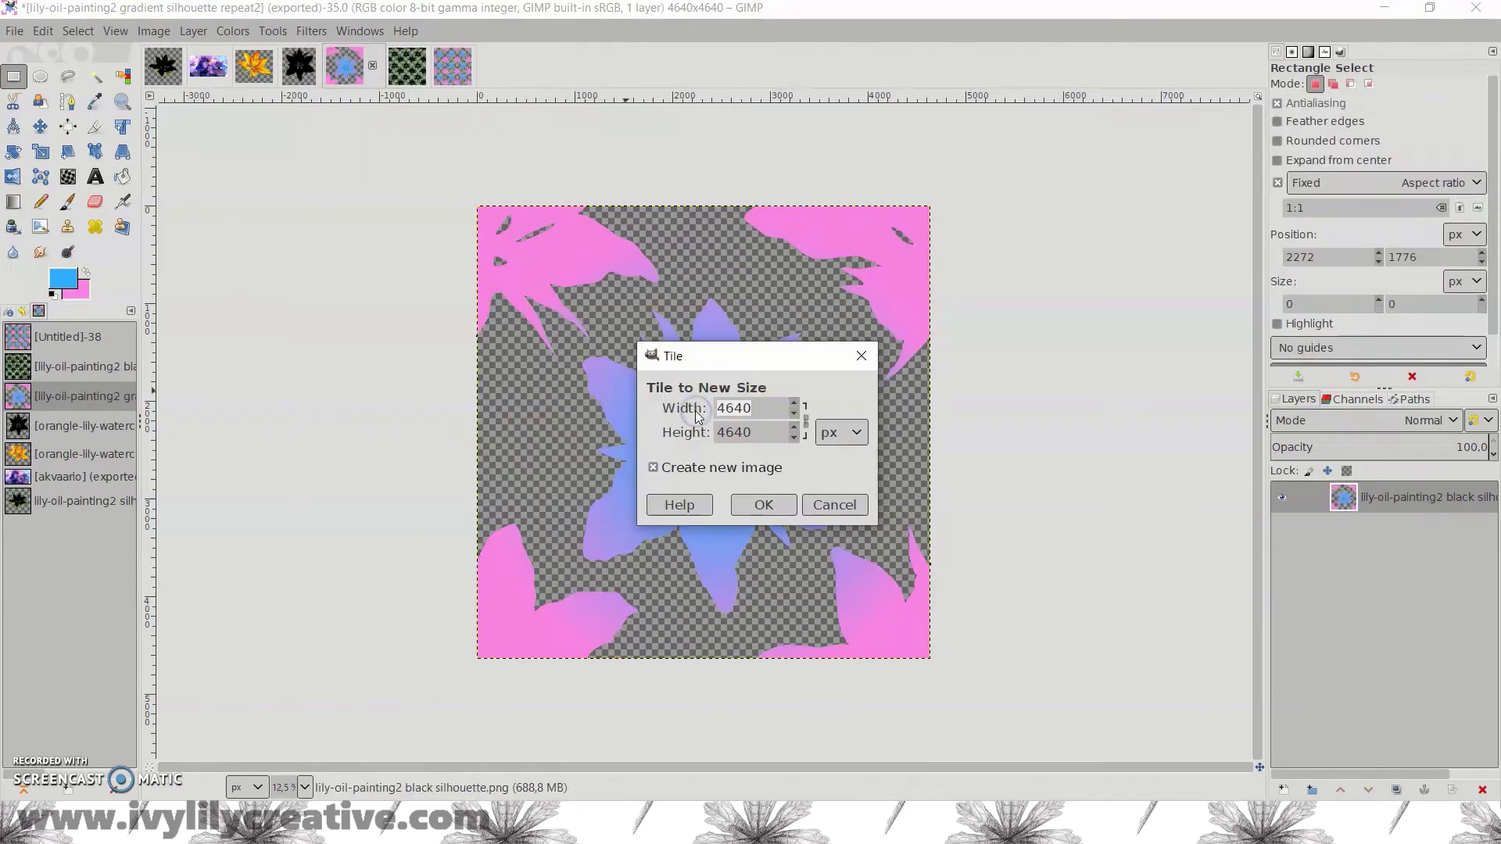
left_click(764, 502)
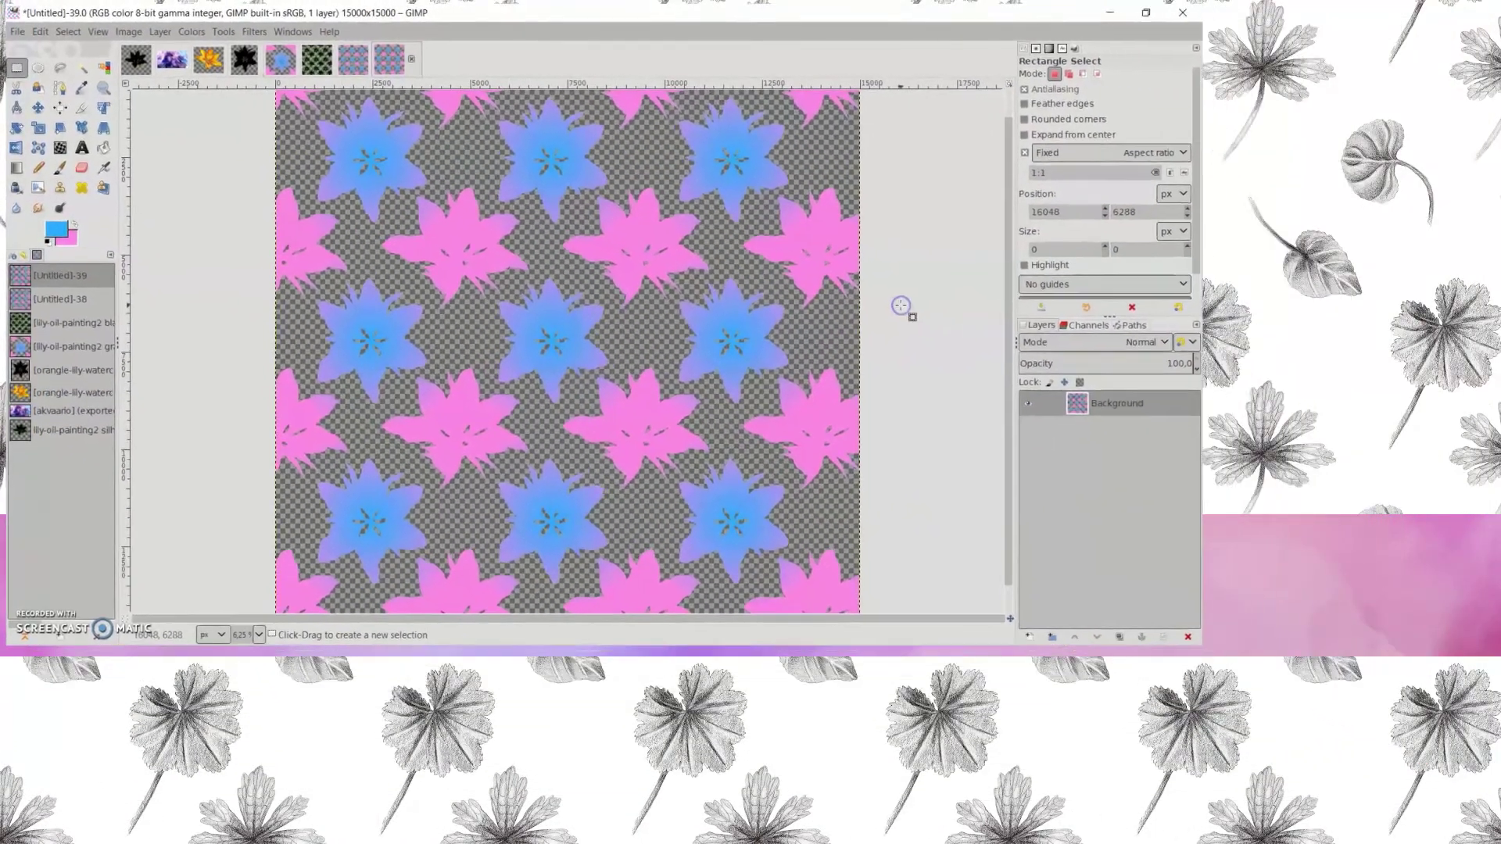
key("minus")
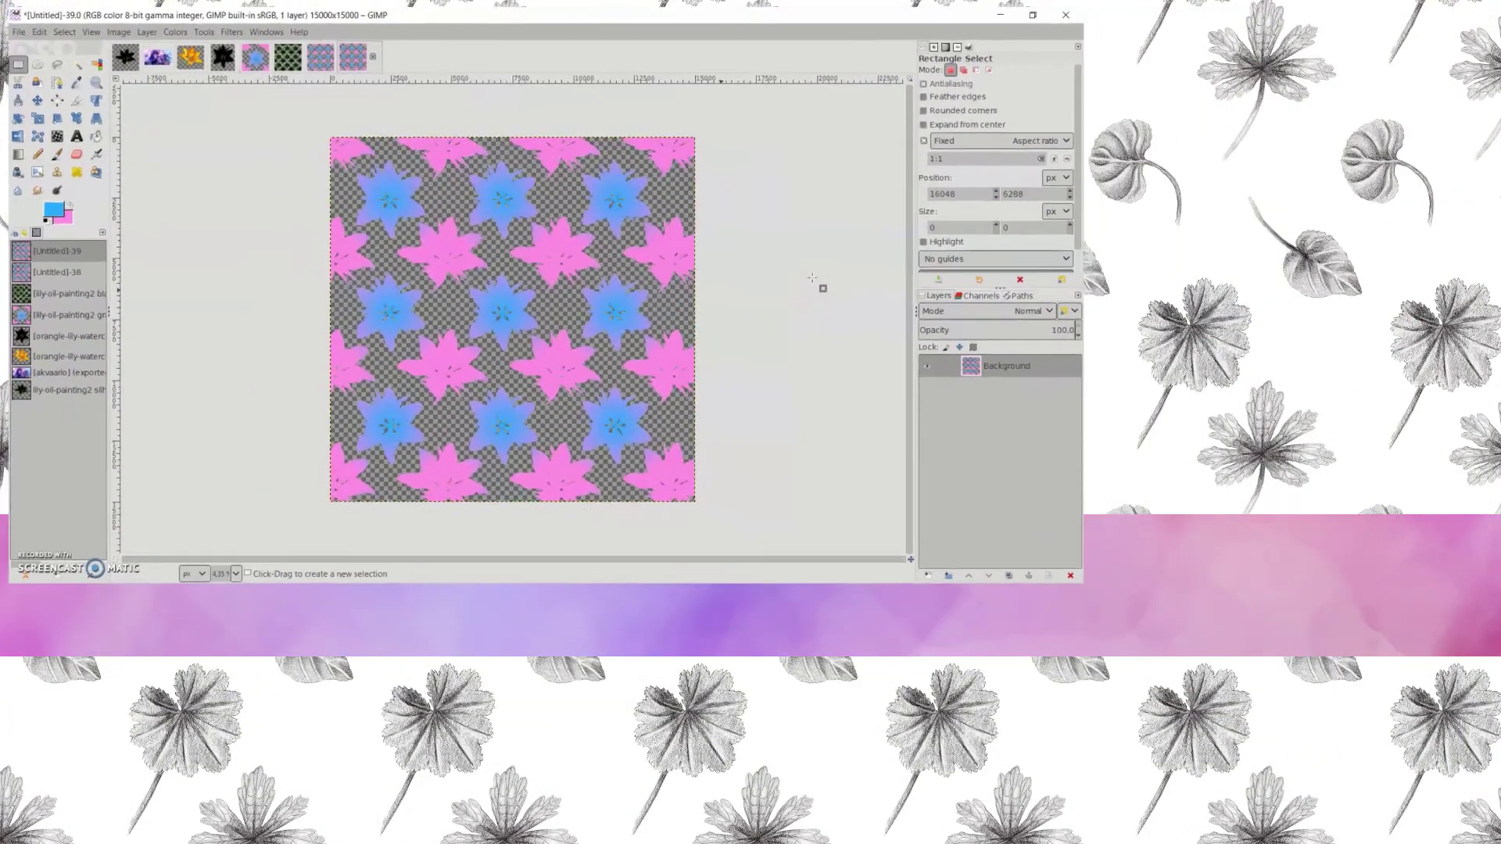
scroll(639, 228, "up", 3)
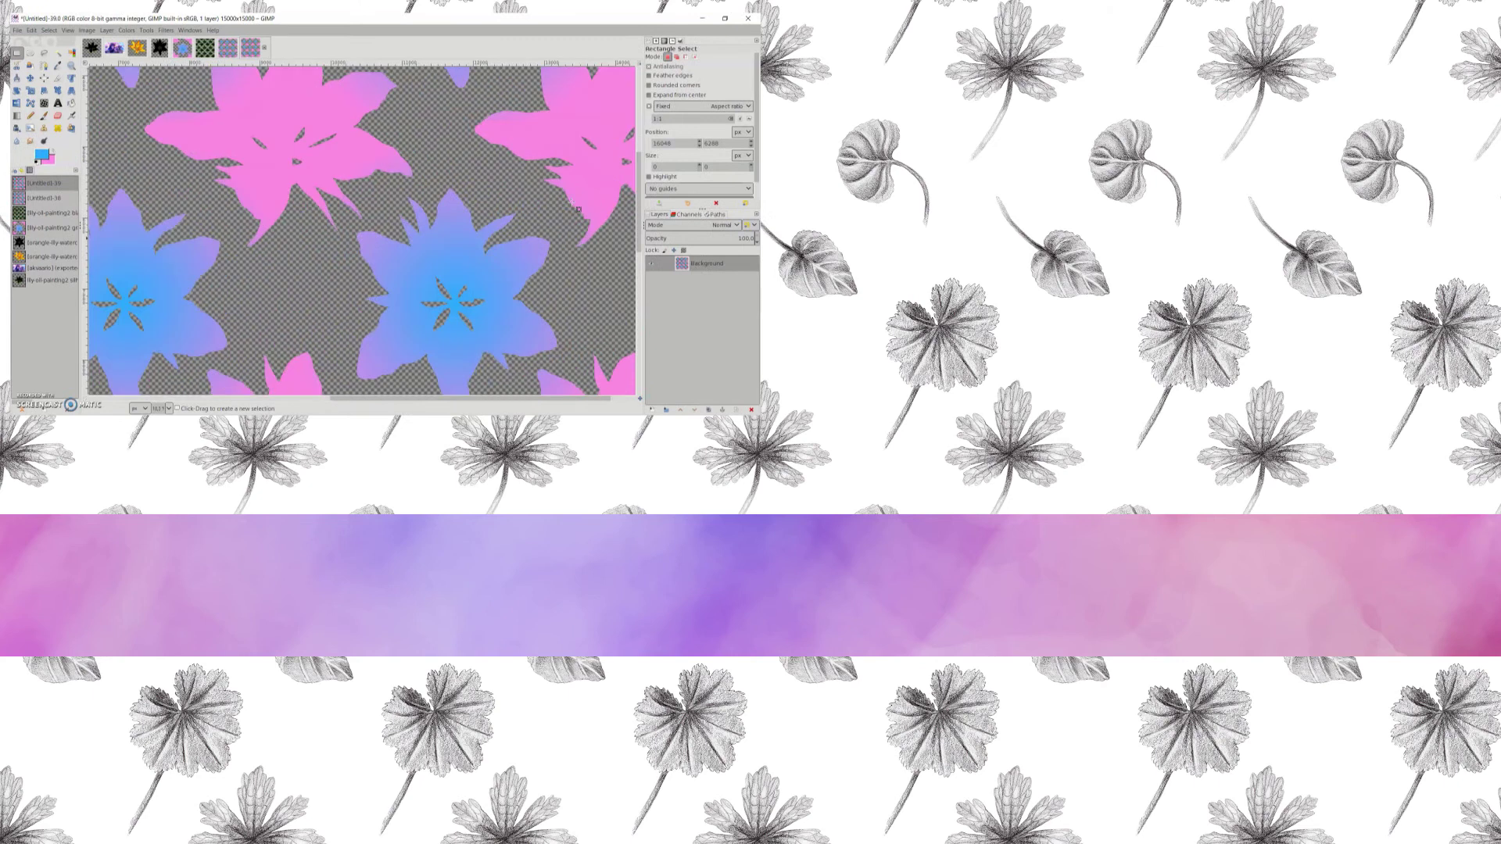
scroll(500, 196, "up", 3)
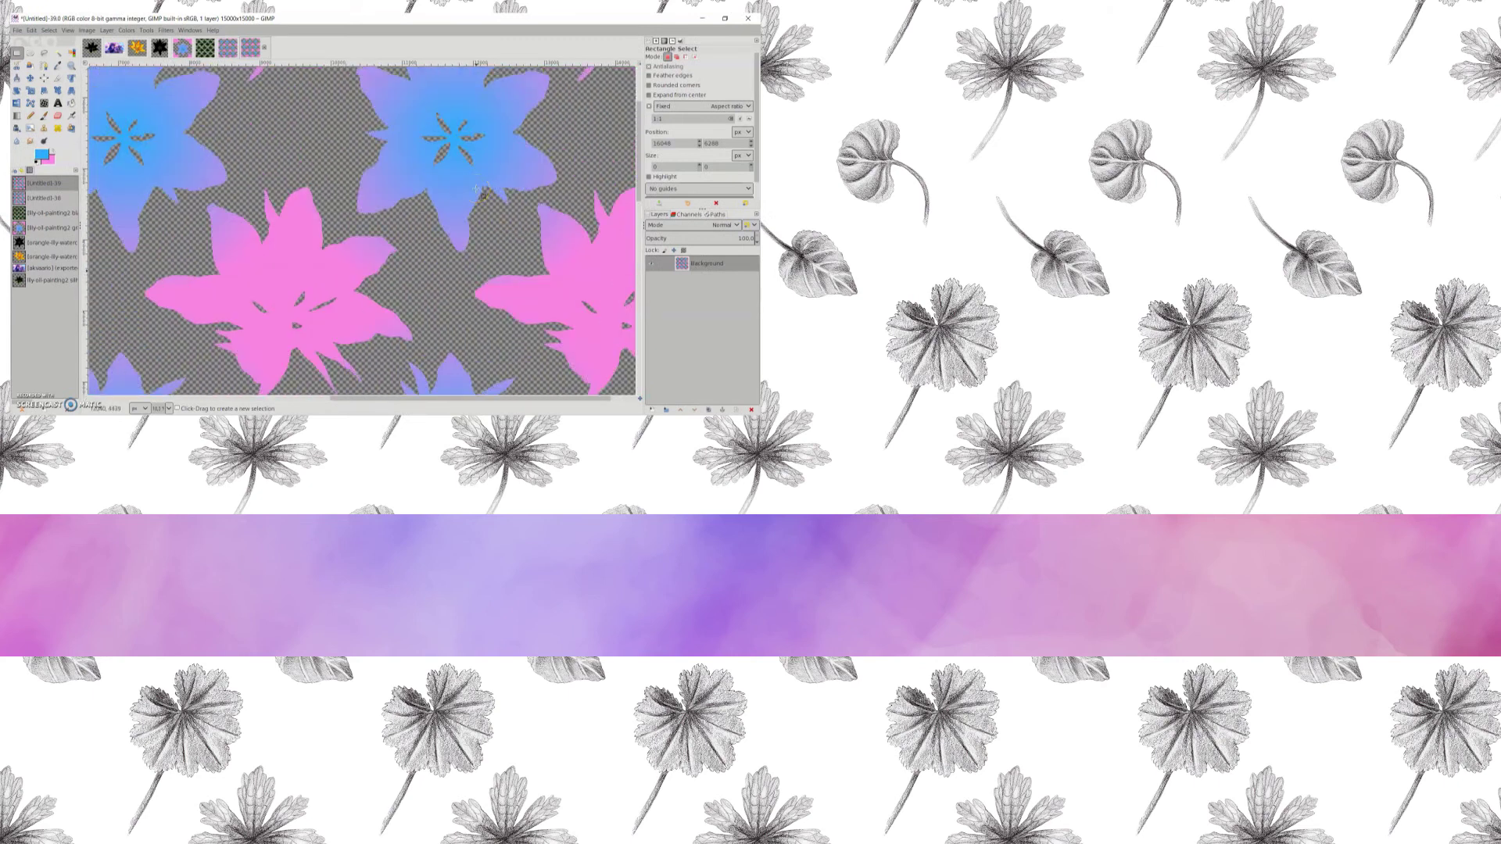
scroll(479, 190, "down", 2)
scroll(479, 190, "down", 2)
scroll(478, 190, "down", 2)
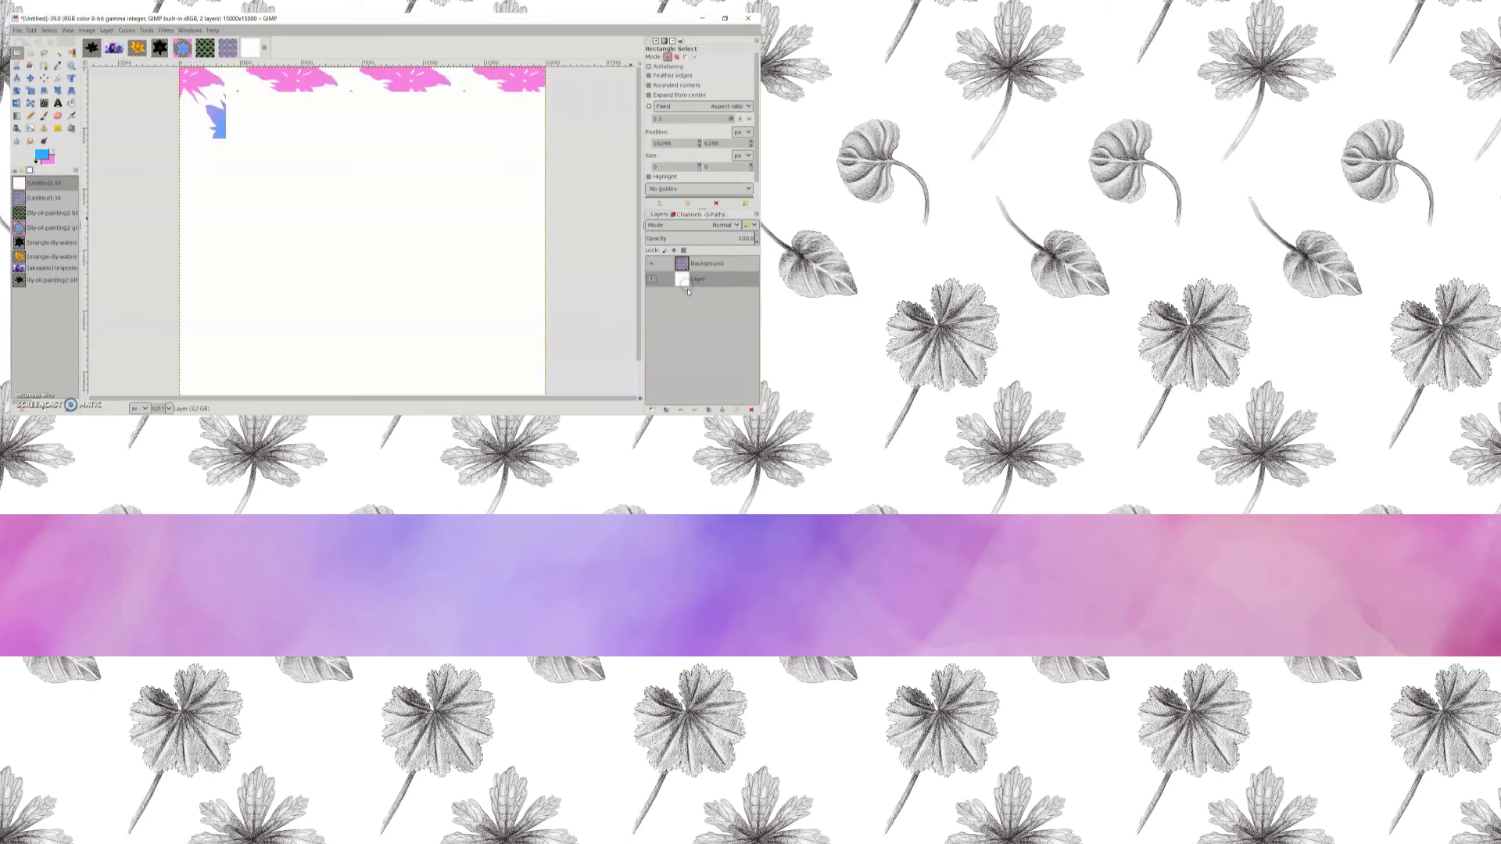